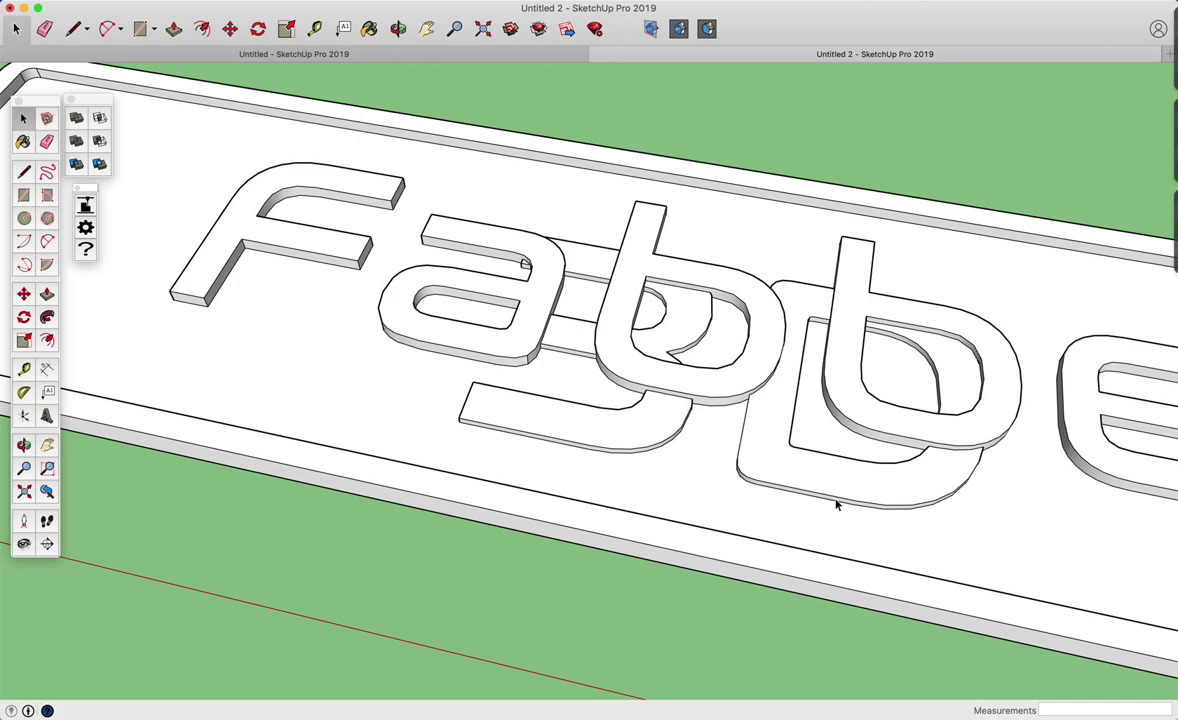
- Tidy the floating tool palettes so the Solid Tools, Fabber and Large Tool Set palettes sit neatly beside each other
scroll(837, 505, "up", 3)
scroll(837, 505, "down", 6)
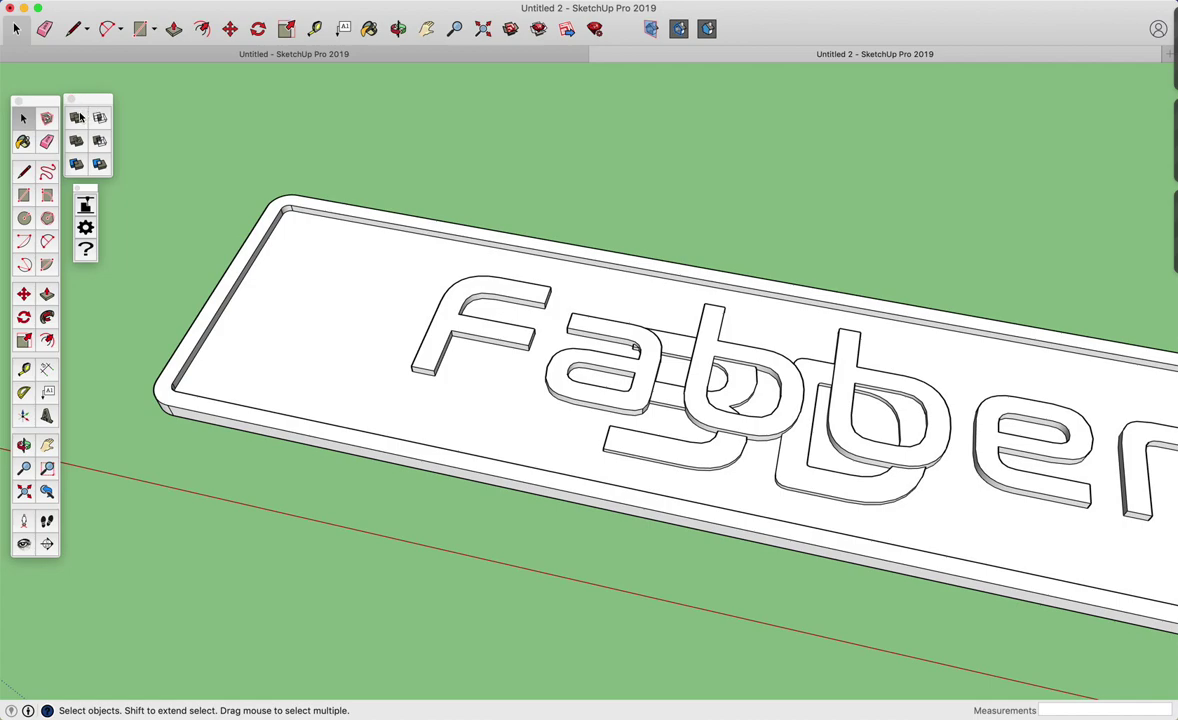
mouse_move(101, 101)
left_mouse_down()
mouse_move(92, 108)
mouse_move(101, 104)
left_mouse_up()
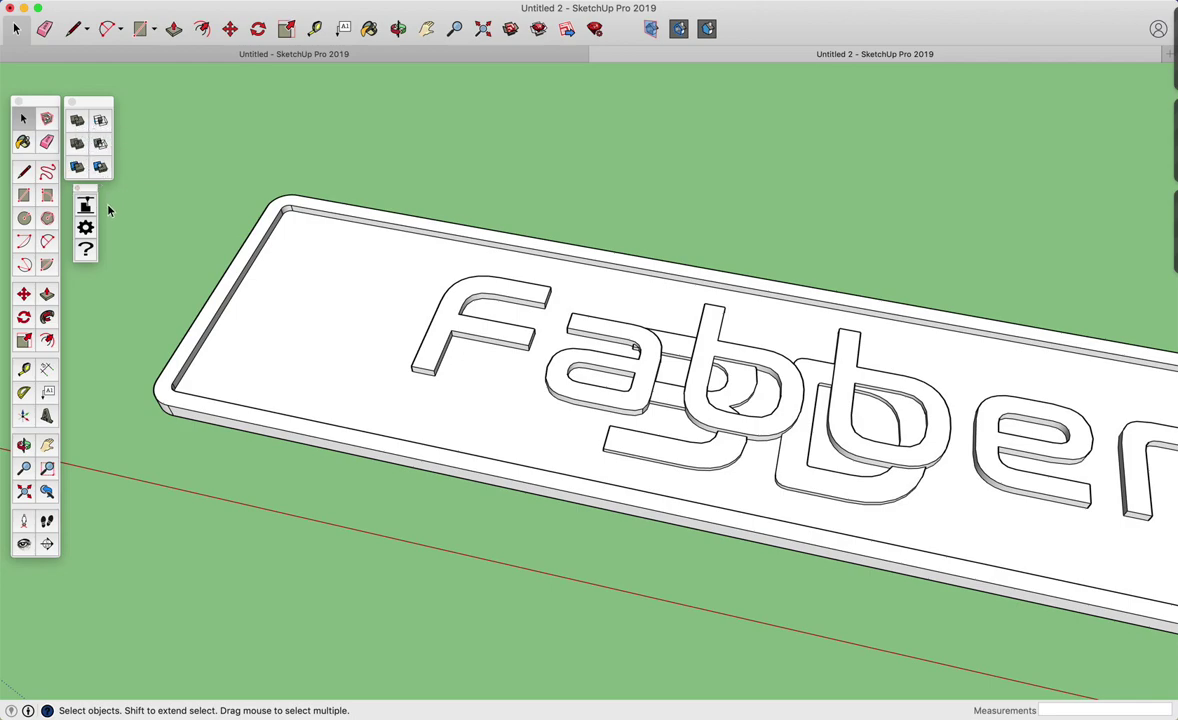
left_click_drag(88, 190, 82, 193)
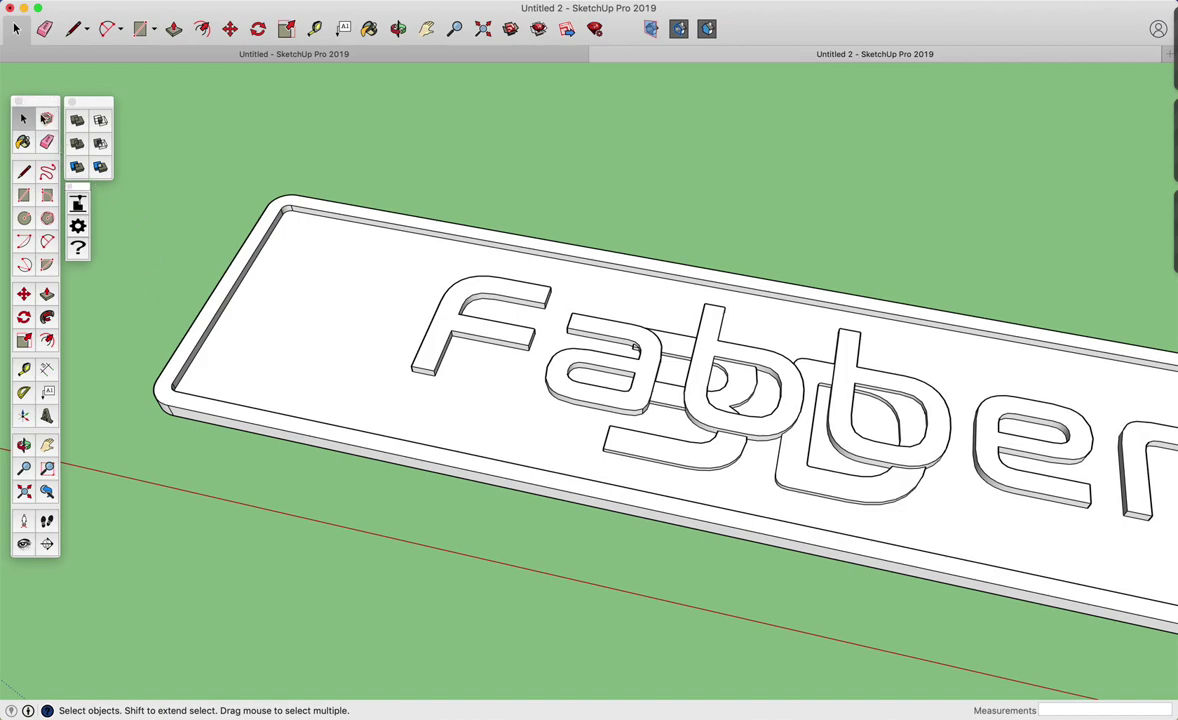
left_click_drag(38, 106, 41, 104)
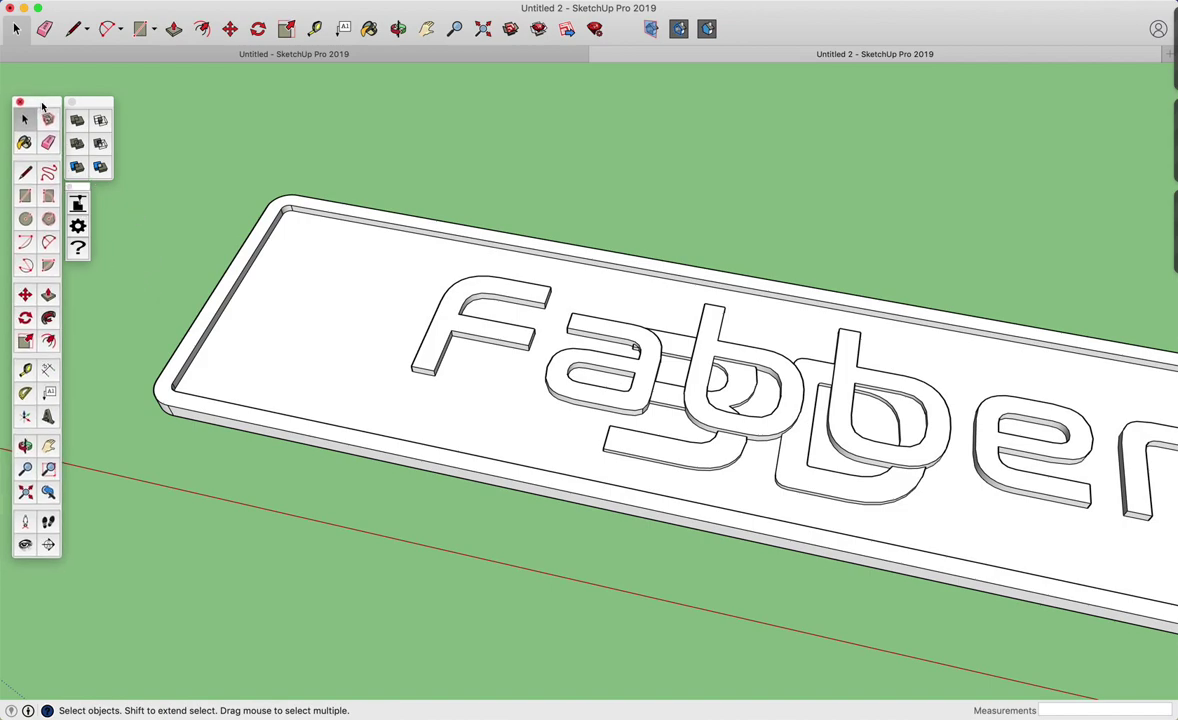
- Check which tool palettes are enabled
left_click(180, 10)
mouse_move(250, 44)
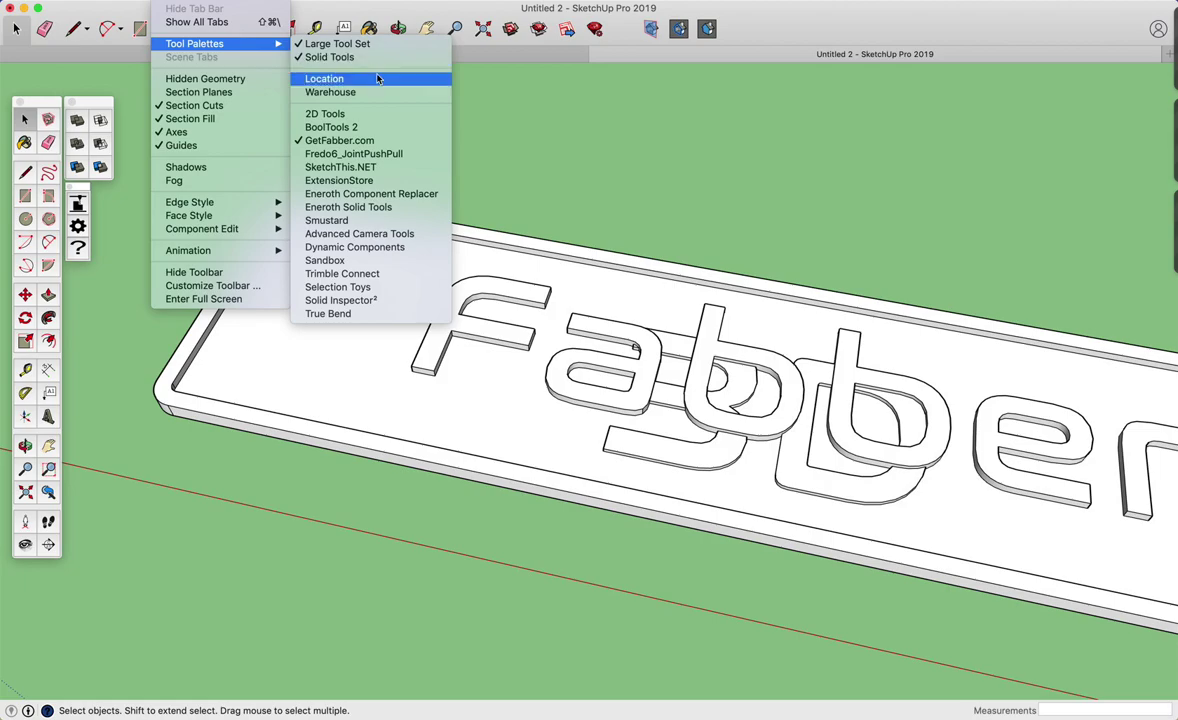
left_click(120, 335)
- Move the whole Fabber sign about 3' 3" back from the red axis to free space in front of it
scroll(335, 363, "up", 3)
scroll(335, 363, "down", 10)
scroll(335, 363, "up", 5)
middle_click_drag(335, 363, 653, 338, "shift")
scroll(473, 354, "up", 7)
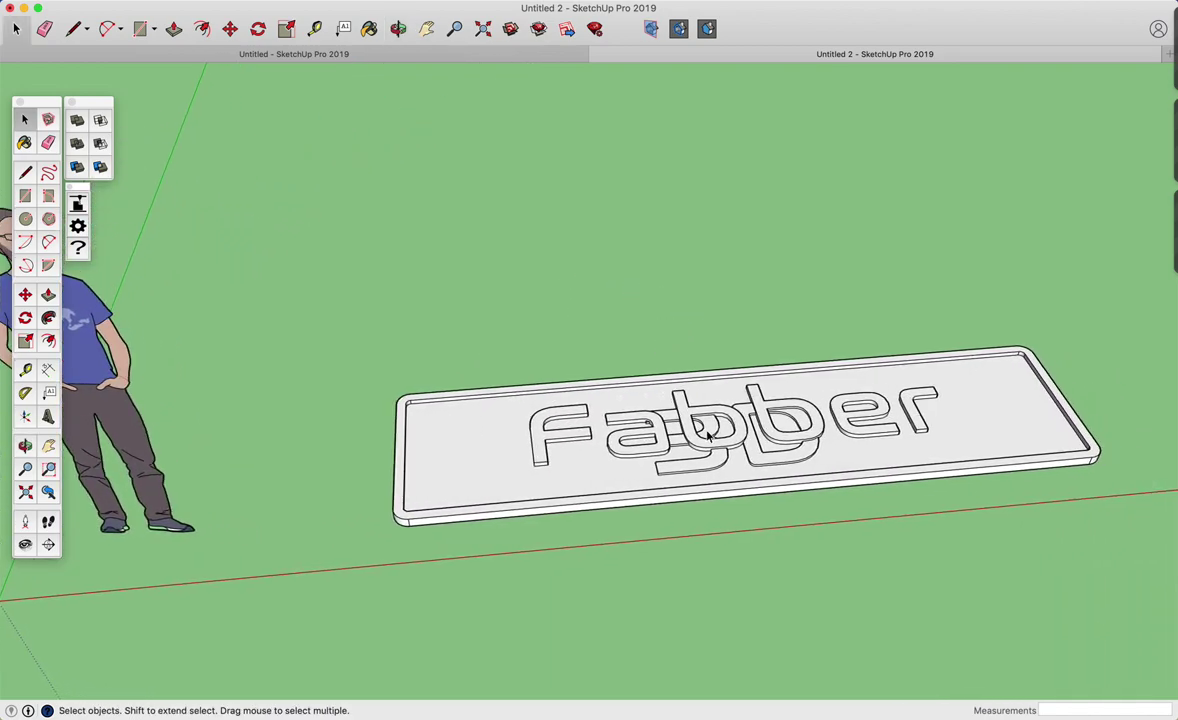
middle_click_drag(708, 435, 595, 503)
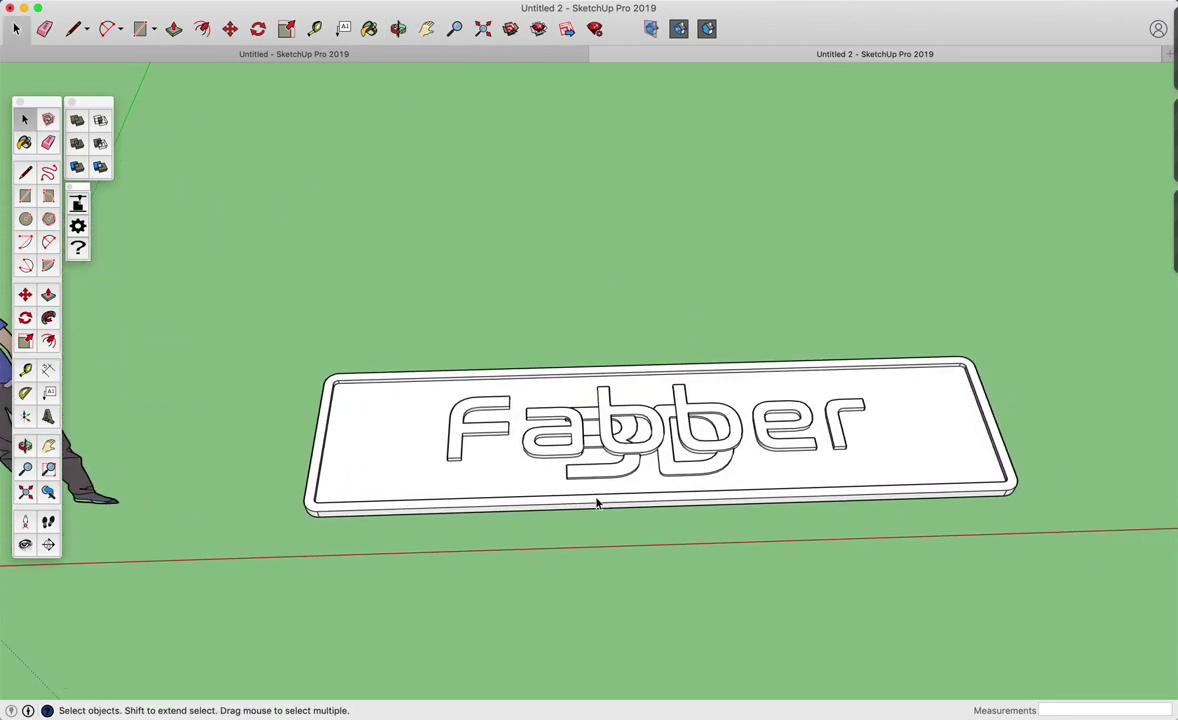
left_click_drag(283, 341, 1100, 575)
key("m")
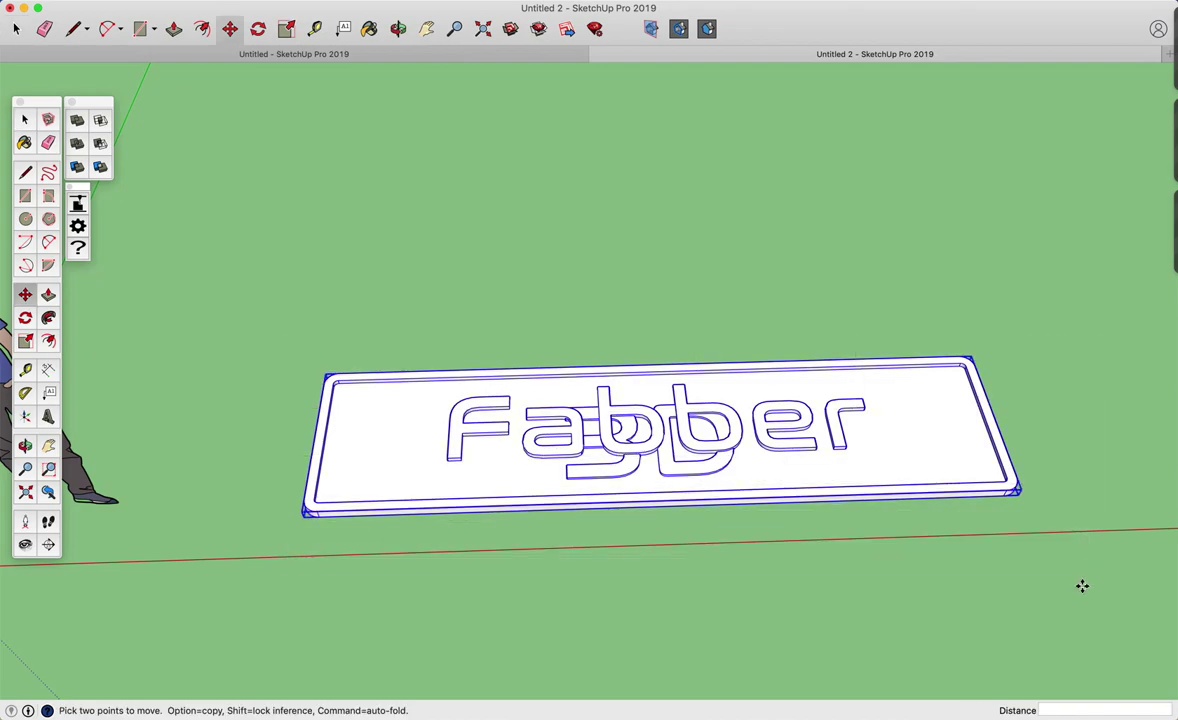
left_click(848, 553)
left_click(815, 405)
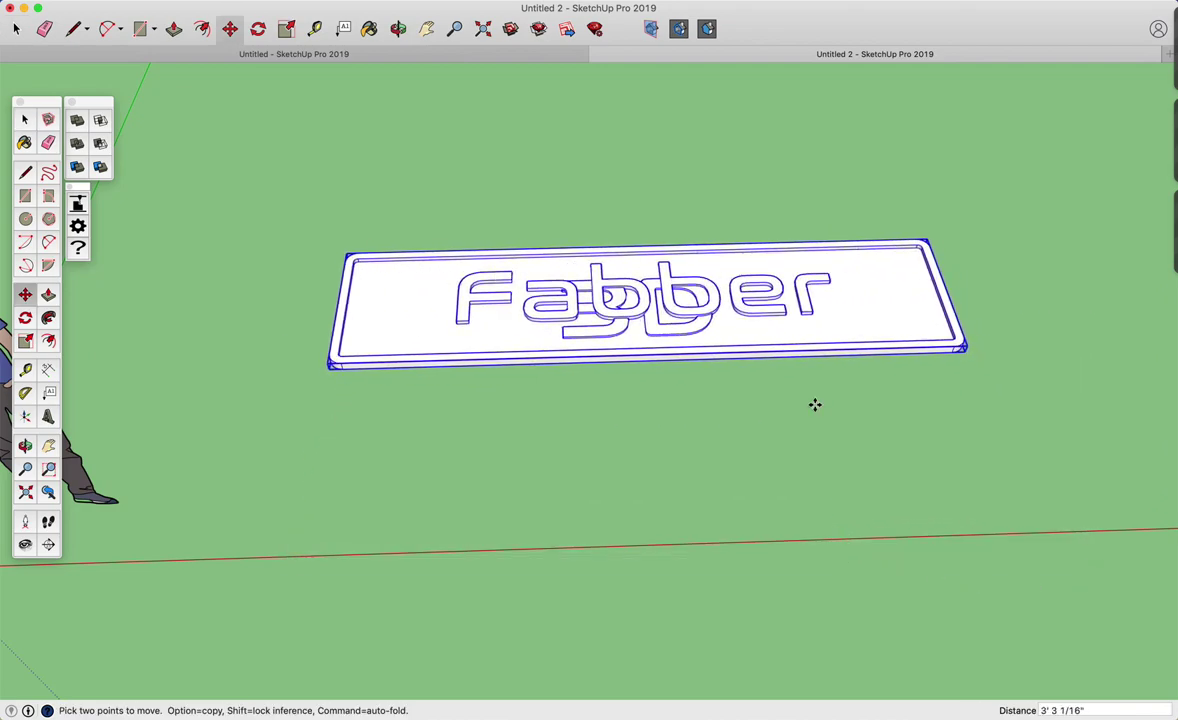
key("space")
left_click(672, 406)
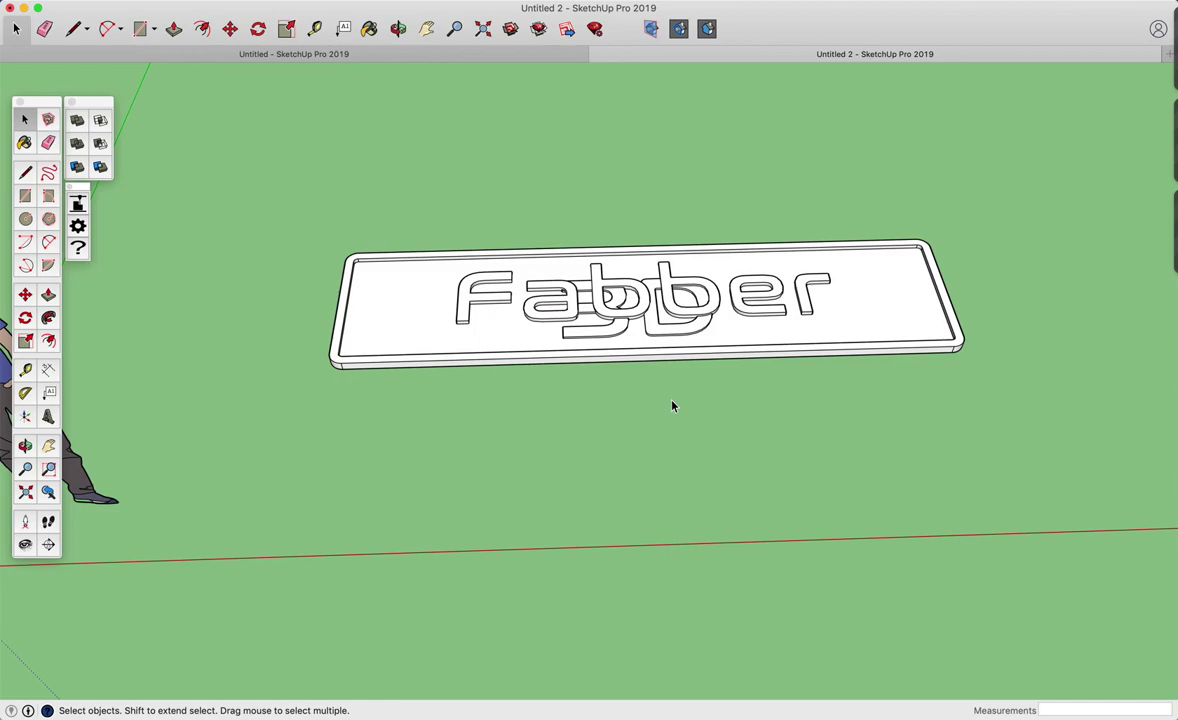
- Draw a rectangle about 10' 5 1/2" by 2' 10 3/8" in front of the sign and extrude it 2" upward
left_click(28, 197)
left_click(346, 531)
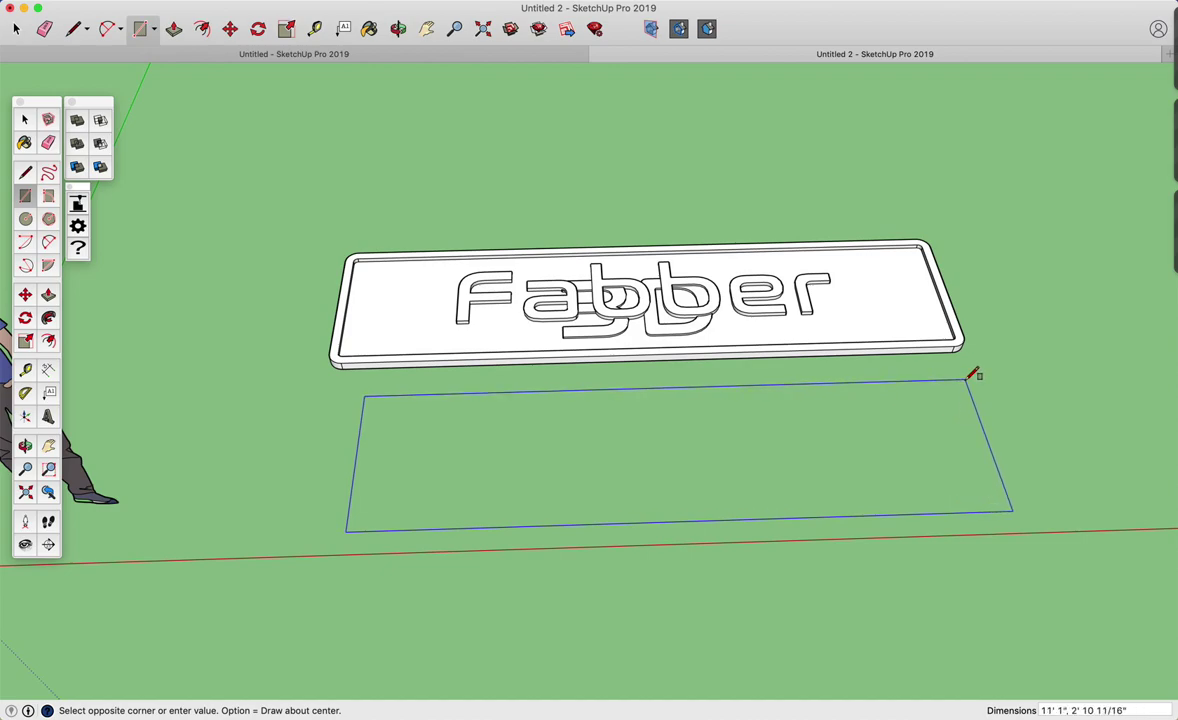
left_click(935, 380)
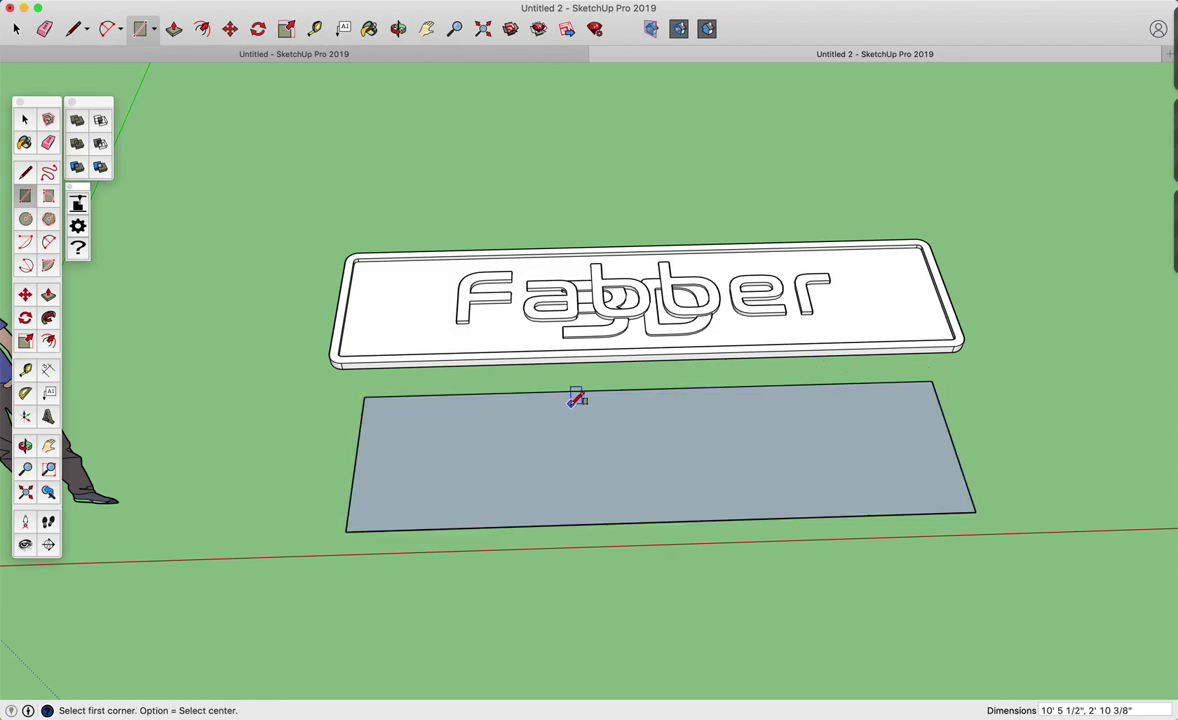
key("p")
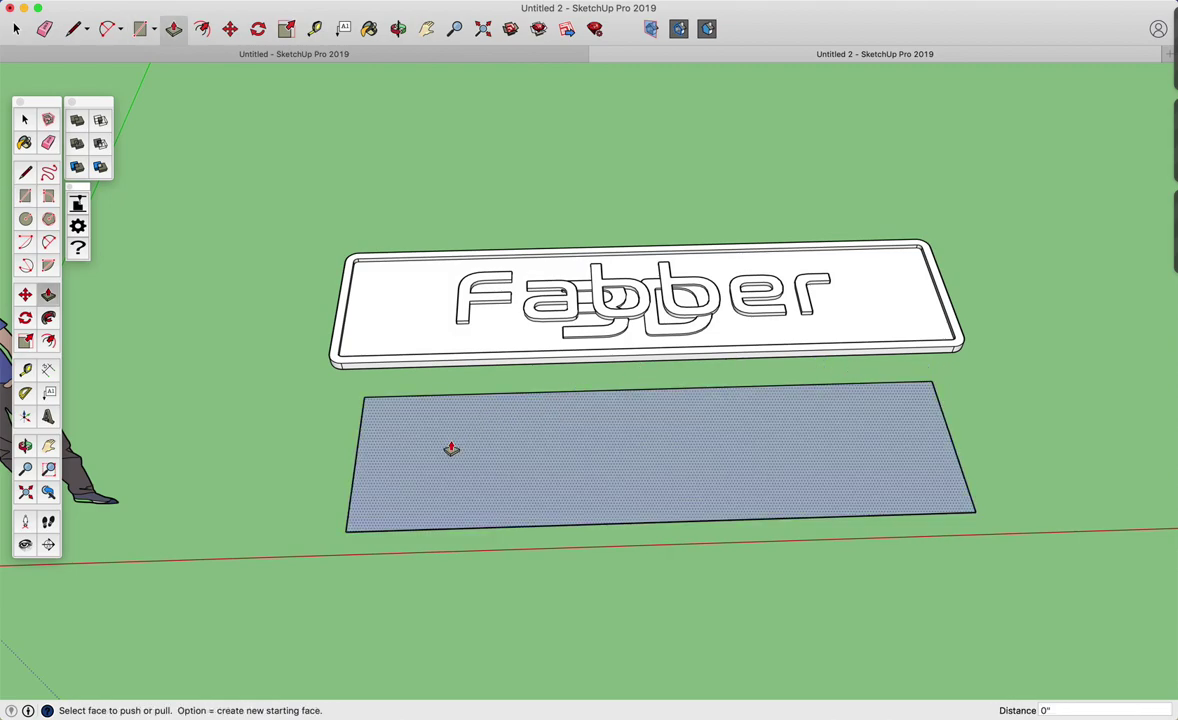
left_click_drag(451, 449, 451, 417)
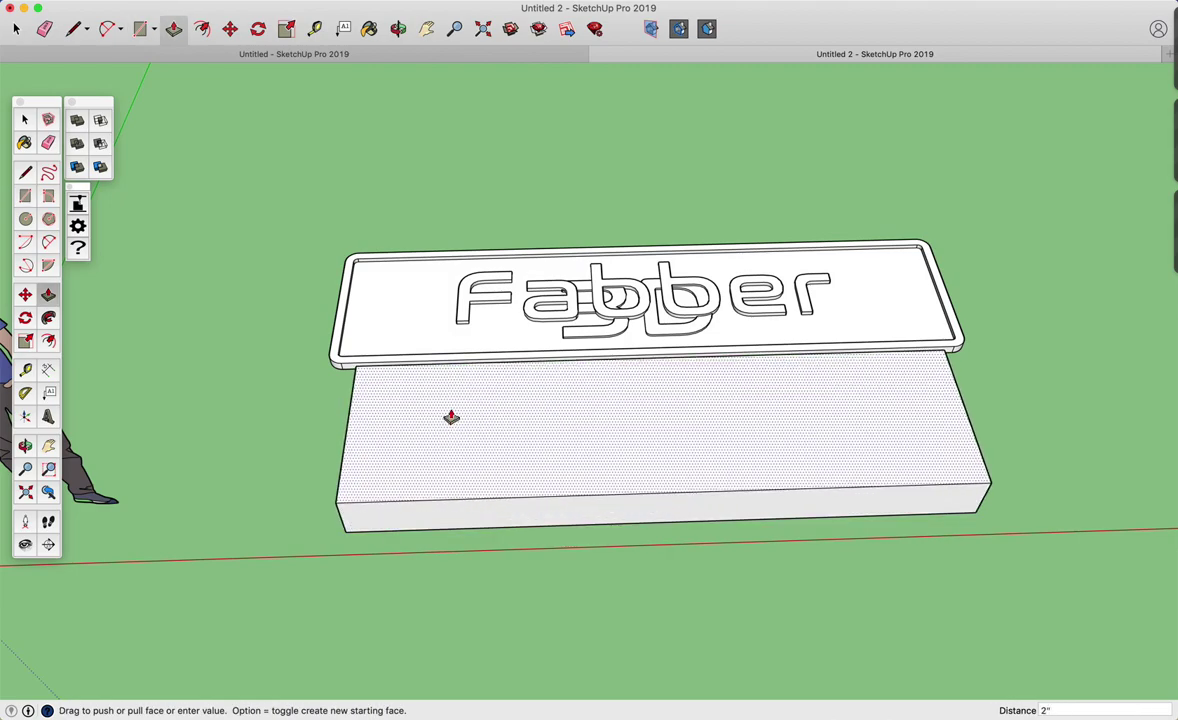
key("Return")
key("space")
- Measure the new slab's thickness at its front corner
scroll(371, 545, "up", 3)
middle_click_drag(371, 545, 450, 387)
scroll(438, 405, "up", 2)
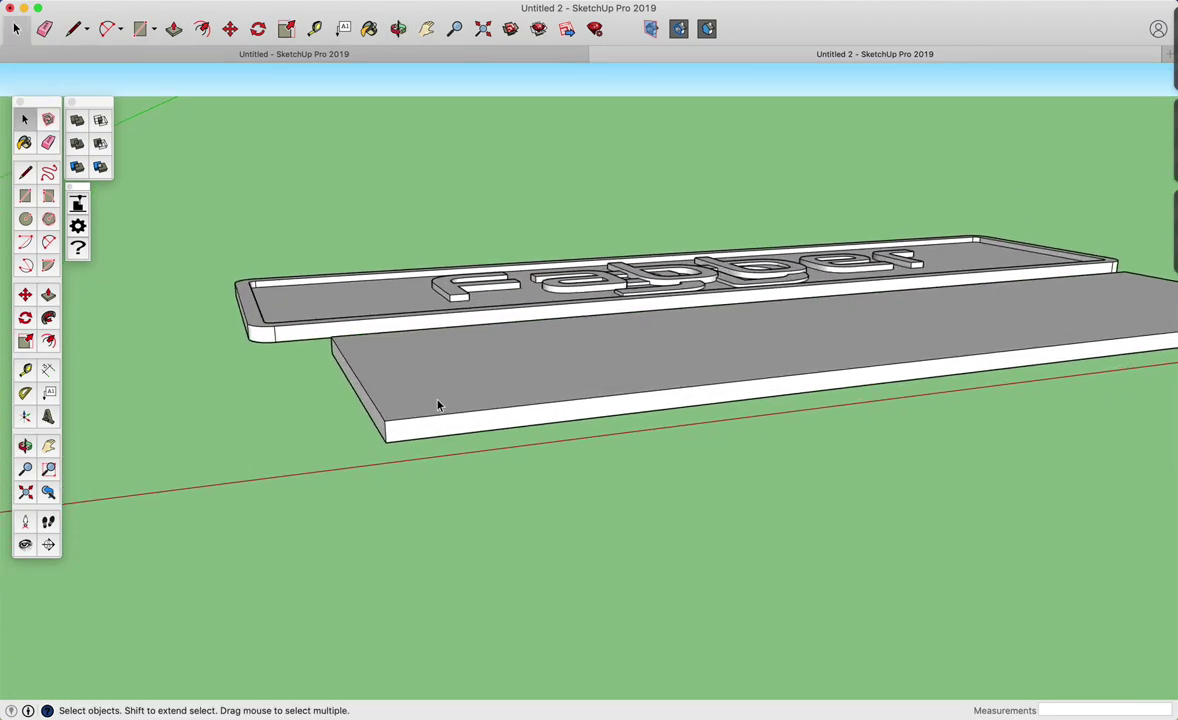
key("t")
left_click(378, 423)
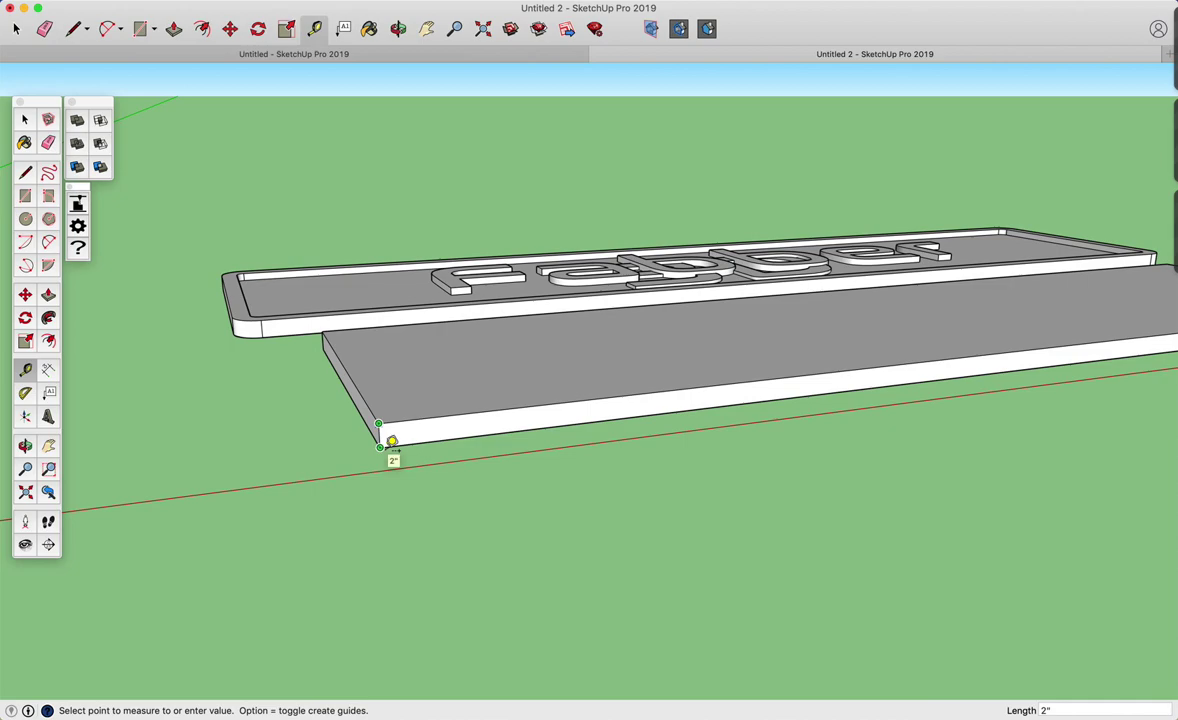
key("space")
- Place construction guides slightly inside and parallel to all four edges of the slab's top face
middle_click_drag(395, 378, 339, 521)
scroll(338, 522, "down", 1)
scroll(338, 522, "down", 1)
key("t")
left_click(286, 459)
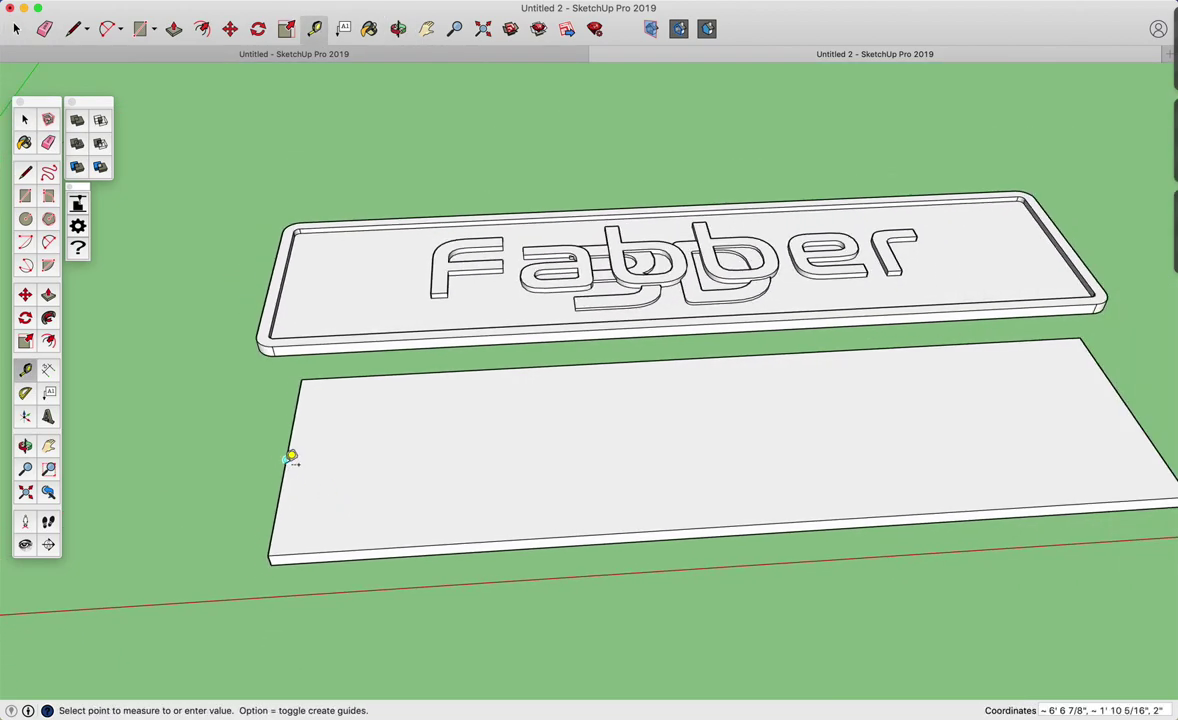
left_click(342, 455)
left_click(345, 377)
left_click(352, 397)
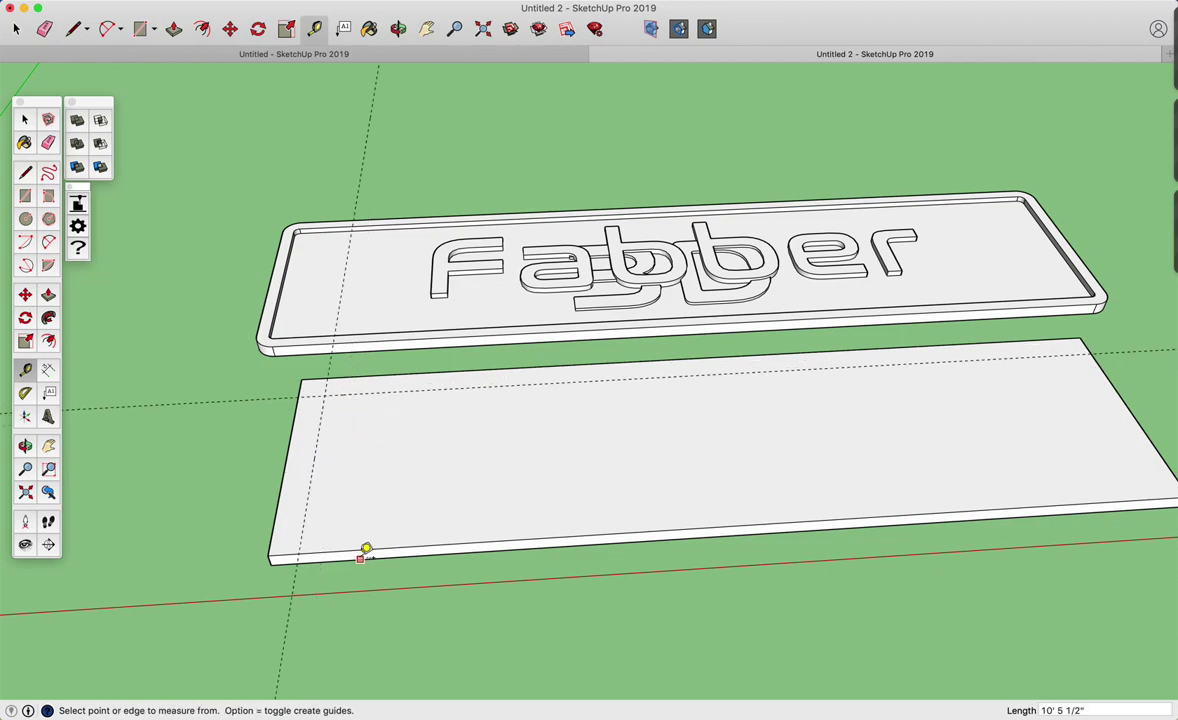
left_click(363, 549)
left_click(370, 516)
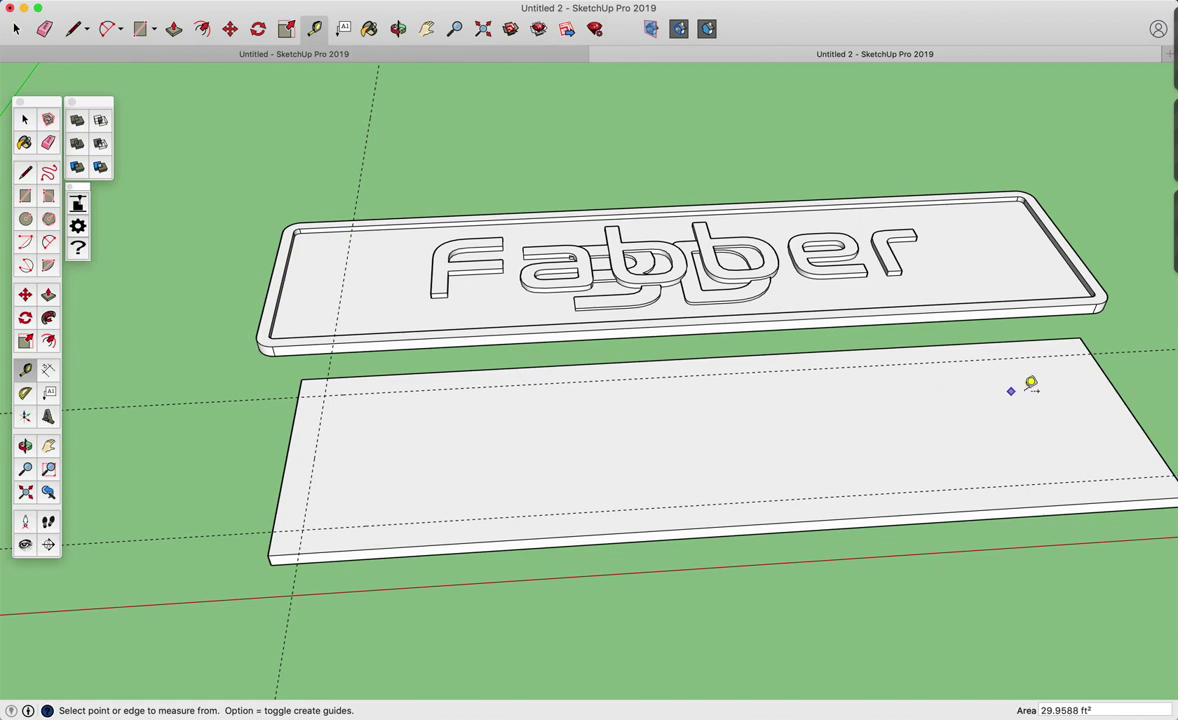
left_click(1117, 392)
left_click(1077, 392)
middle_click_drag(802, 408, 705, 394)
- Draw tangent rounding arcs across the two left corners of the slab's top face, between the guide intersections
key("a")
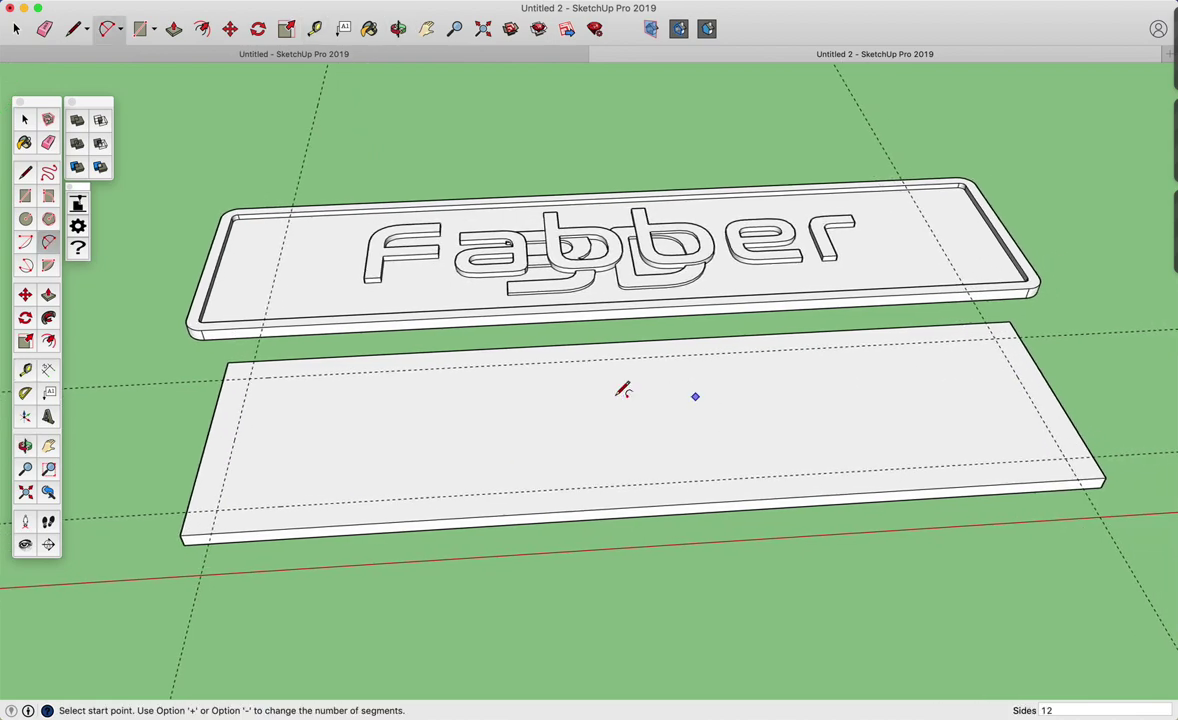
left_click(189, 512)
double_click(219, 532)
left_click(222, 378)
double_click(263, 352)
middle_click_drag(665, 355, 552, 363, "shift")
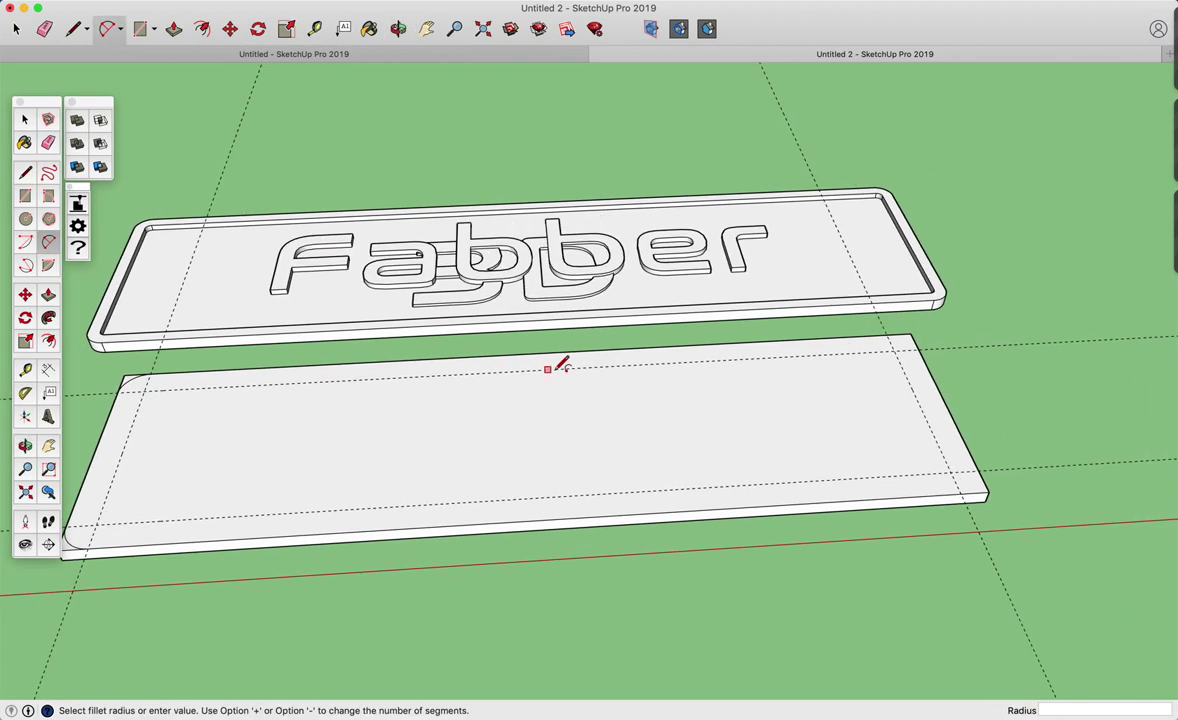
- Draw matching rounding arcs across the two right corners of the slab's top face
left_click(887, 333)
double_click(923, 342)
left_click(983, 467)
double_click(968, 492)
key("space")
key("a")
left_click(974, 487)
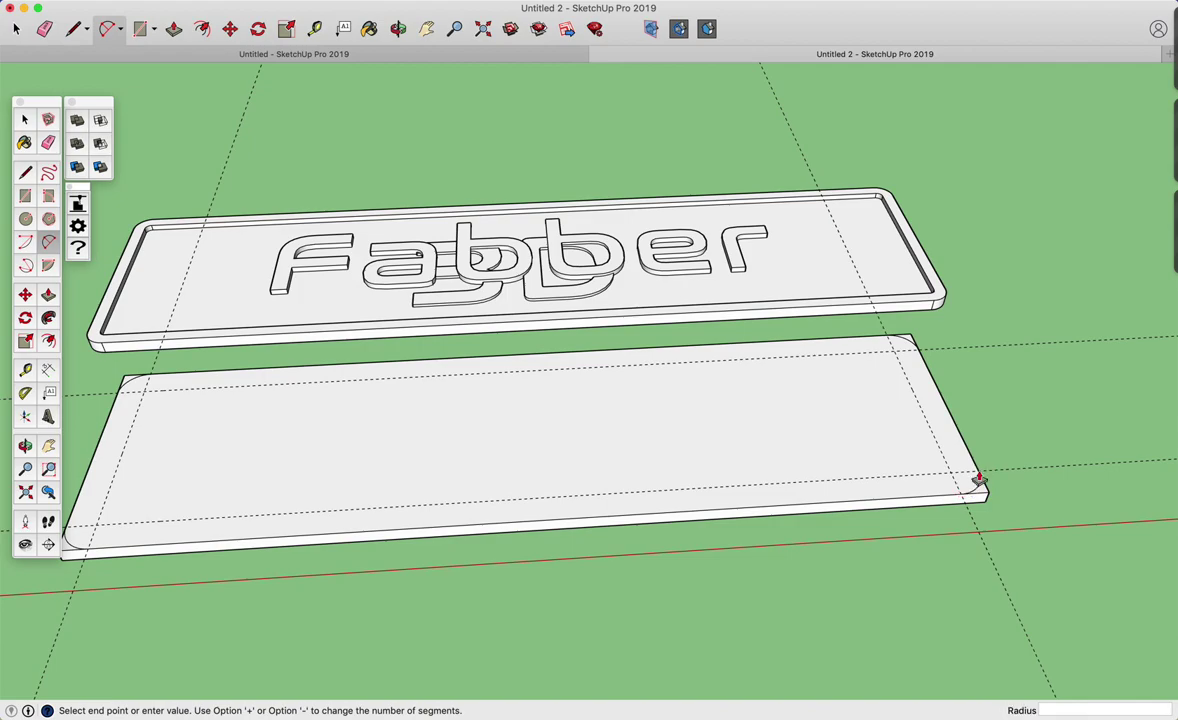
- Push the waste pieces outside the arcs down through the slab to round off its corners
key("p")
middle_click_drag(978, 500, 376, 308)
scroll(471, 371, "up", 3)
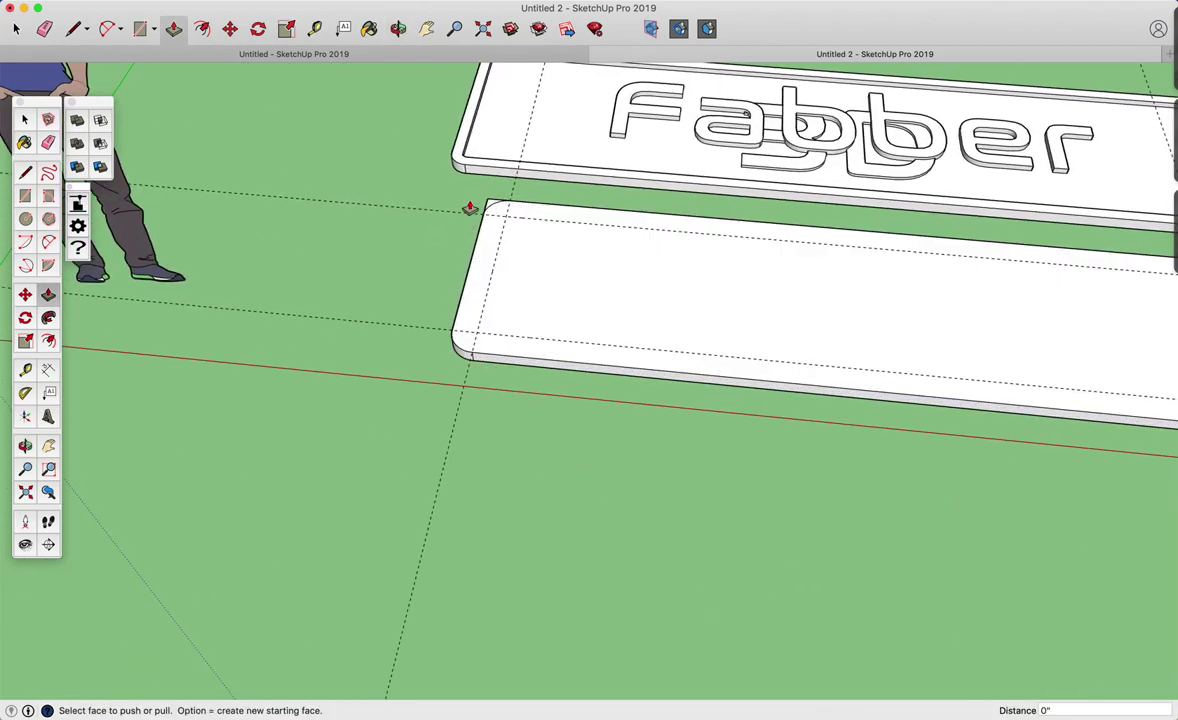
middle_click_drag(389, 202, 252, 373)
- Offset the outline of the slab's top face inward by about 2 1/16" to form a border
key("f")
left_click(446, 281)
scroll(432, 278, "up", 2)
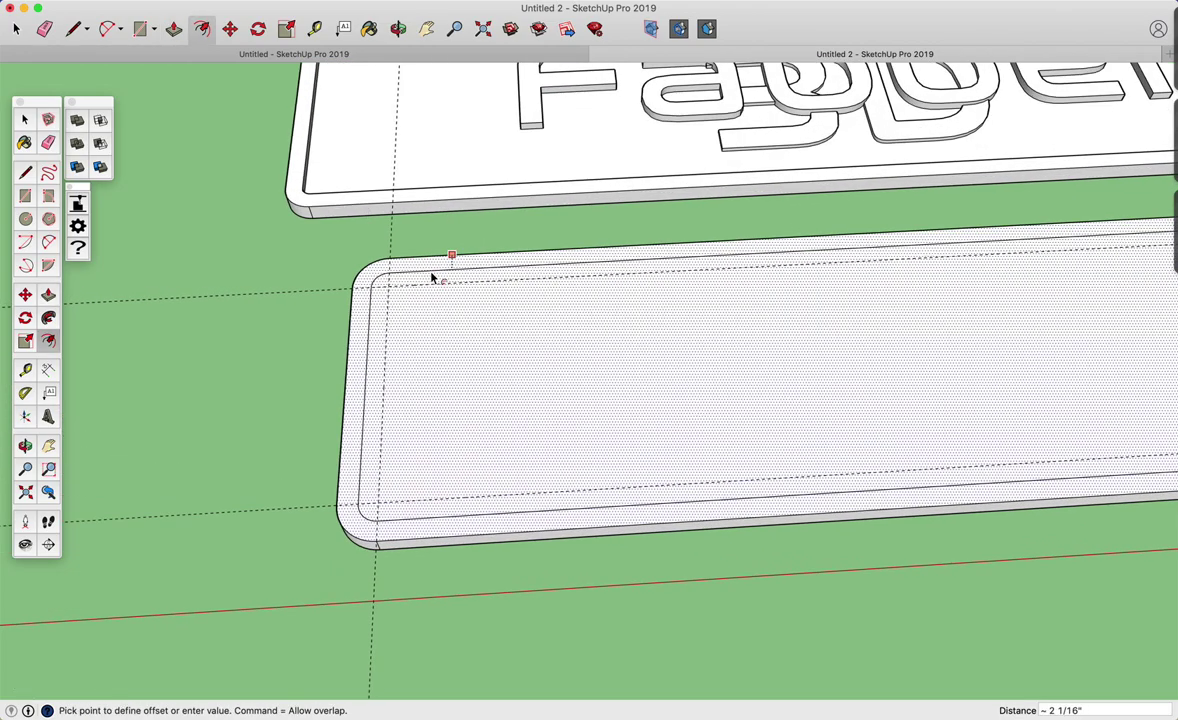
scroll(432, 278, "up", 2)
key("space")
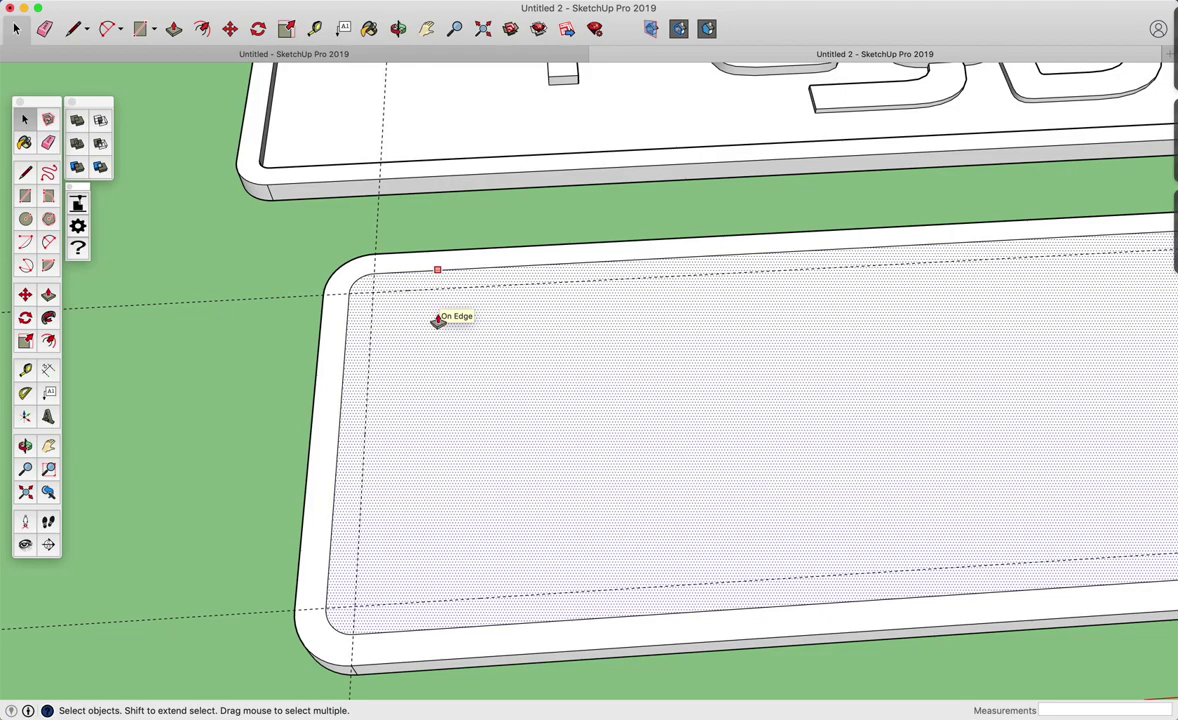
- Push the face inside the border down 1" to recess it
key("p")
left_click(447, 318)
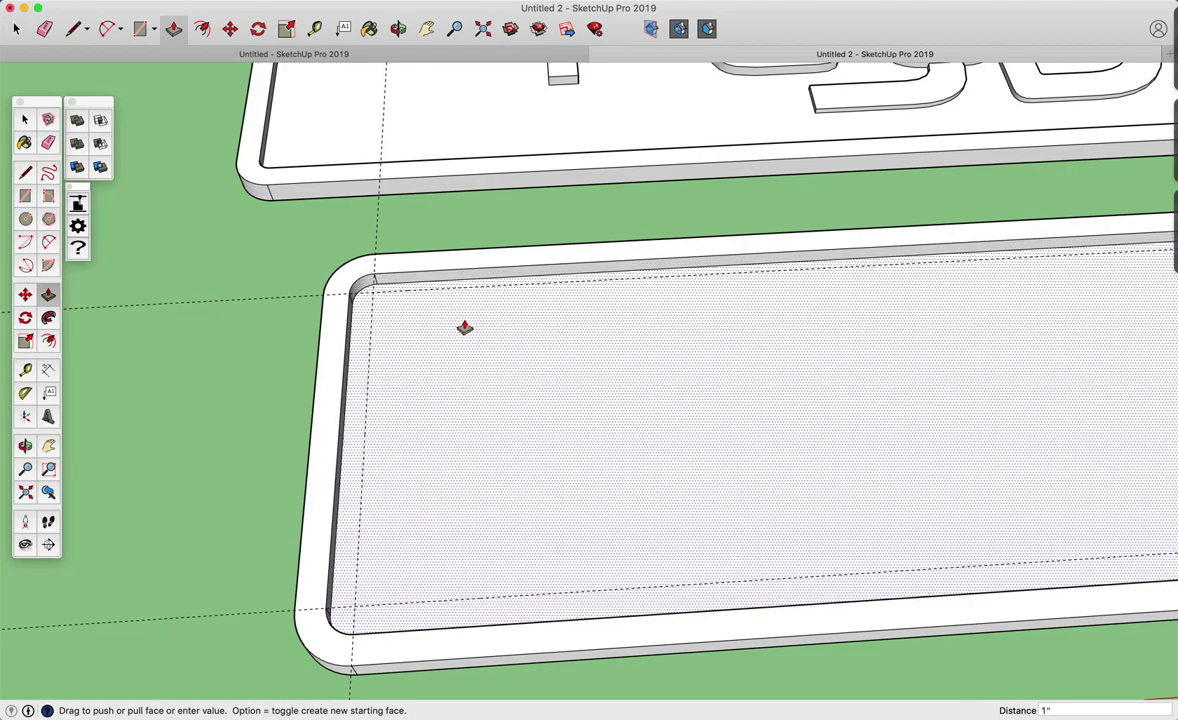
left_click(464, 328)
middle_click_drag(464, 328, 518, 192)
key("space")
- Delete all construction guides and bring both signs fully into view
middle_click_drag(389, 357, 225, 99)
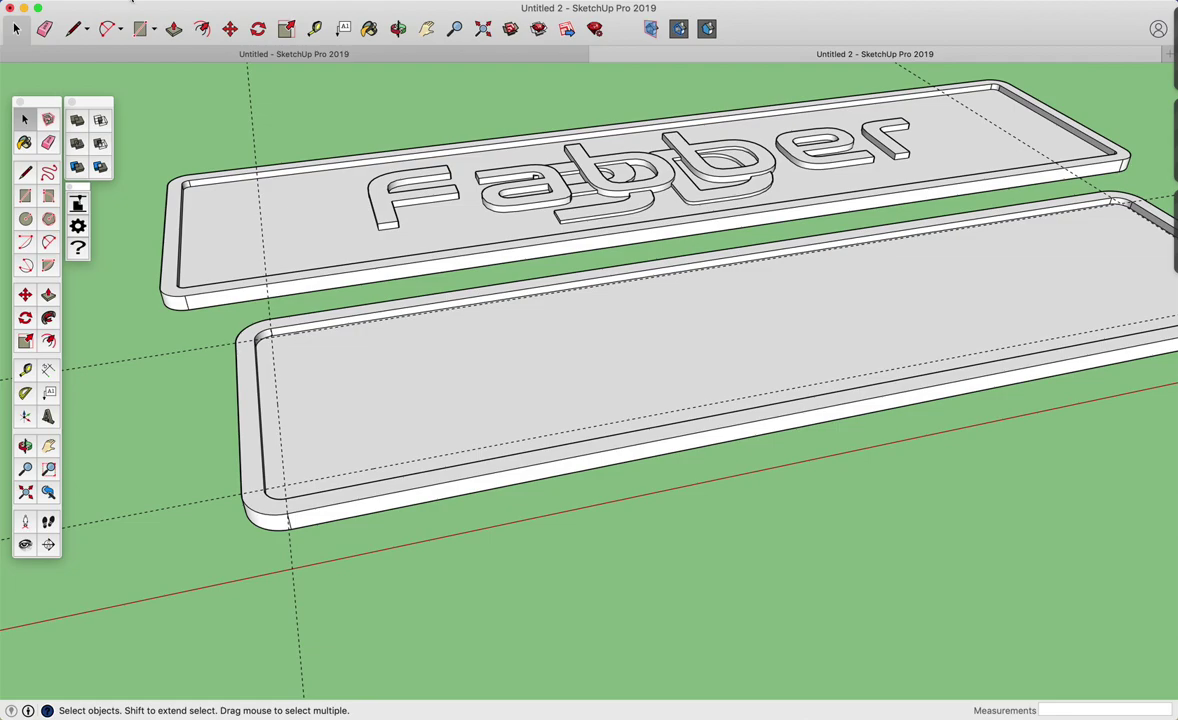
left_click(128, 4)
left_click(160, 108)
key("o")
left_click_drag(609, 356, 524, 422)
key("space")
key("super+shift+e")
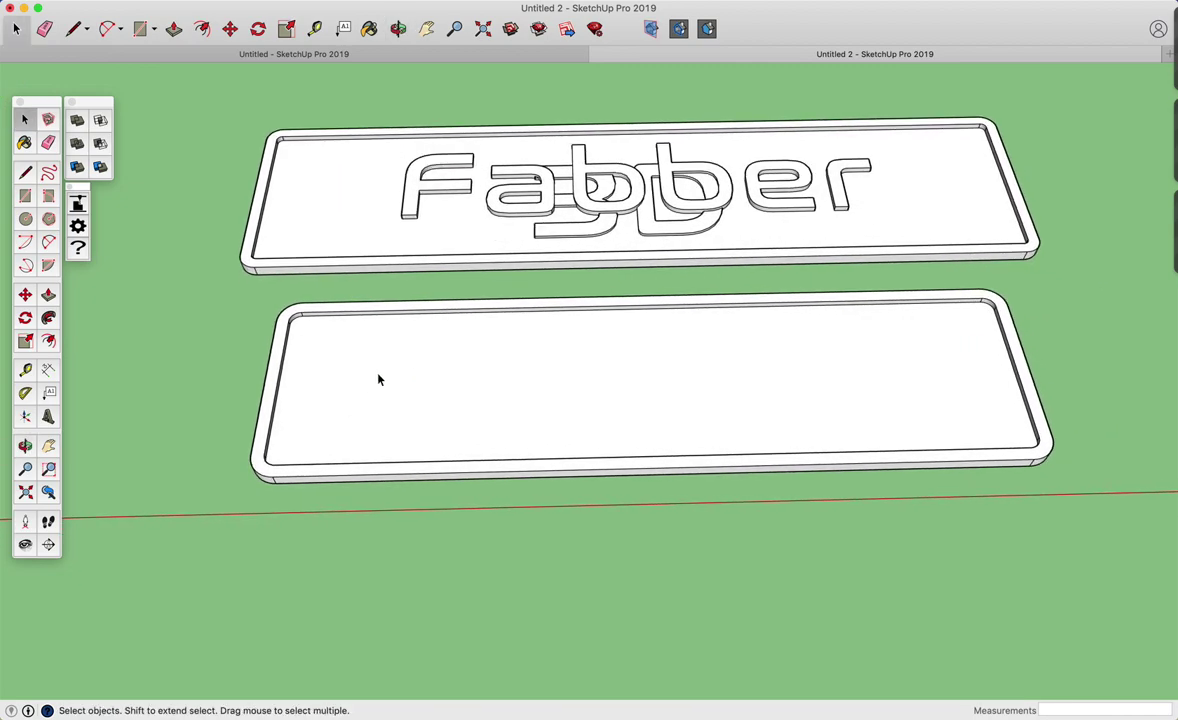
- Make the entire recessed slab into a component, keeping the default definition settings
left_click(378, 375)
right_click(380, 400)
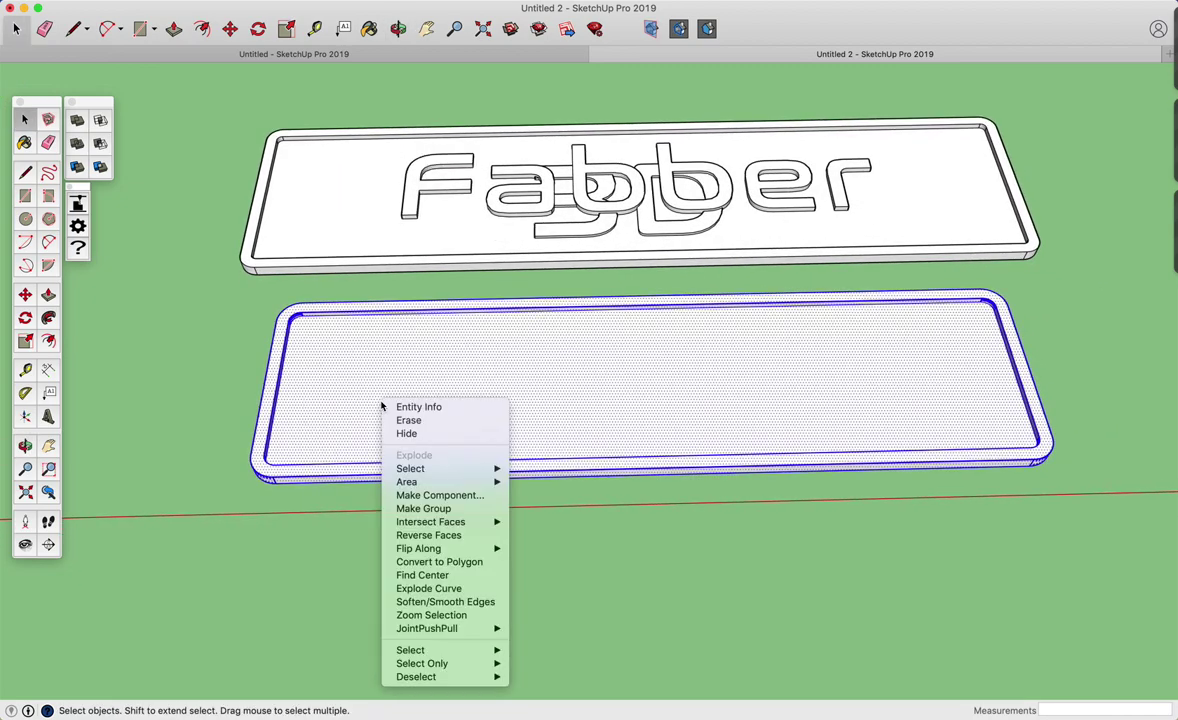
left_click(430, 492)
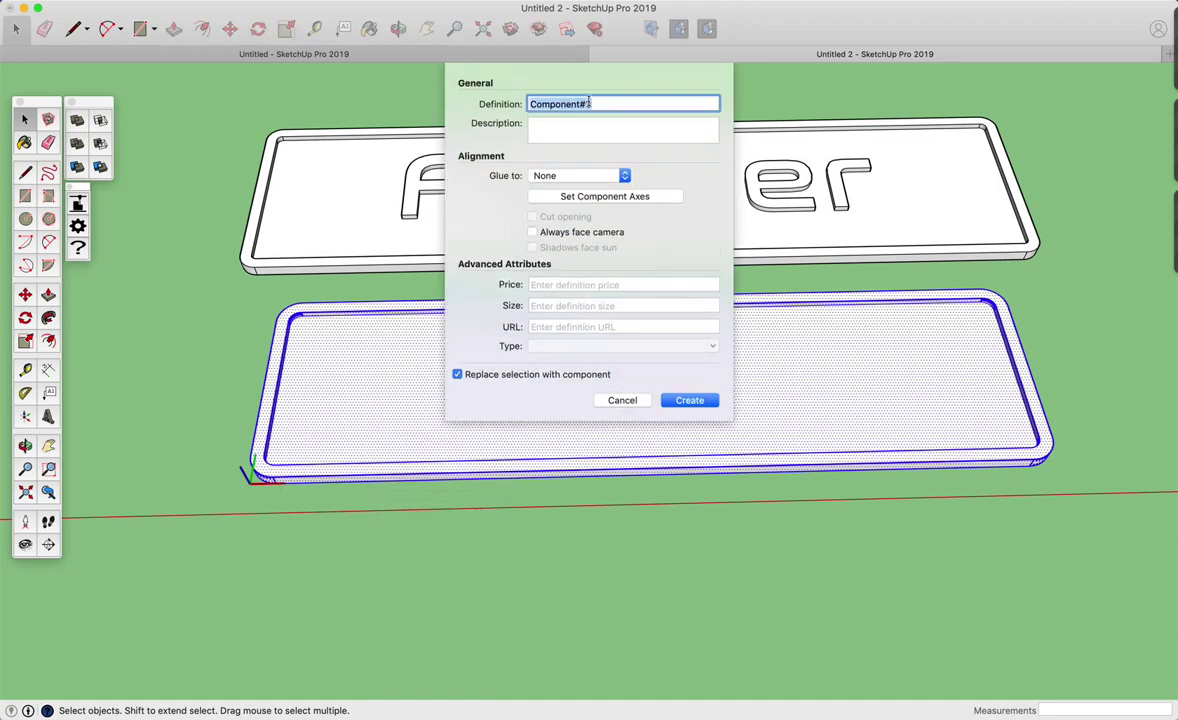
left_click(689, 400)
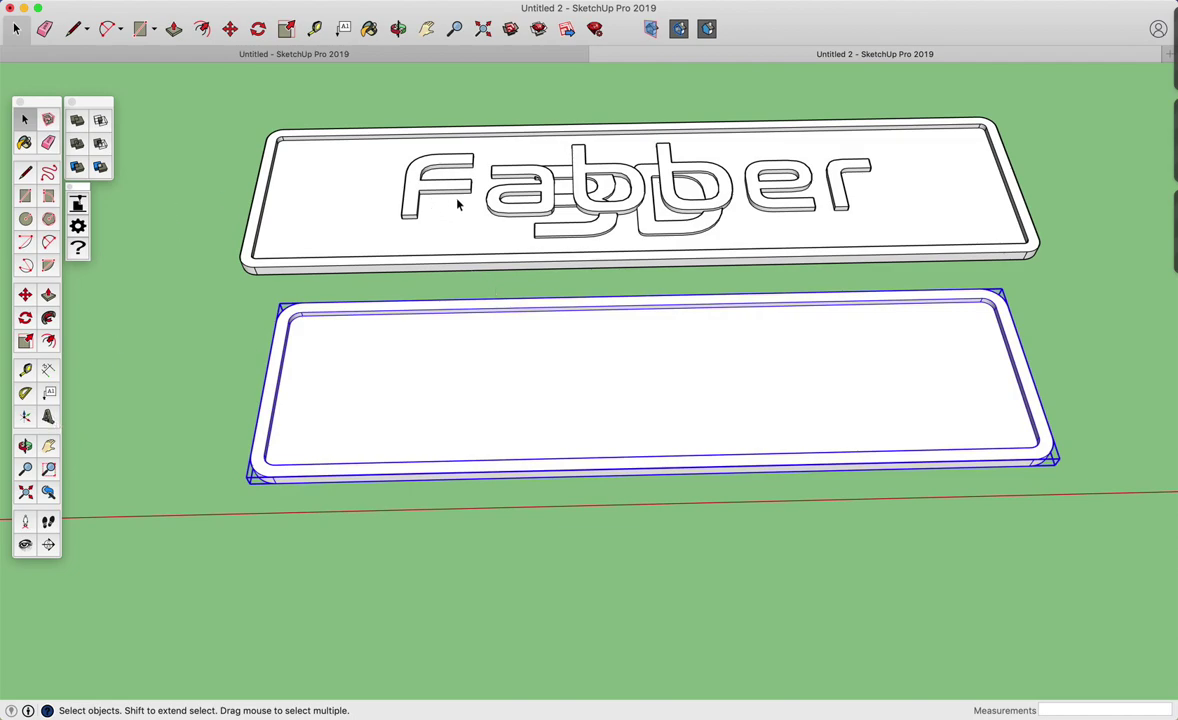
- Measure the height of the letter F on the original sign
key("t")
left_click(438, 154)
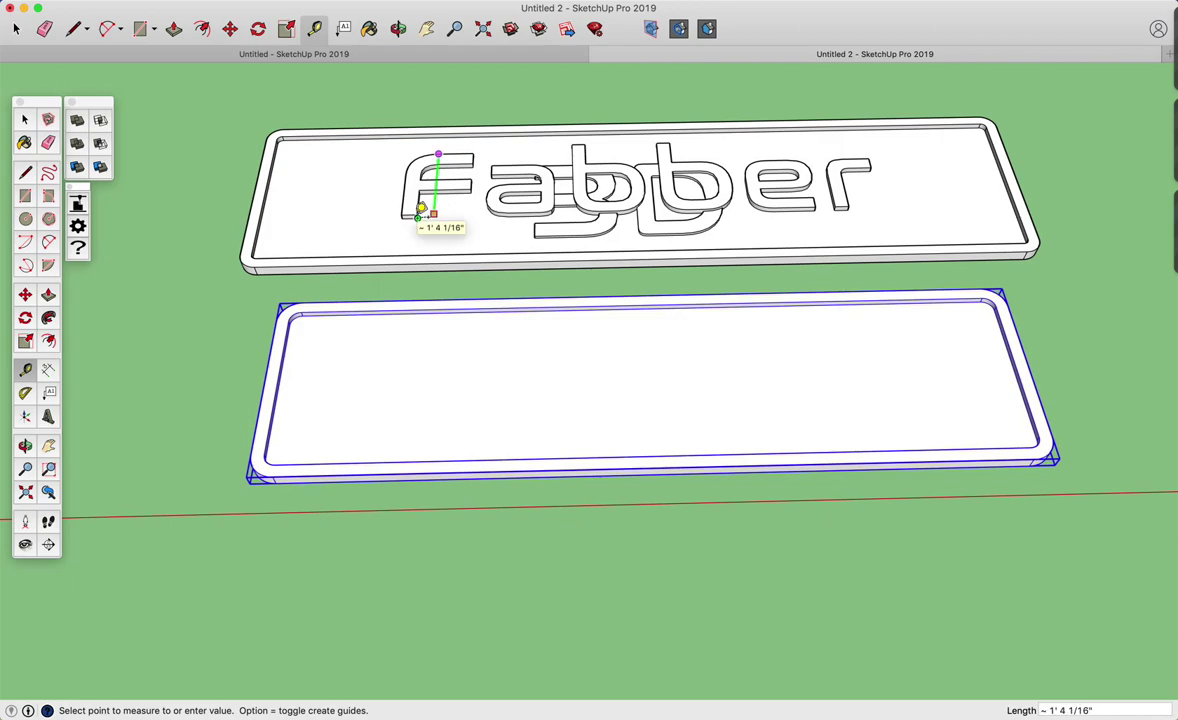
key("space")
- Set up 3D text reading "Fabber" in Nasalization, 1' 4" high with a 1" extrusion
left_click(50, 416)
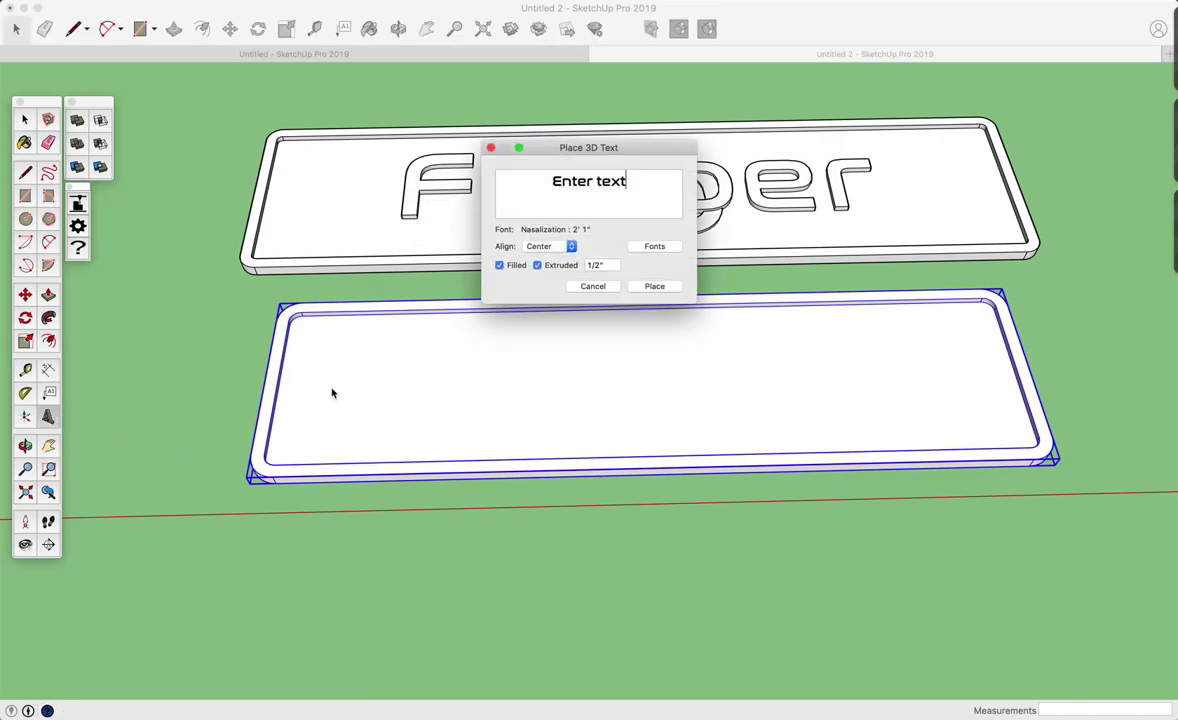
left_click_drag(601, 170, 494, 170)
type("Fabber")
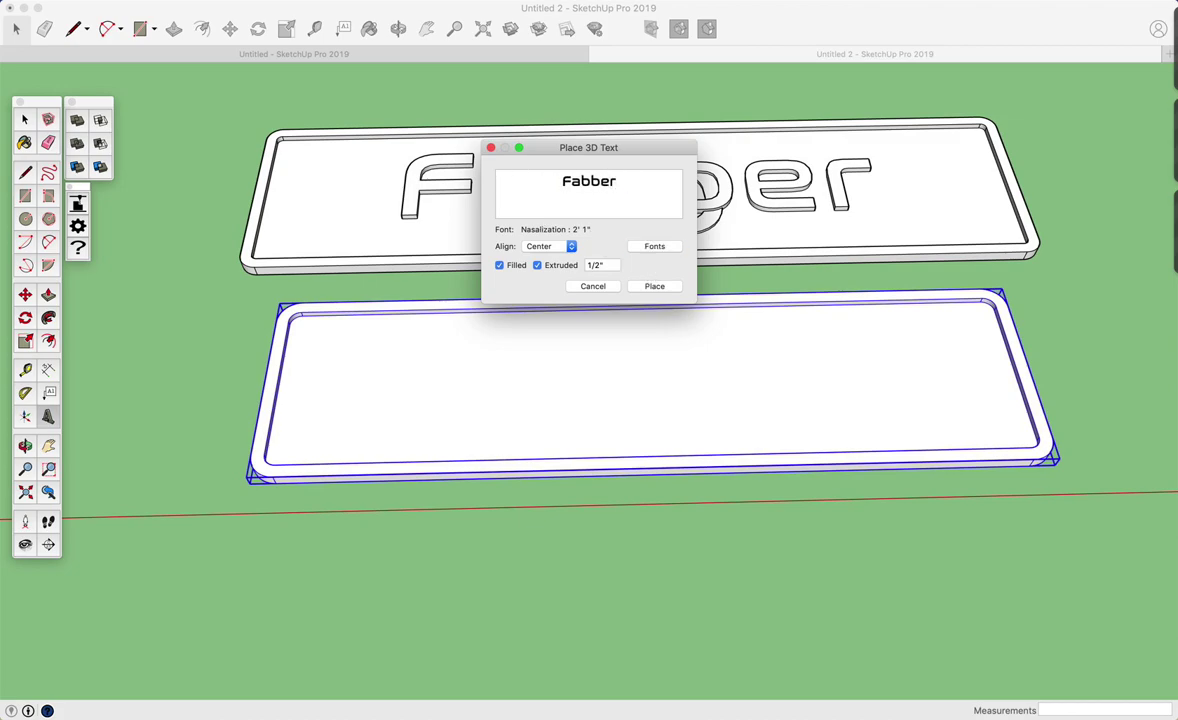
left_click(654, 246)
left_click_drag(589, 221, 668, 387)
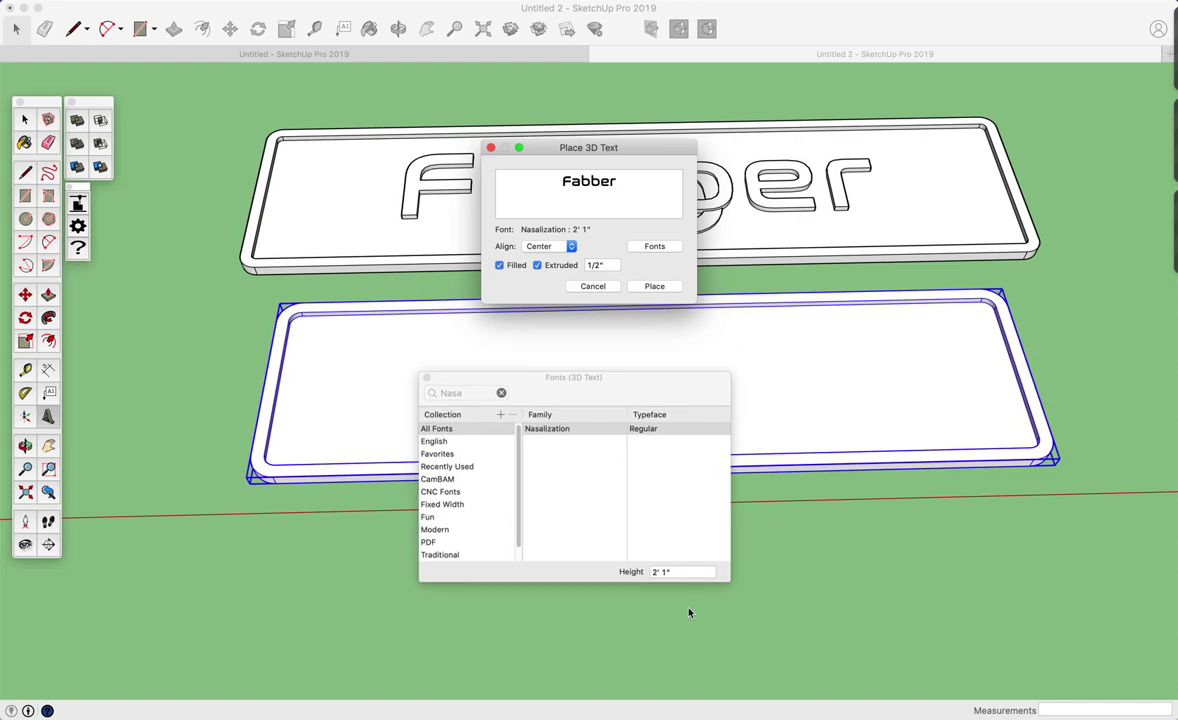
left_click(680, 576)
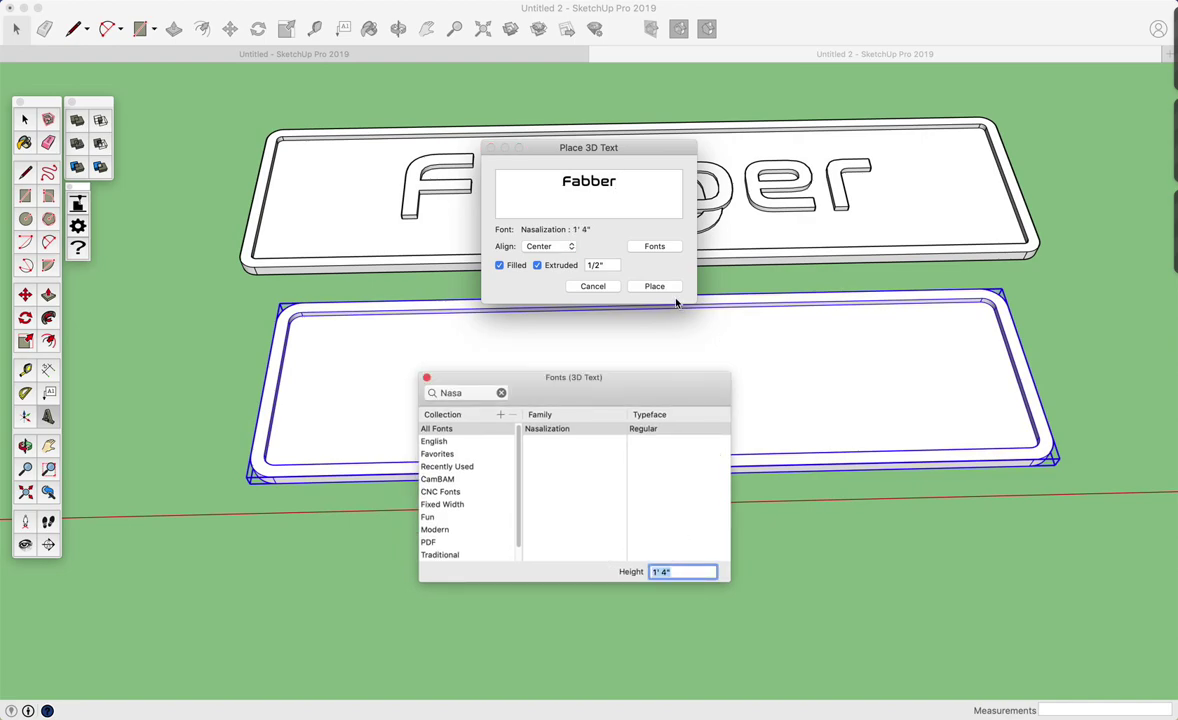
left_click(612, 265)
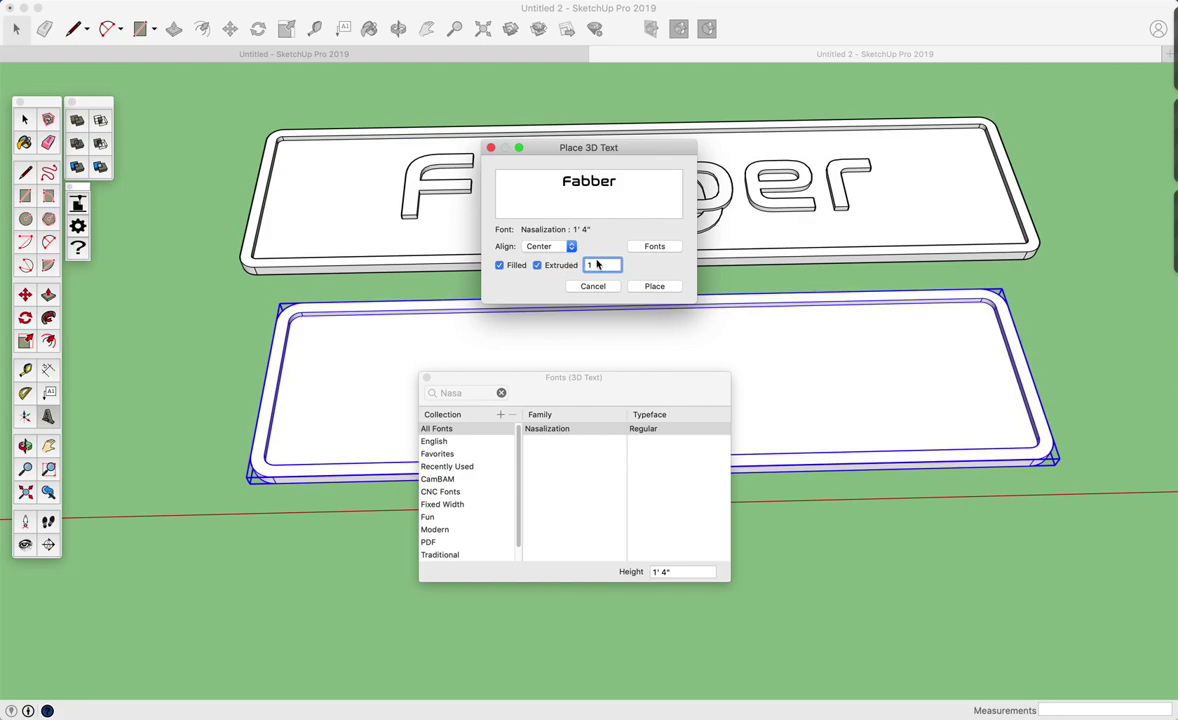
type("1")
- Place the Fabber text on the recessed face of the new plate and shift it to the middle
left_click(651, 287)
left_click(700, 367)
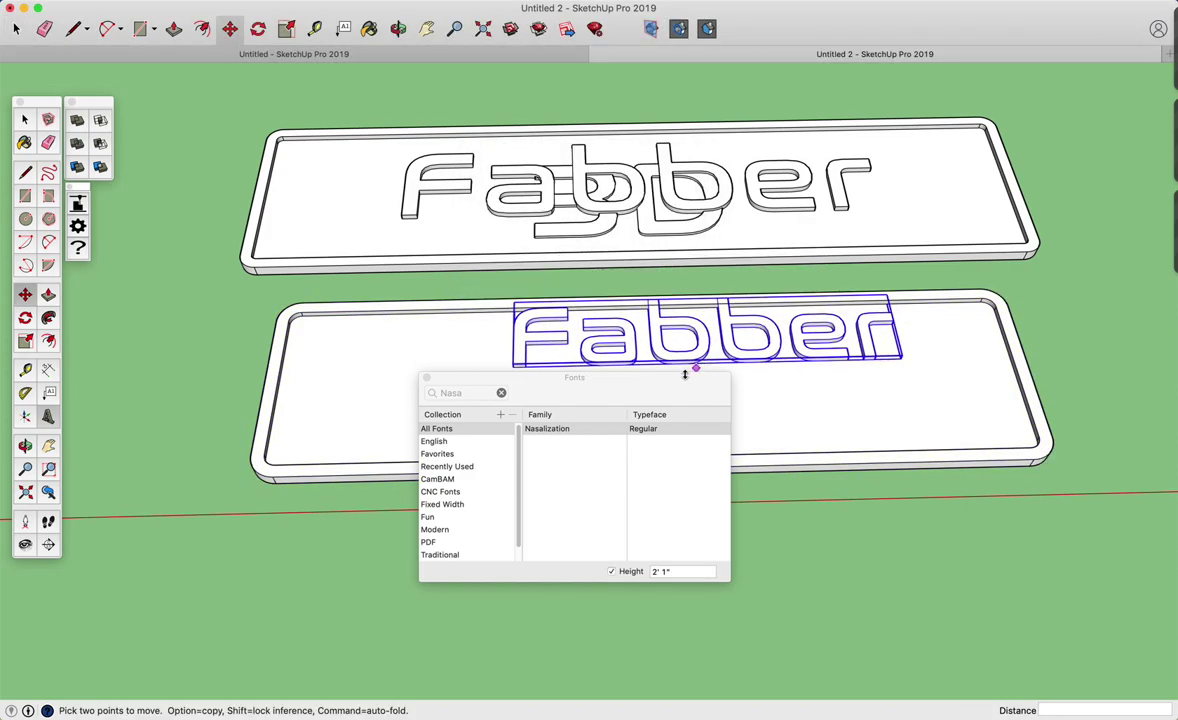
left_click(427, 378)
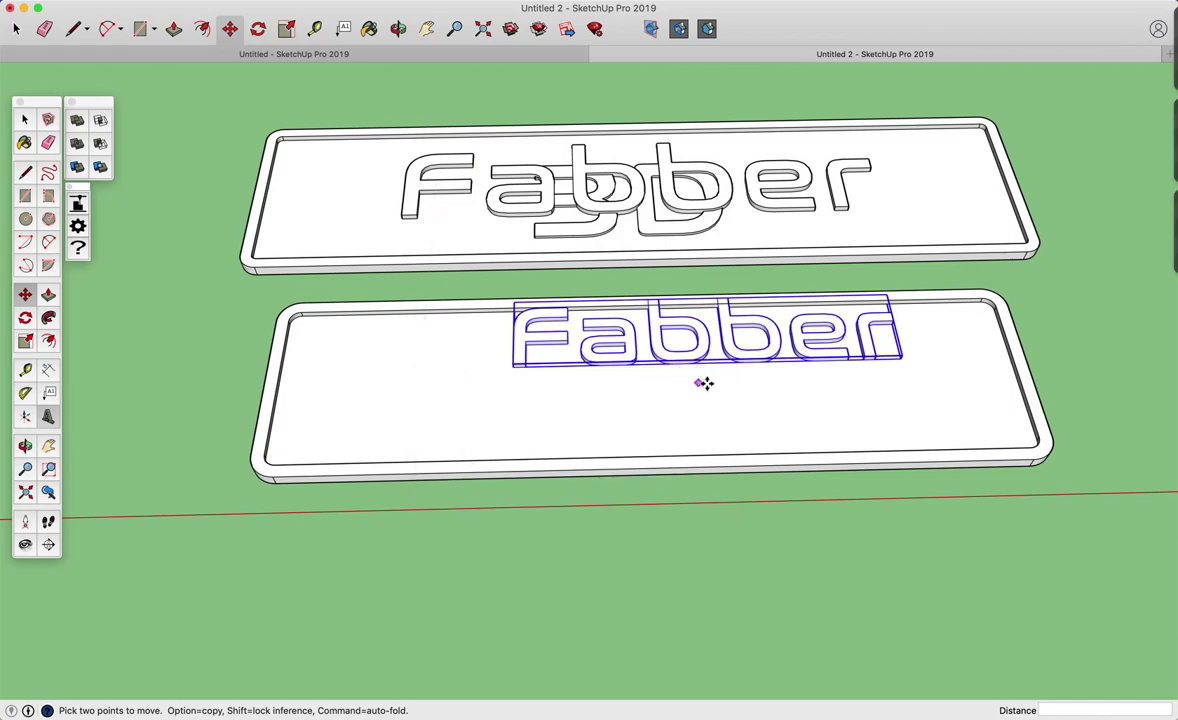
left_click(699, 384)
left_click(654, 427)
middle_click_drag(565, 316, 473, 326)
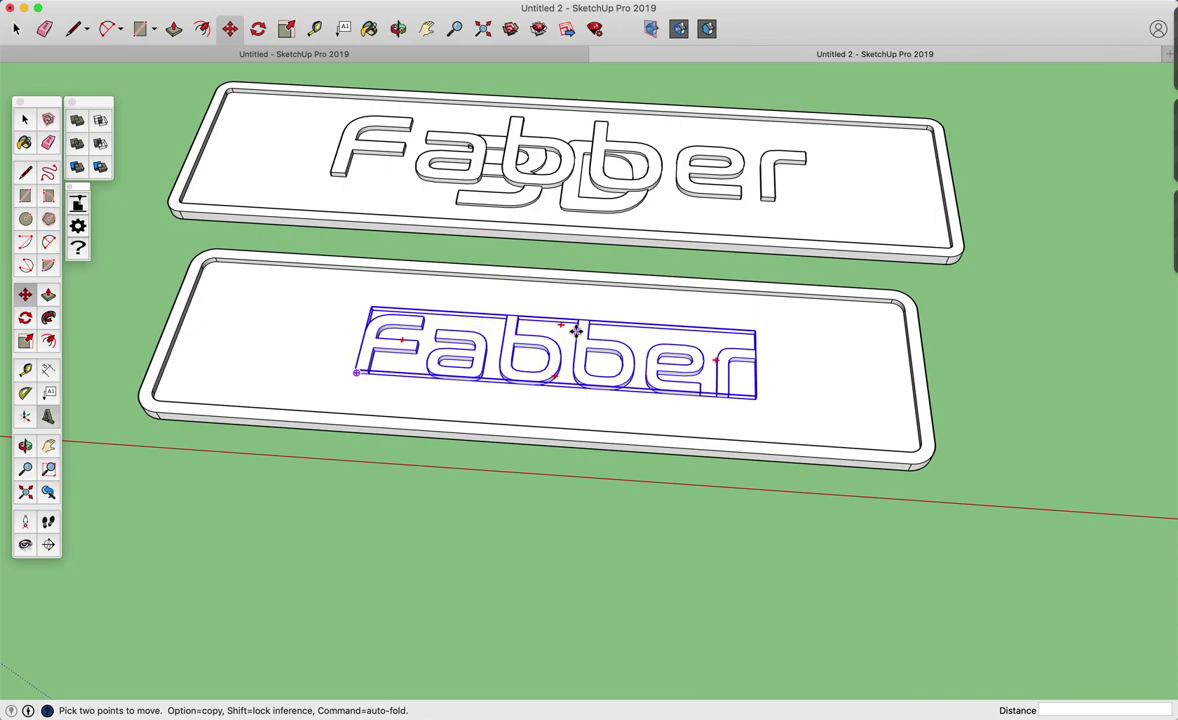
left_click(822, 362)
left_click(802, 358)
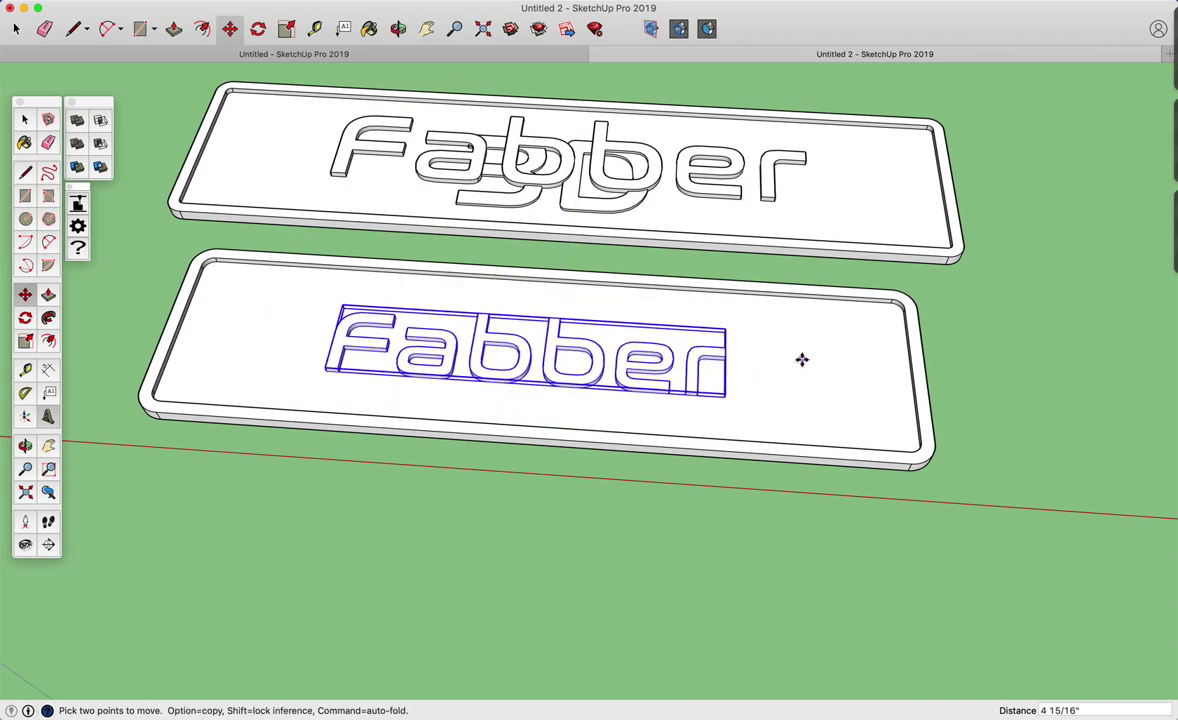
key("q")
left_click(530, 325)
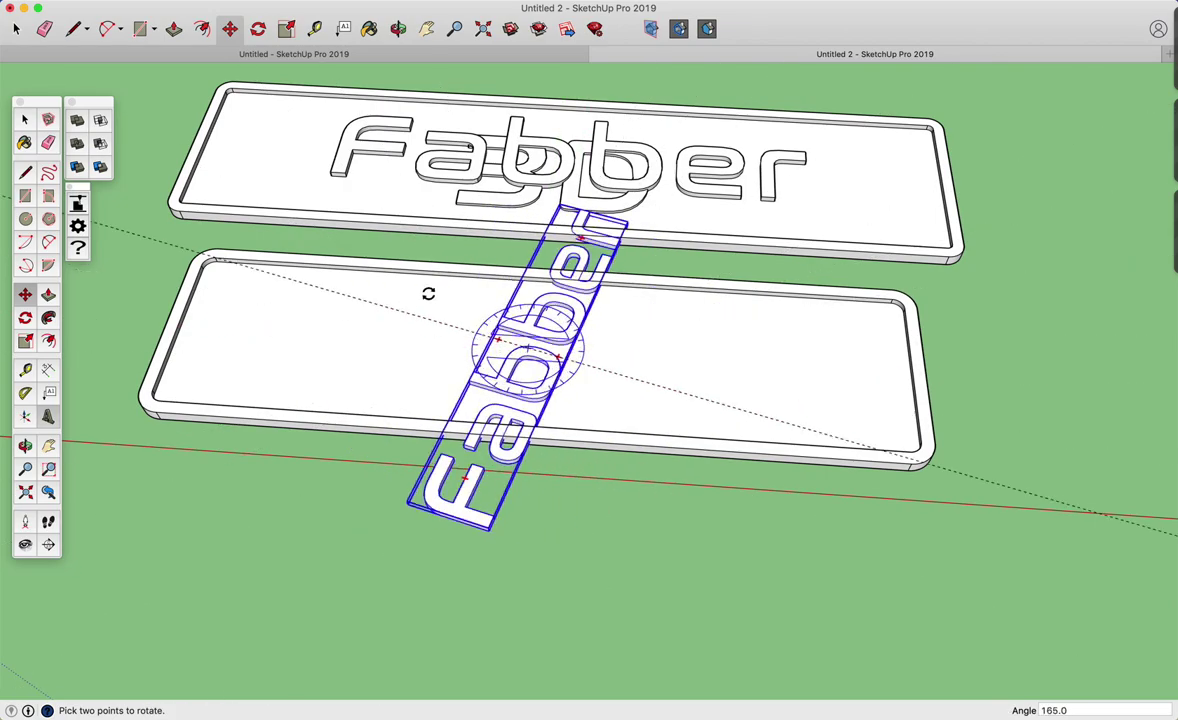
left_click(529, 279)
key("m")
key("space")
- Delete the small Fabber text from the new plate
left_click(636, 427)
middle_click_drag(636, 427, 515, 402)
middle_click_drag(608, 396, 614, 347)
left_click(585, 370)
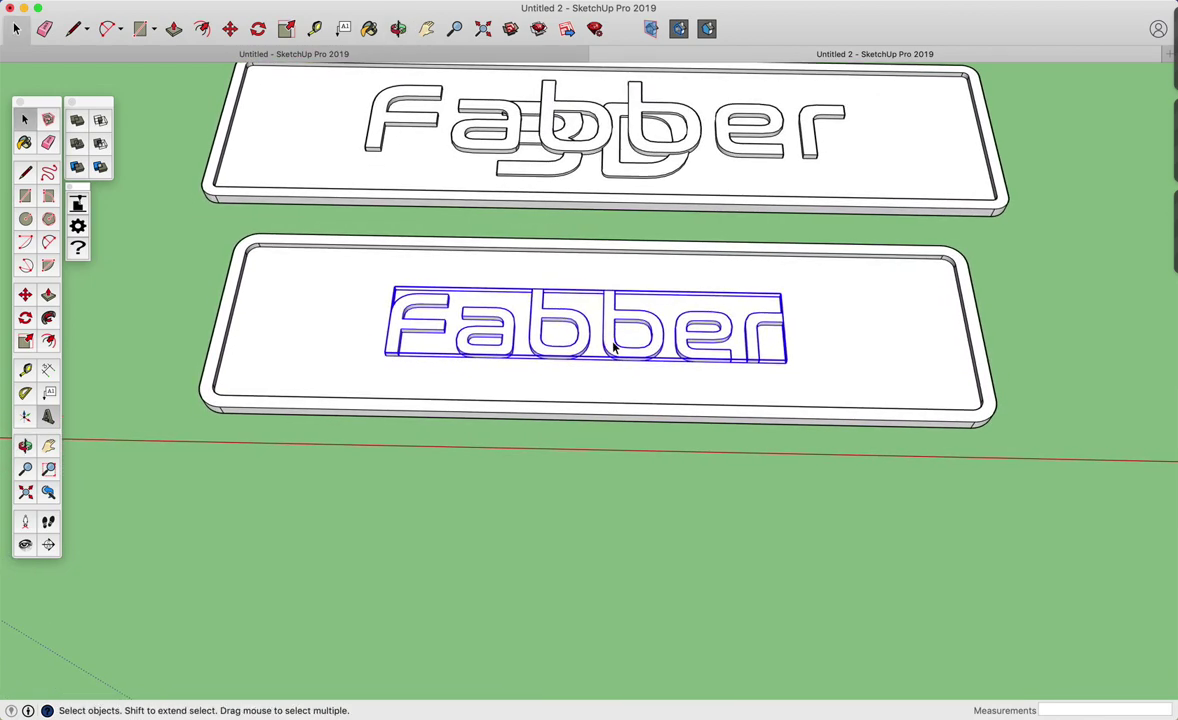
key("Delete")
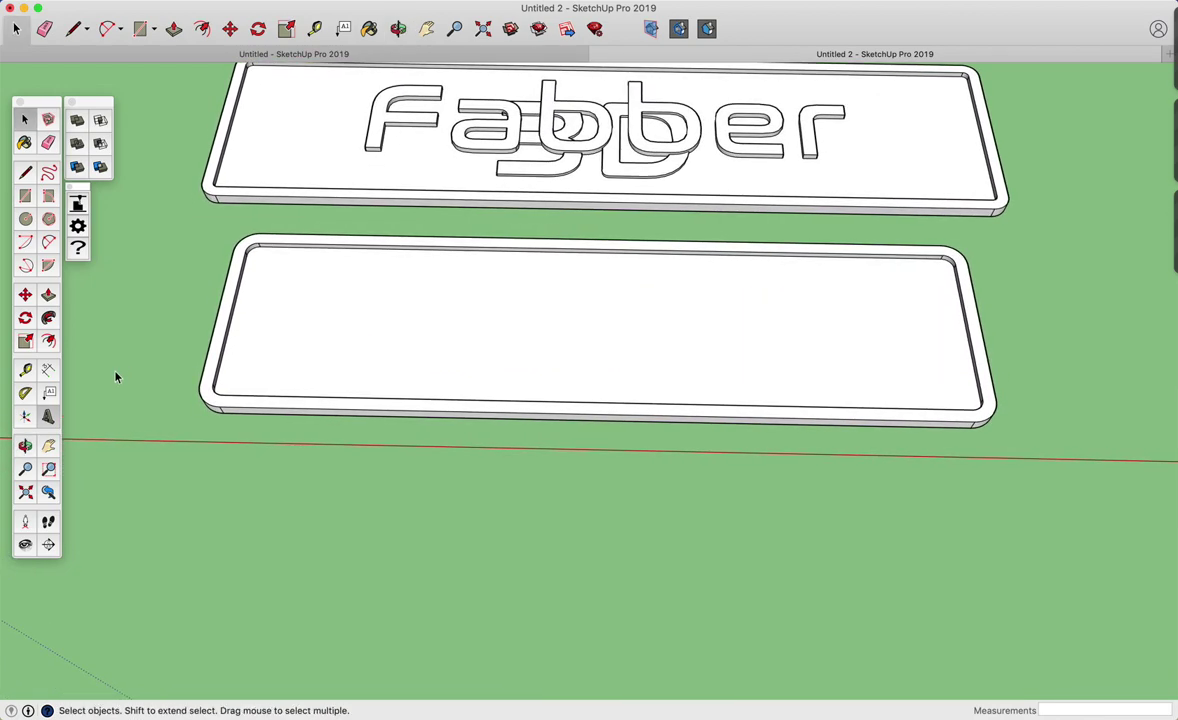
- Place new 3D text "Fabber" on the plate in Nasalization, 1' 10" high and extruded 1"
left_click(47, 415)
left_click_drag(625, 186, 492, 172)
type("Fabber")
left_click(676, 250)
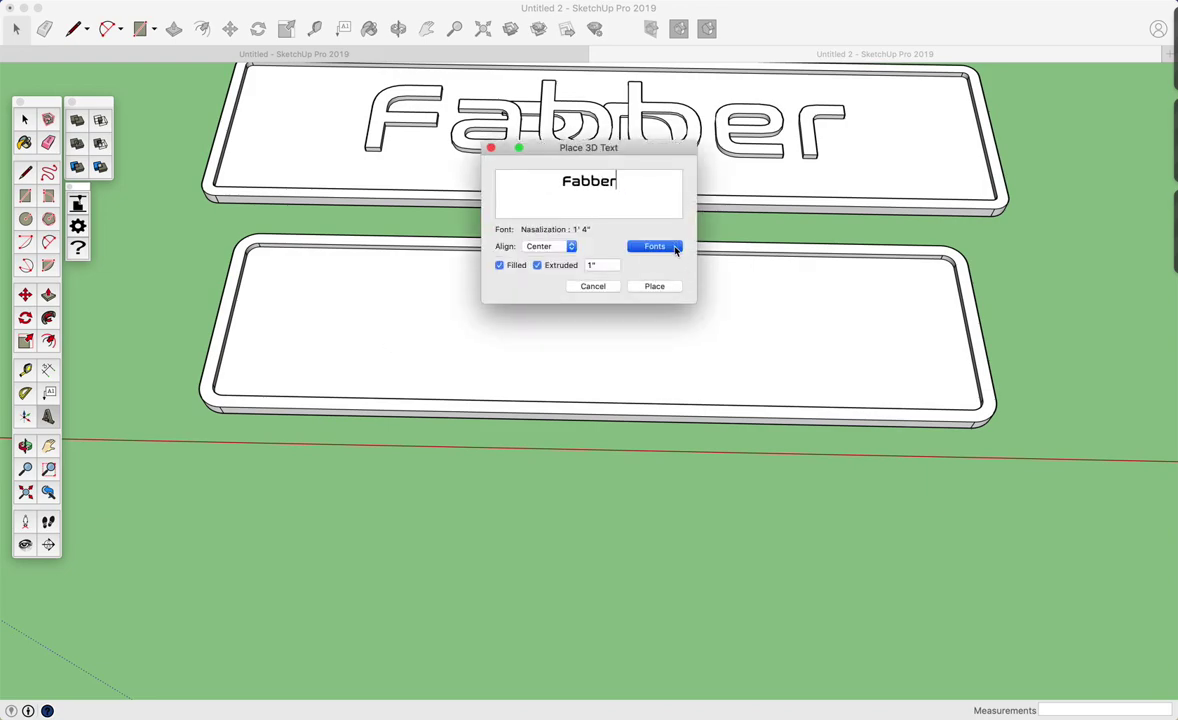
left_click(687, 572)
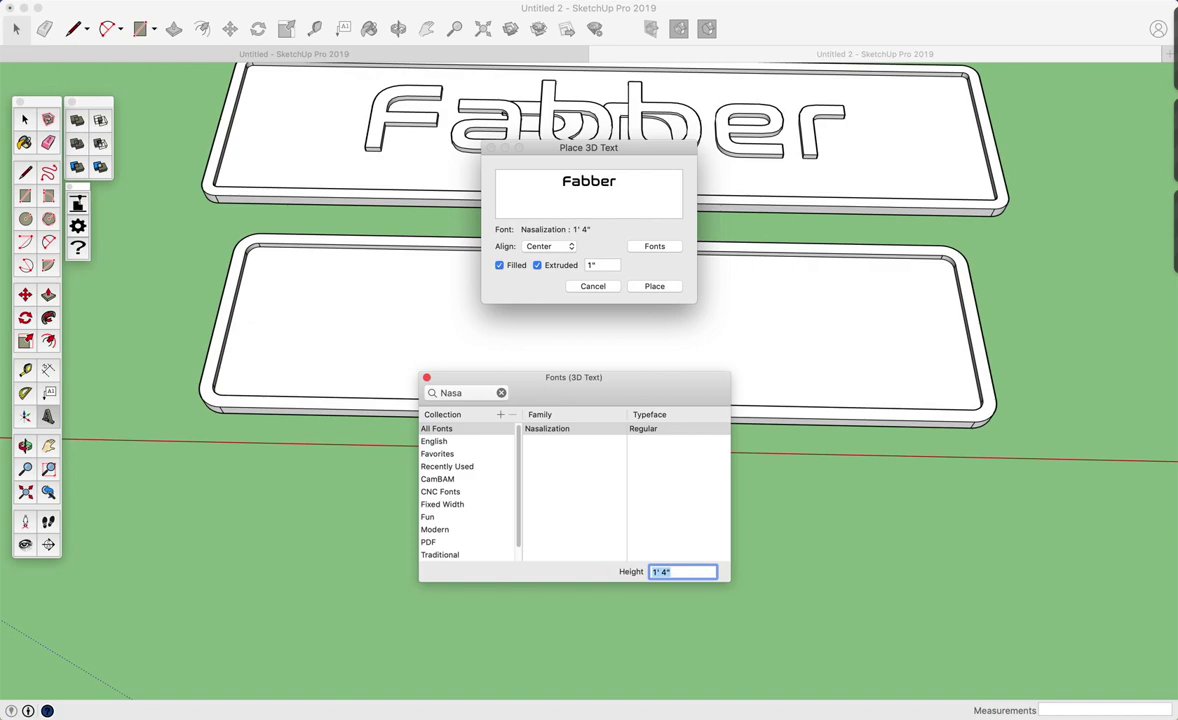
key("Return")
left_click(658, 287)
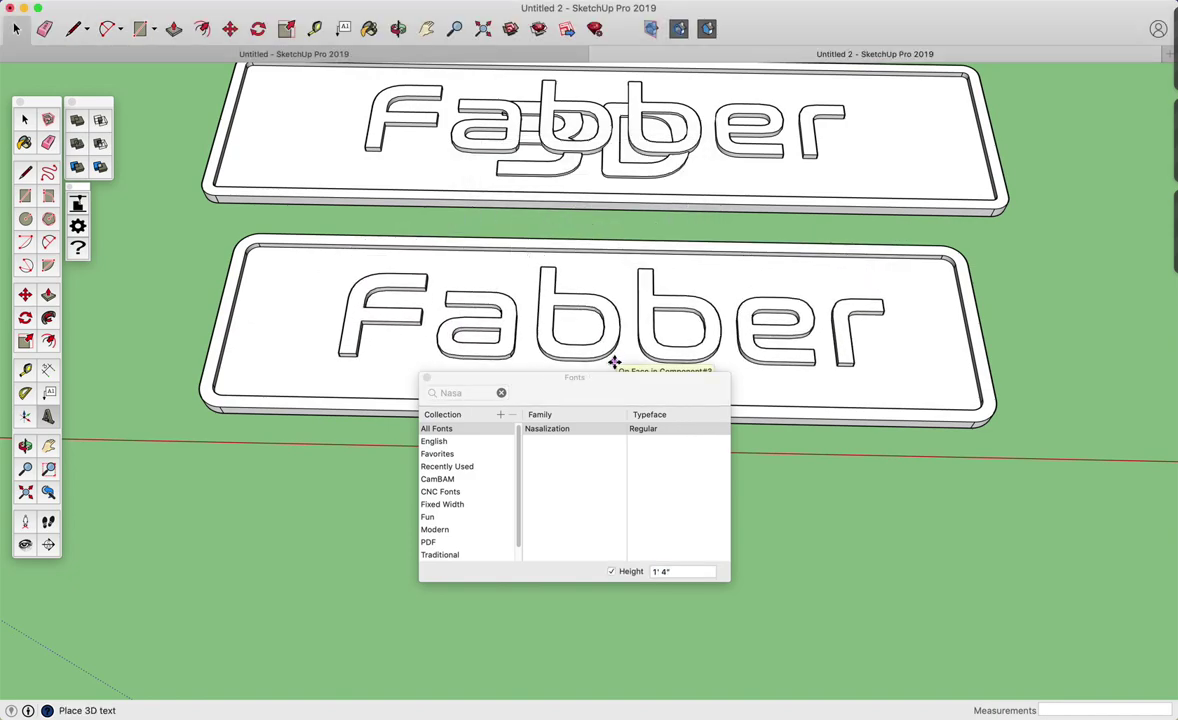
left_click(614, 362)
left_click(426, 379)
- Move the Fabber text about 1 15/16" across the recessed face to centre it on the plate
scroll(618, 340, "up", 2)
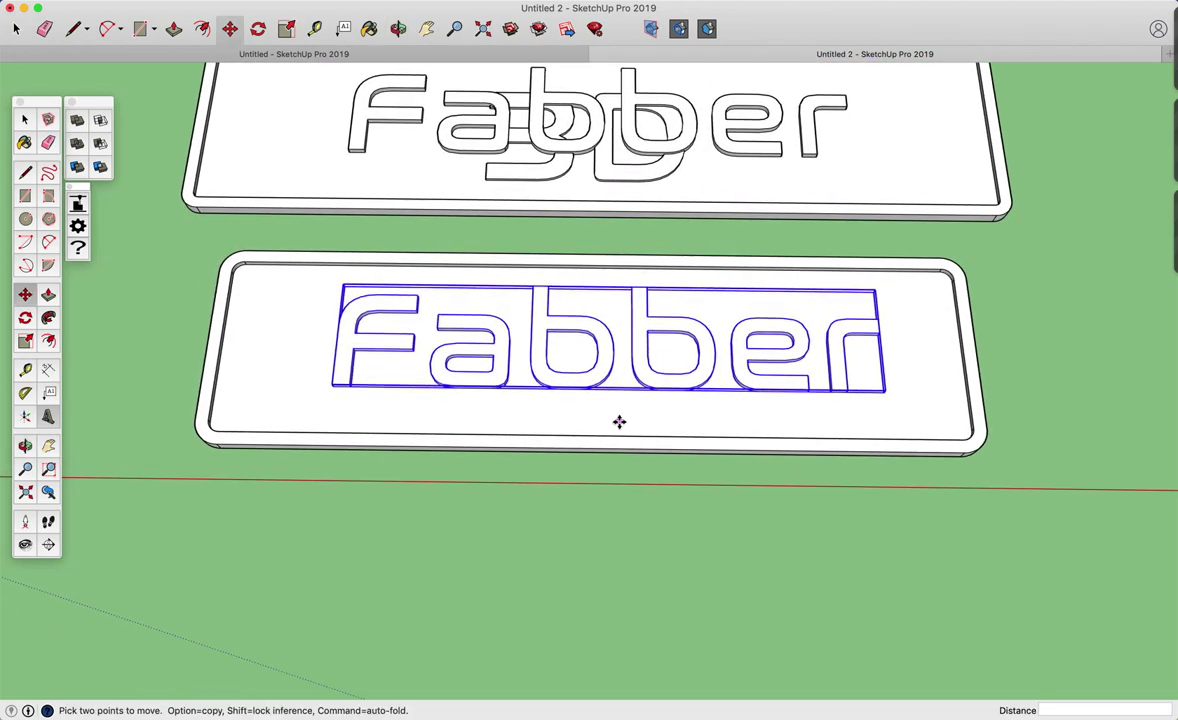
left_click(293, 314)
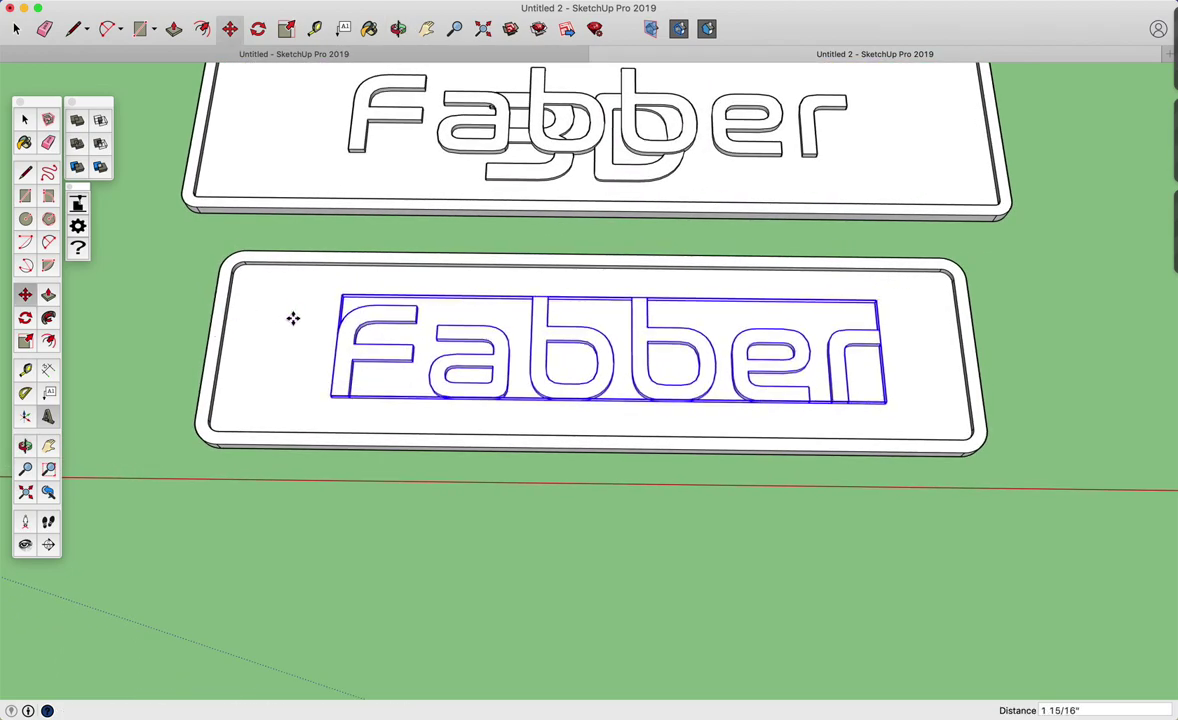
left_click(292, 318)
key("space")
- Set up 3D text reading "3D" in Nasalization with a 0.5" extrusion
middle_click_drag(292, 318, 325, 224)
middle_click_drag(459, 297, 335, 257, "shift")
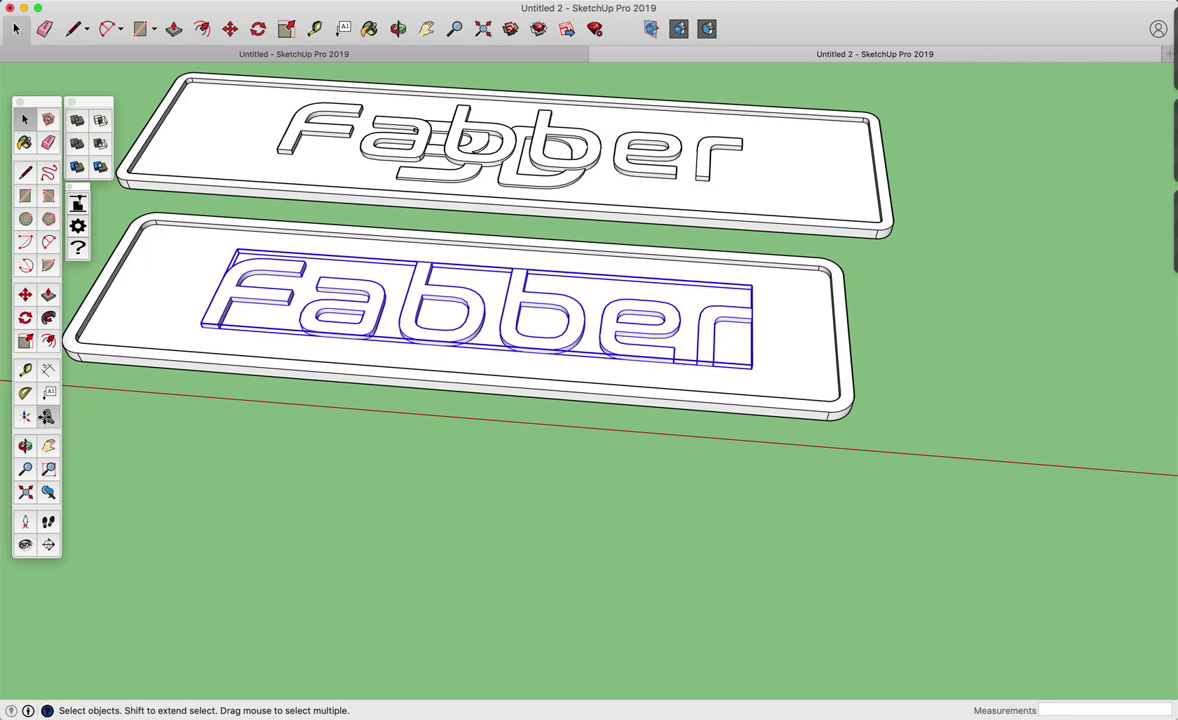
left_click(46, 416)
left_click_drag(612, 214, 502, 163)
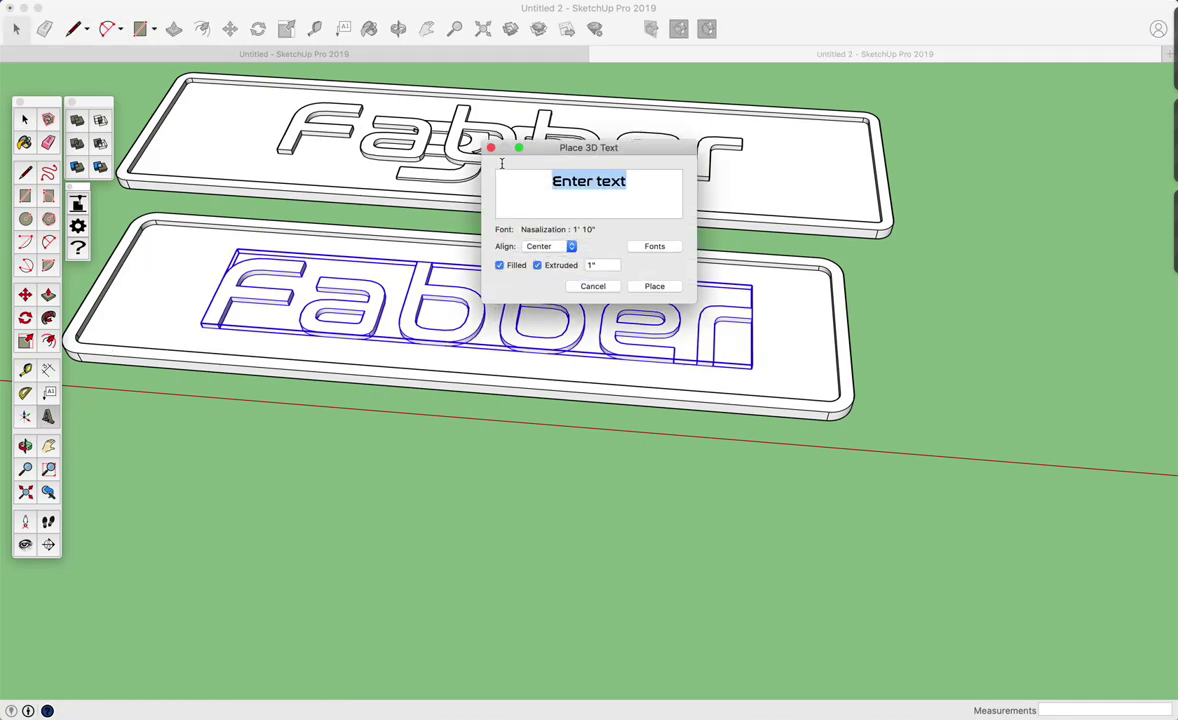
type("3D")
left_click_drag(612, 265, 584, 265)
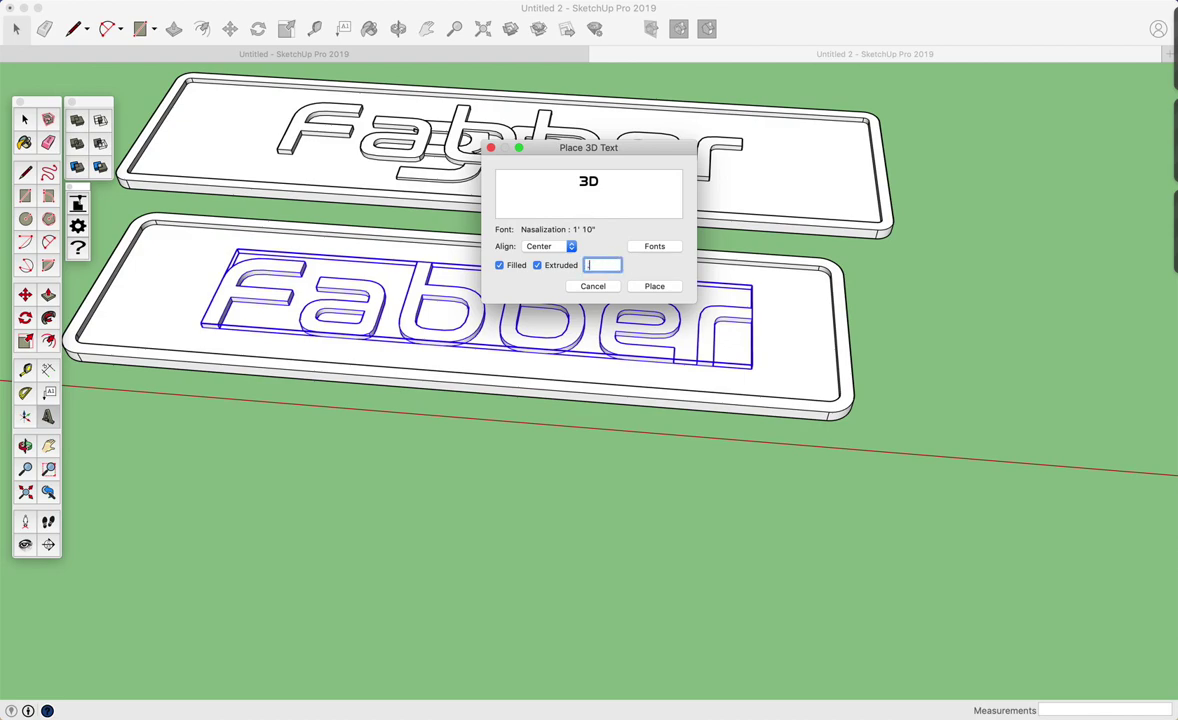
left_click(669, 246)
left_click(650, 571)
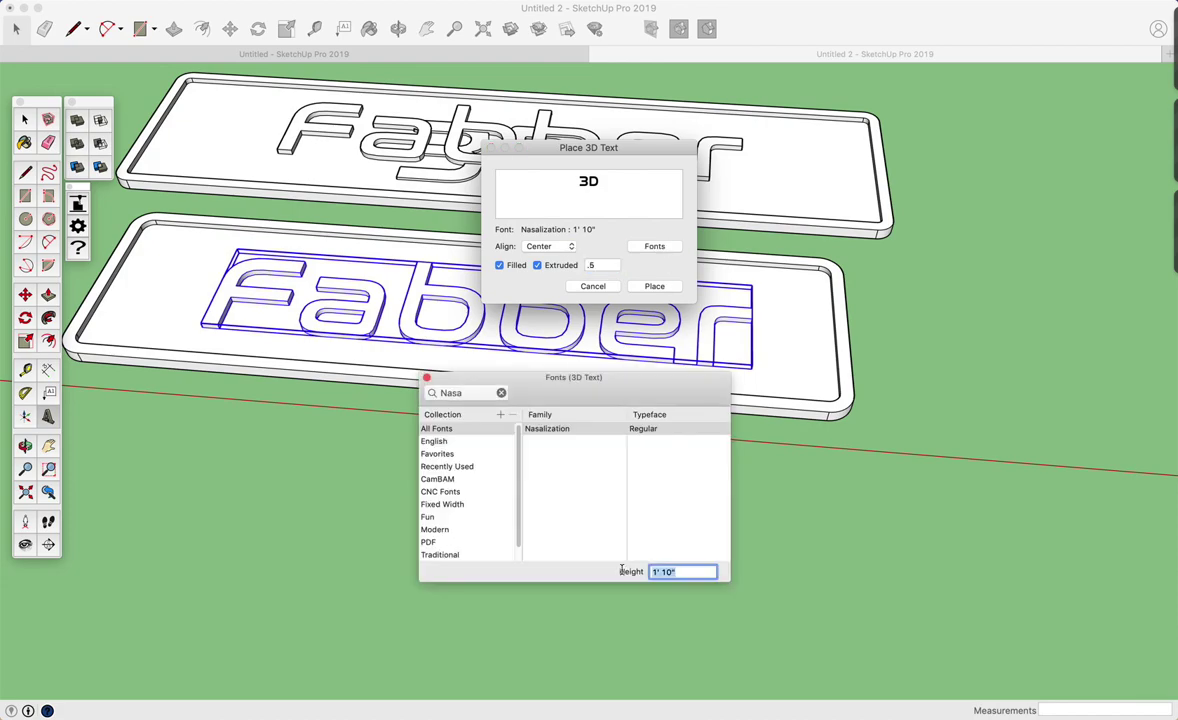
type("28")
key("Return")
- Place the 3D lettering on the recessed face so it overlaps beneath the two b's of Fabber
left_click(654, 286)
middle_click_drag(611, 344, 671, 252, "shift")
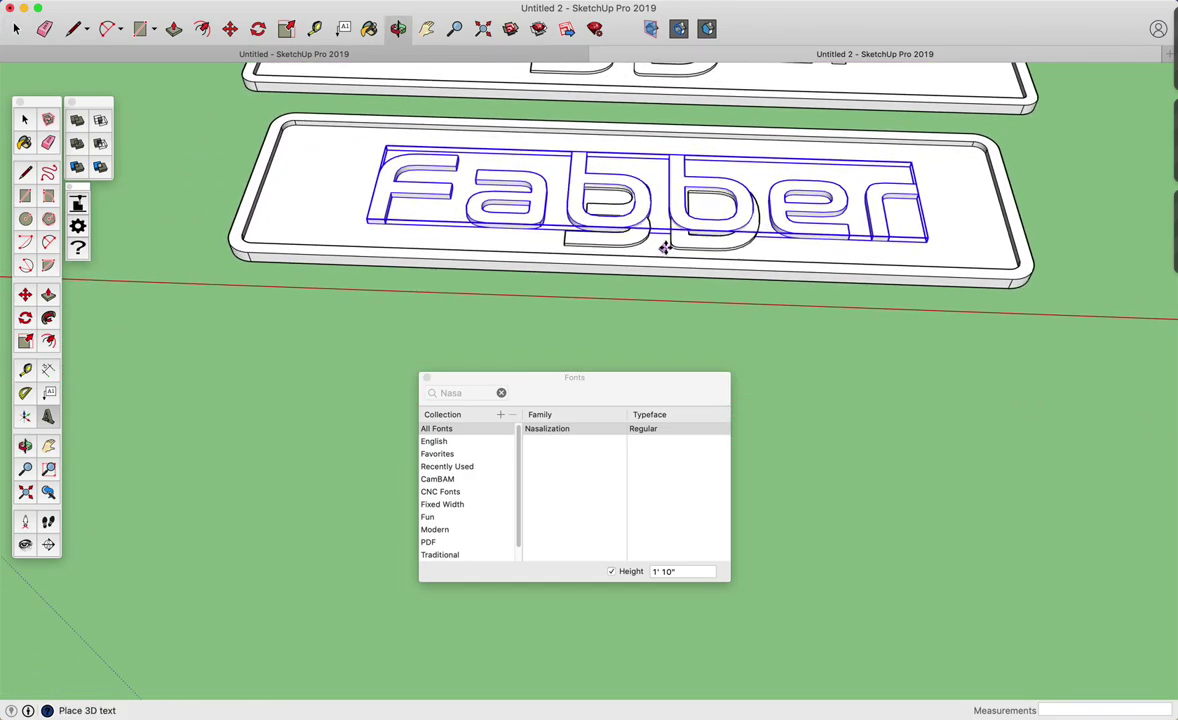
scroll(630, 222, "up", 6)
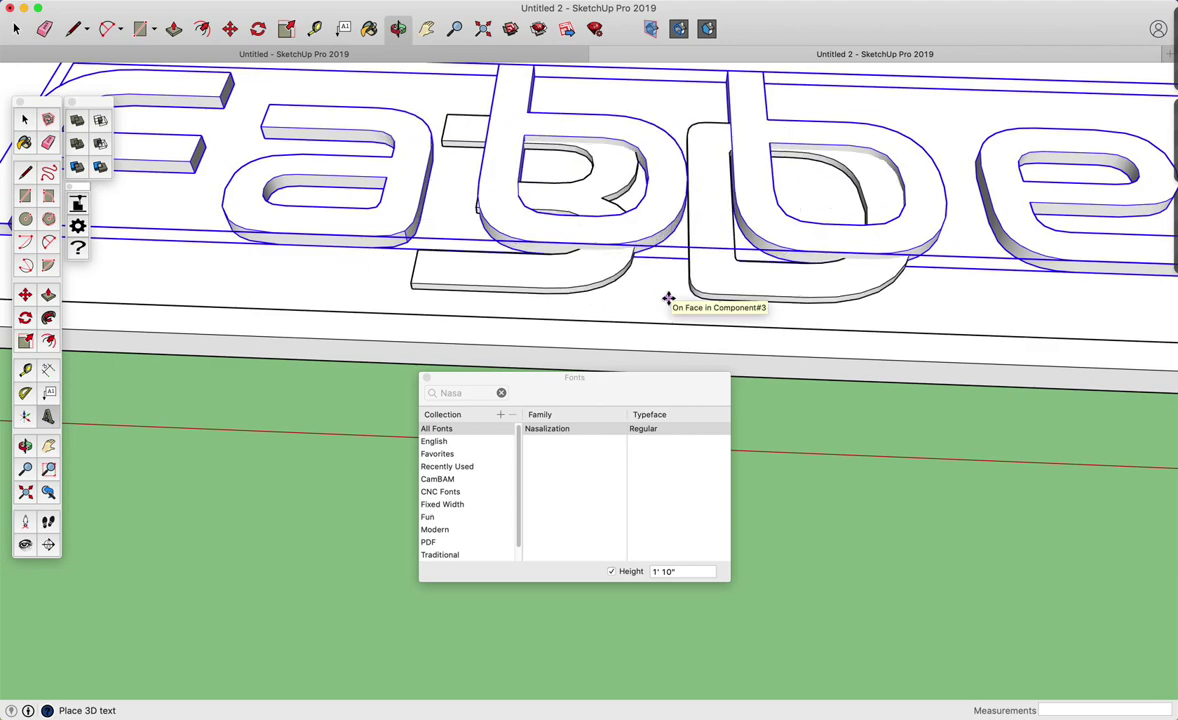
left_click(684, 308)
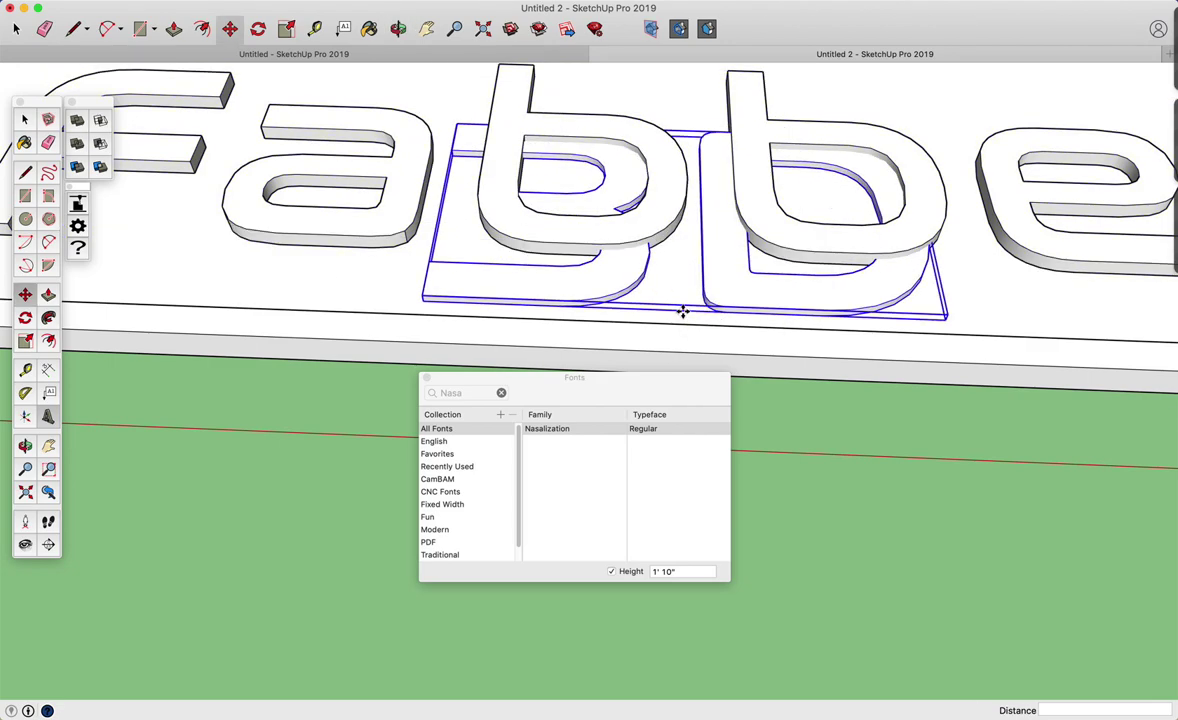
scroll(426, 376, "down", 5)
middle_click_drag(426, 376, 557, 281)
key("space")
- Move the Fabber text about 3 3/16" toward the plate's upper edge
left_click(557, 281)
scroll(570, 262, "up", 3)
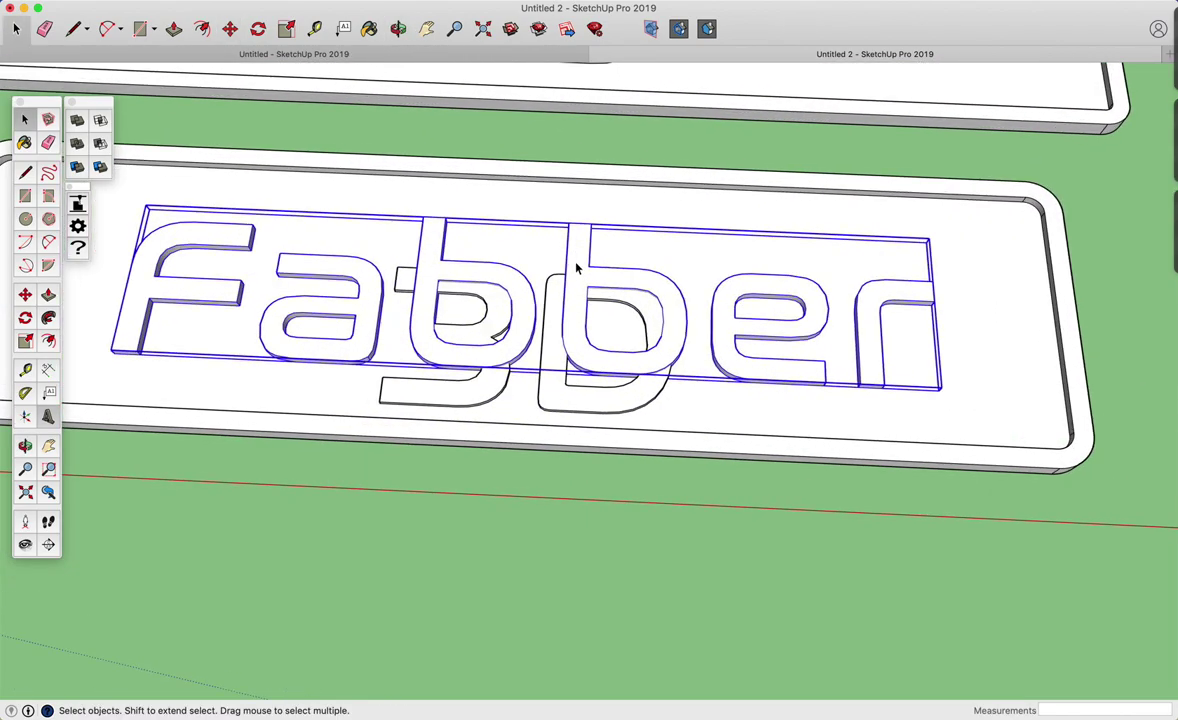
key("m")
left_click(999, 376)
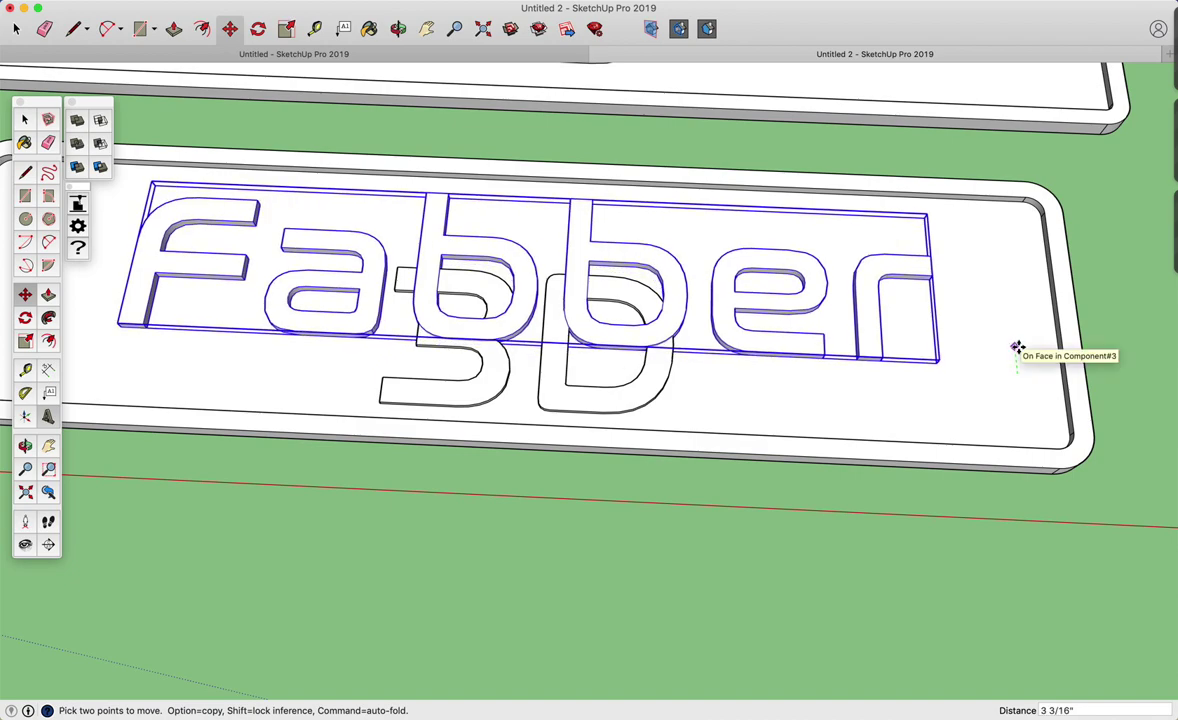
left_click(1019, 347)
key("space")
- Move the "3D" lettering about 1 5/16" toward the F end of the plate
left_click(578, 400)
middle_click_drag(578, 400, 576, 340, "shift")
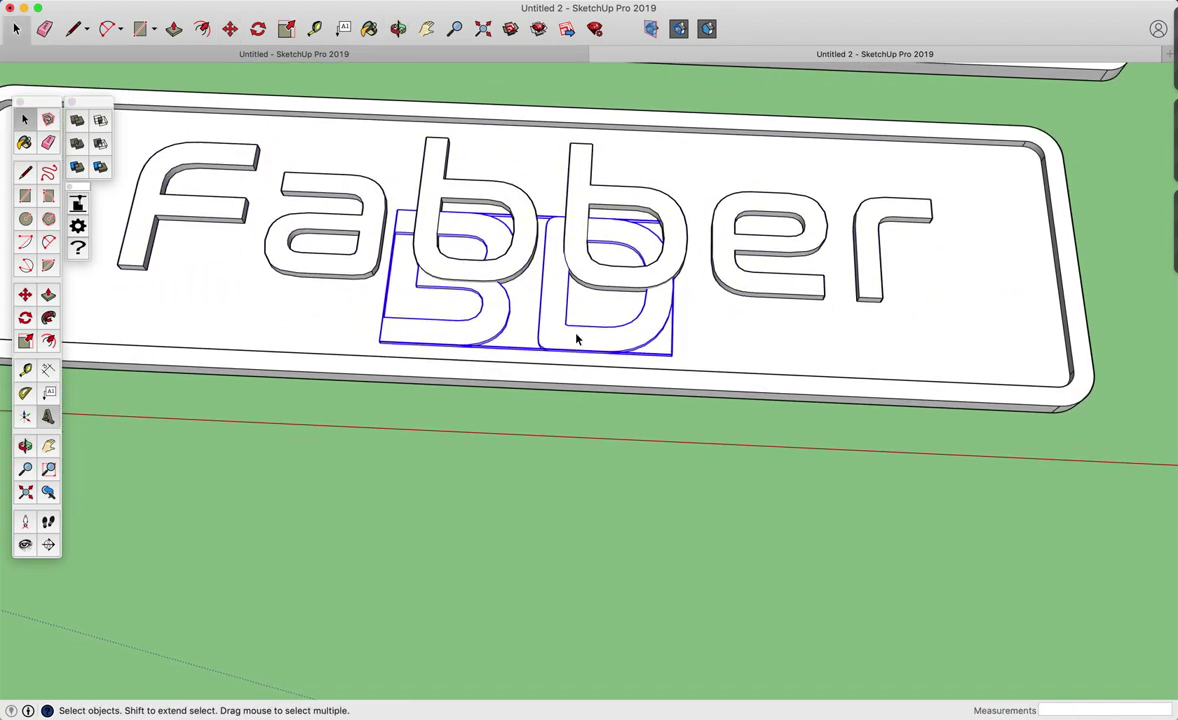
key("m")
left_click(692, 350)
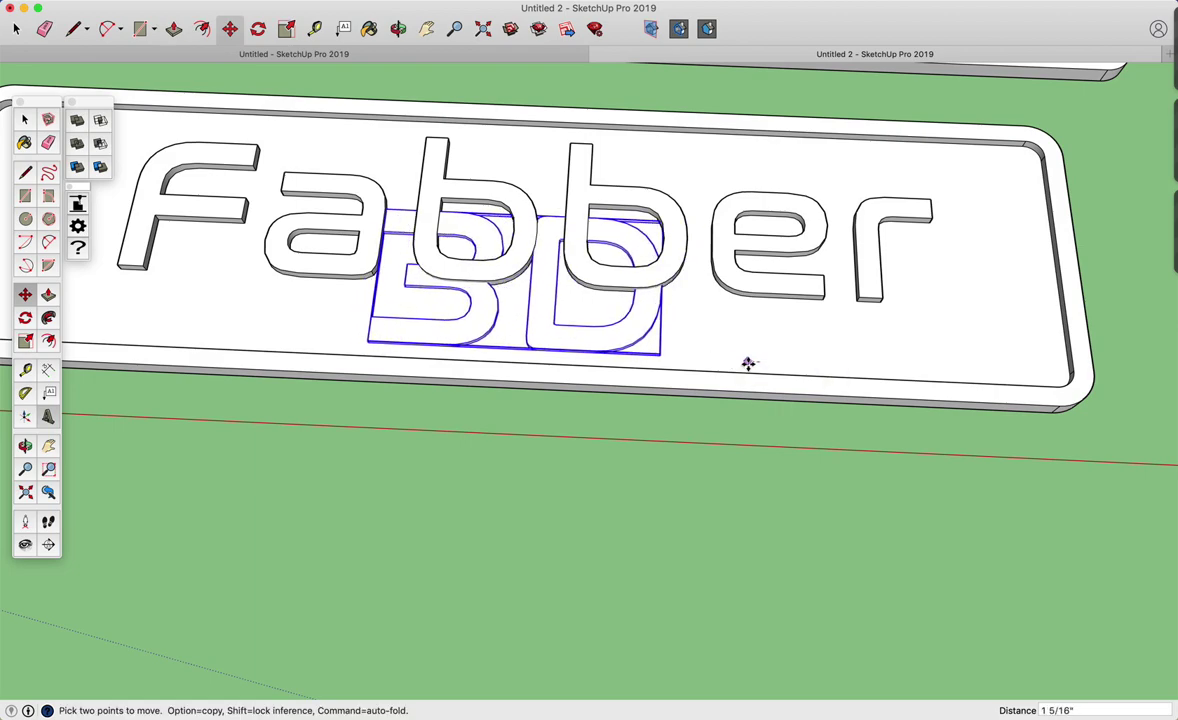
key("space")
- Paint the "3D" lettering blue using the Colors material collection
middle_click_drag(705, 308, 802, 350)
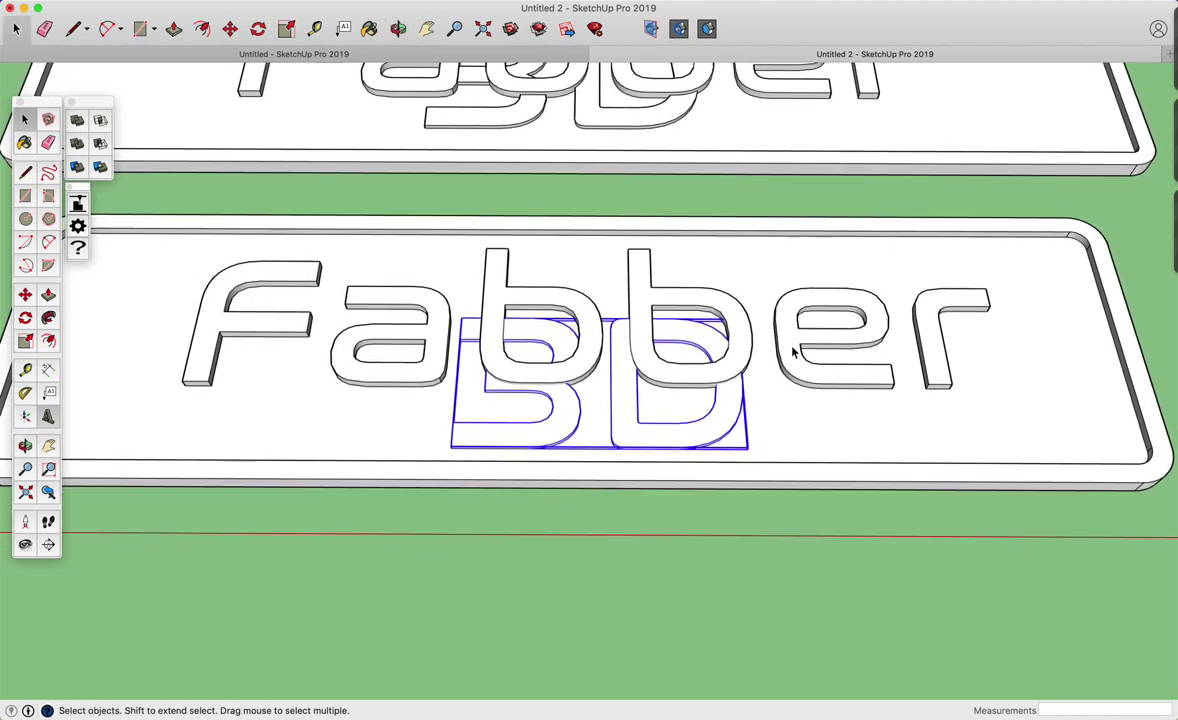
key("b")
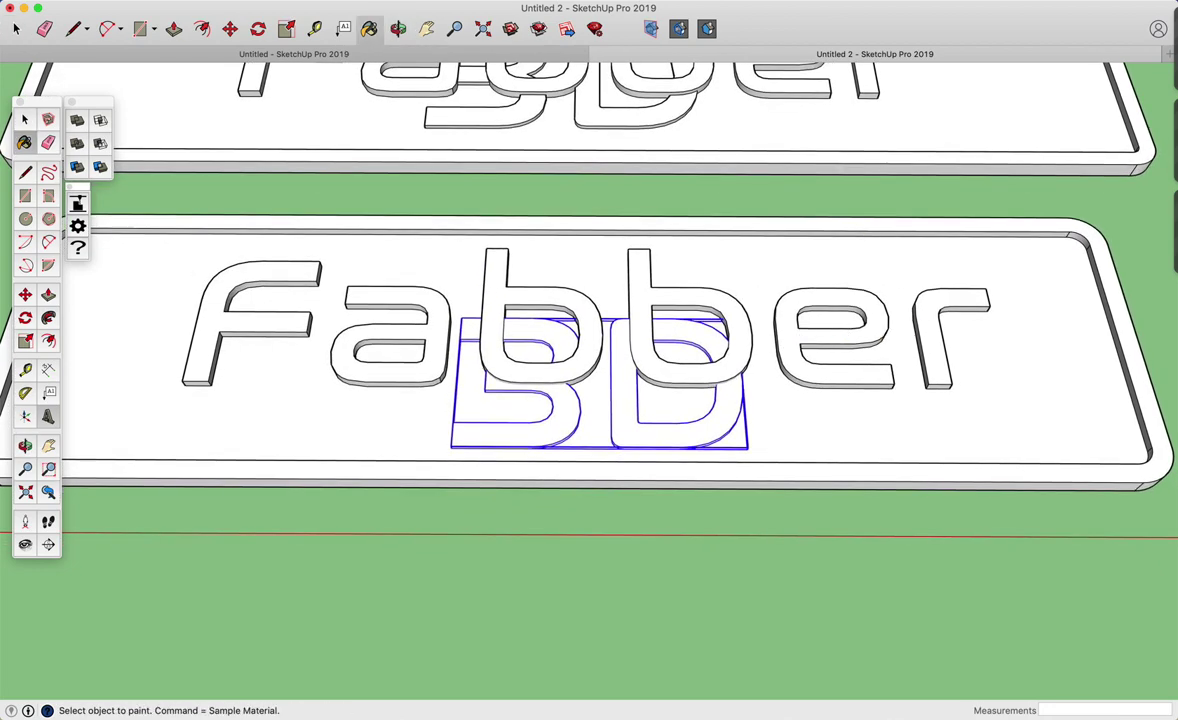
left_click_drag(1078, 158, 1012, 135)
left_click(888, 176)
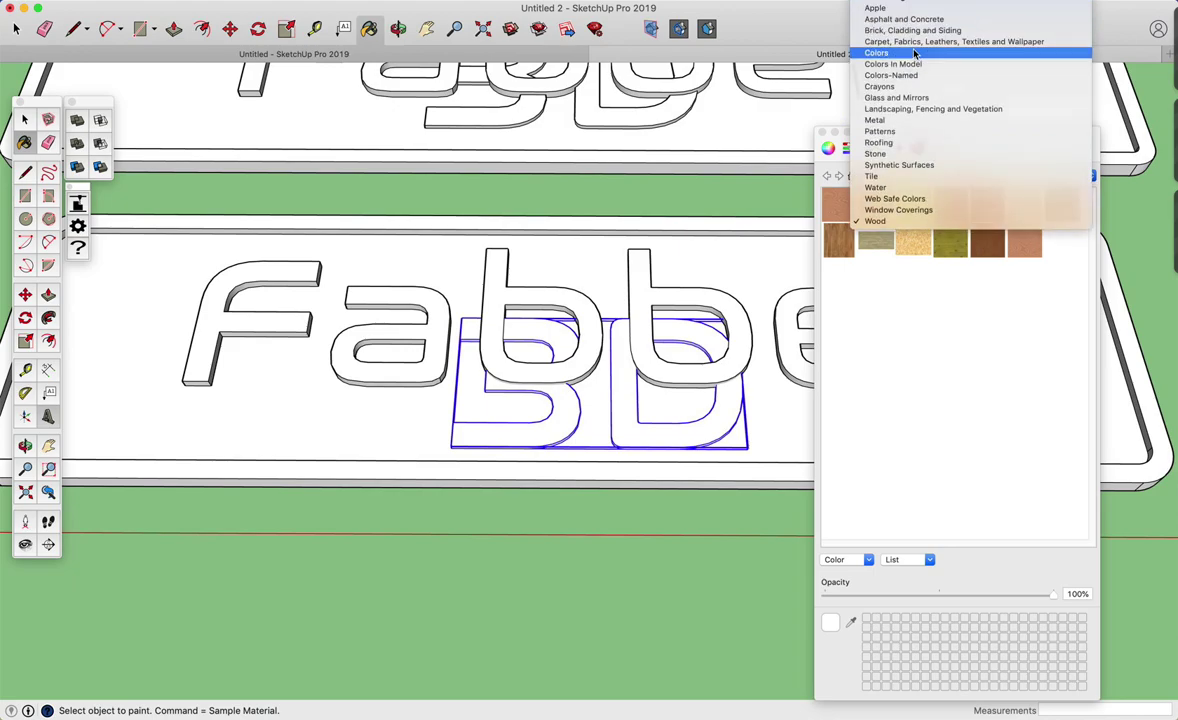
left_click(914, 54)
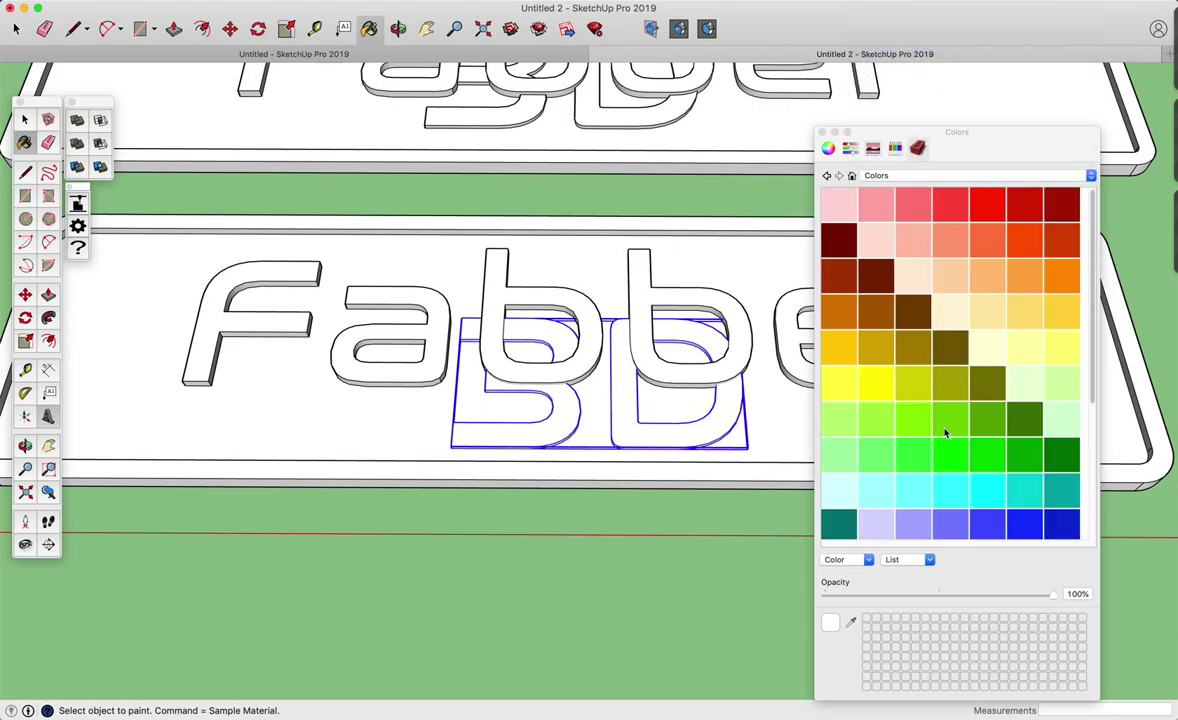
left_click(1025, 524)
left_click(728, 426)
- Paint the Fabber text bright red from the Colors collection
left_click(958, 205)
left_click(972, 205)
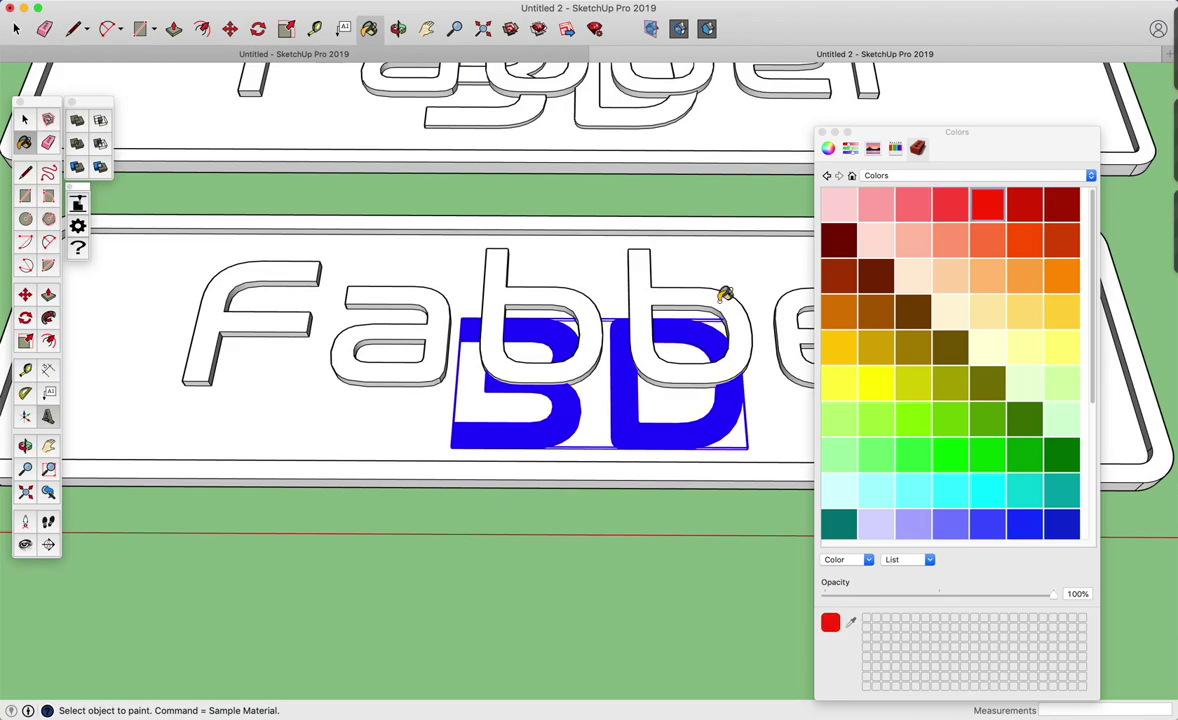
left_click(582, 312)
key("space")
middle_click_drag(628, 367, 520, 295)
- Undo the blue and red paint on the lettering and deselect everything
key("super+z")
key("b")
key("super+z")
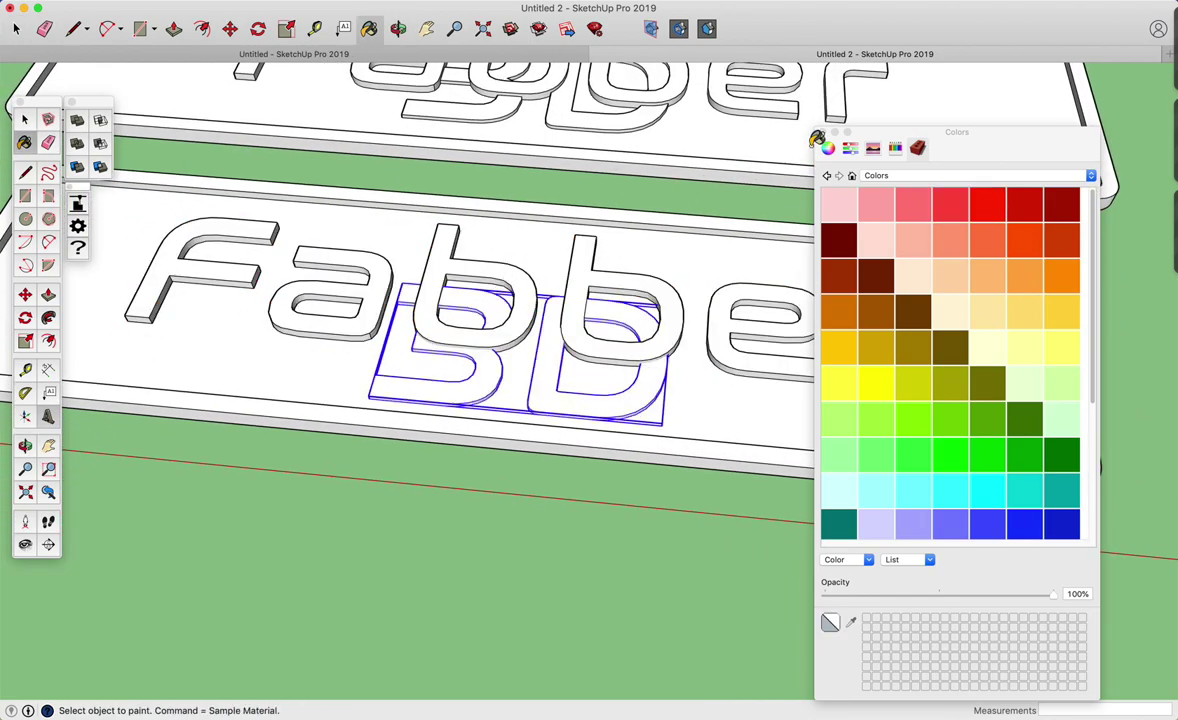
key("space")
left_click(527, 524)
scroll(527, 524, "down", 3)
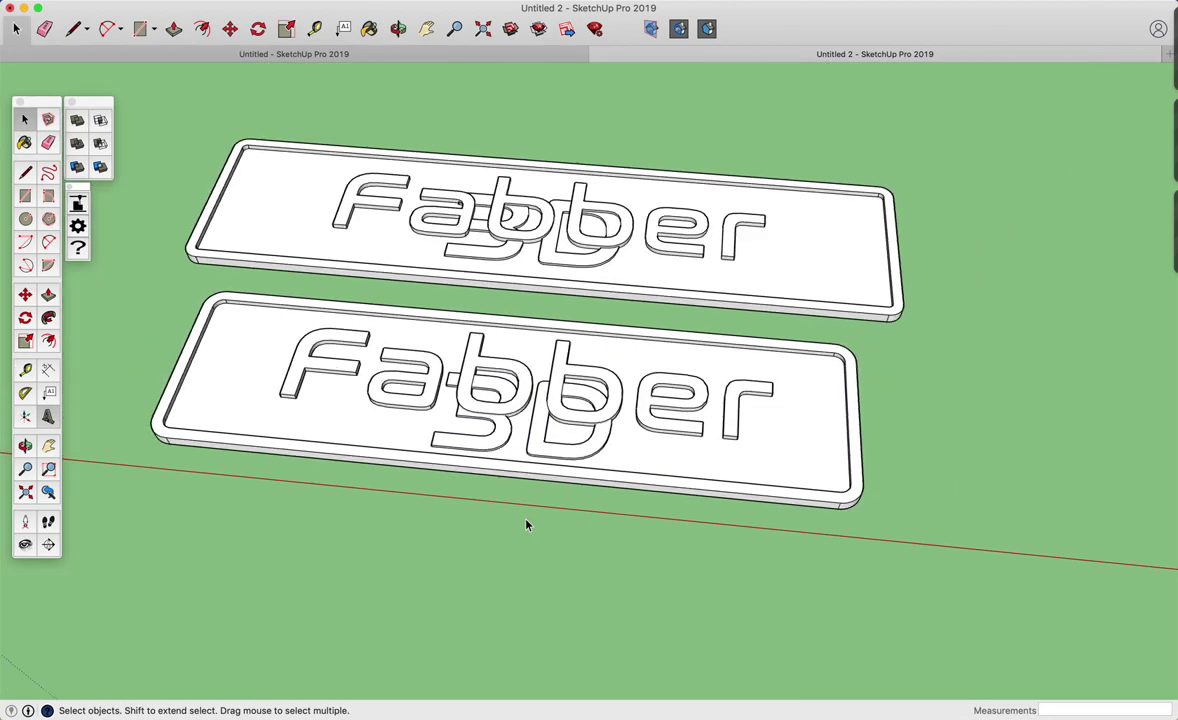
scroll(601, 510, "up", 1)
scroll(532, 427, "up", 5)
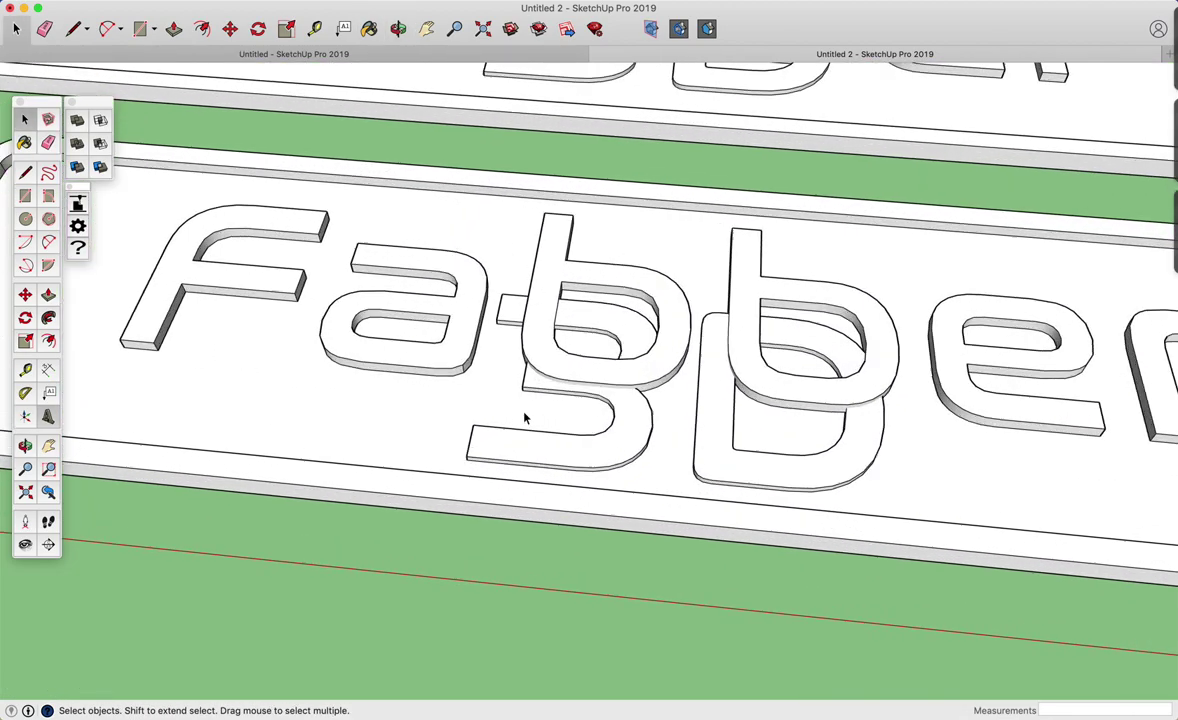
scroll(526, 415, "down", 6)
scroll(524, 418, "up", 2)
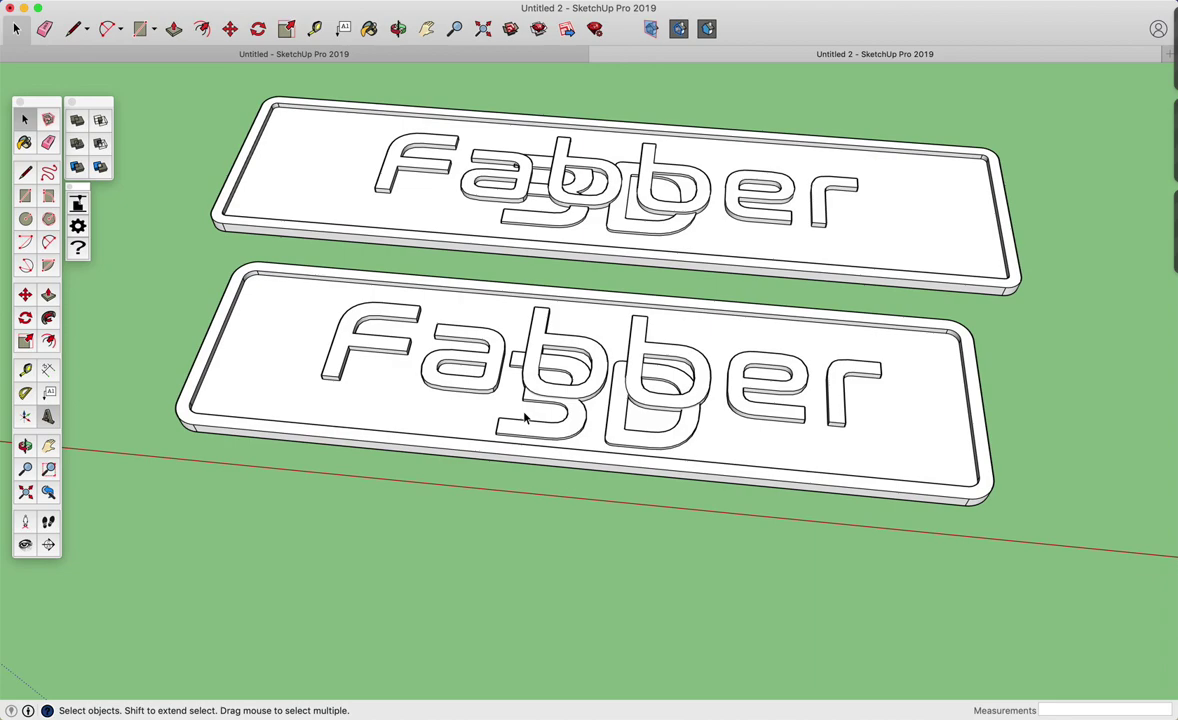
middle_click_drag(526, 415, 585, 368)
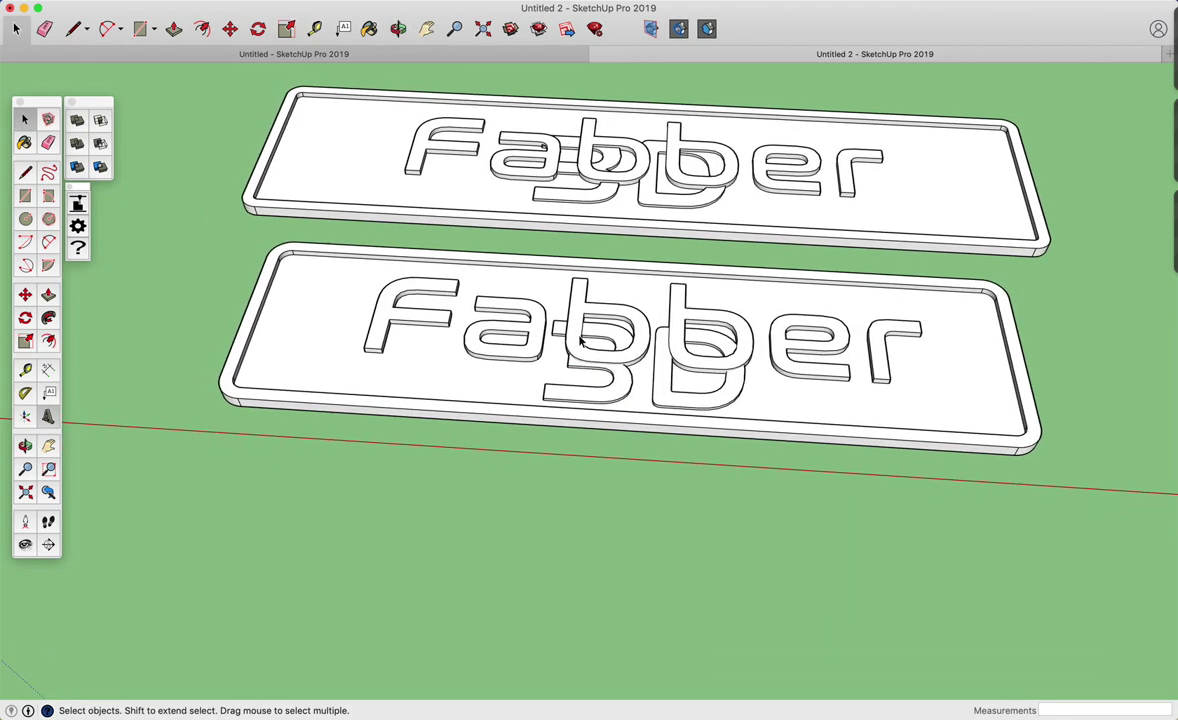
- Combine the front sign's plate, "Fabber" text and "3D" text into one solid with the Outer Shell tool
left_click(636, 378)
left_click(427, 407)
left_click(408, 315)
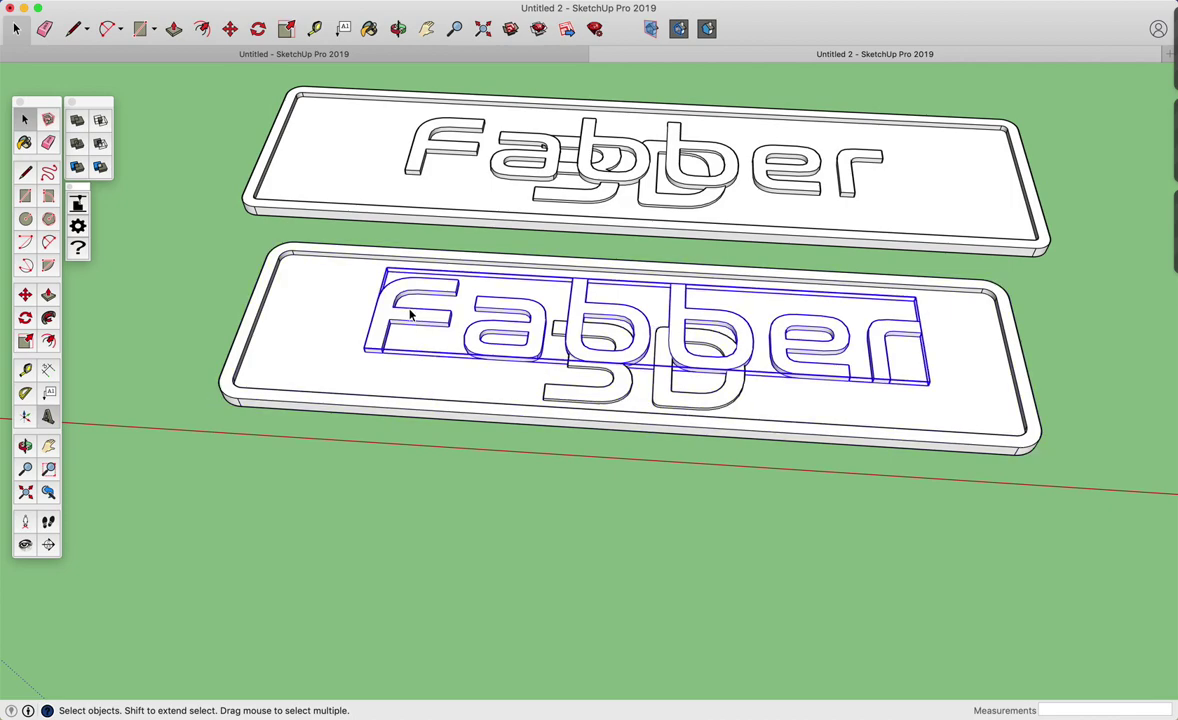
left_click_drag(875, 500, 486, 292)
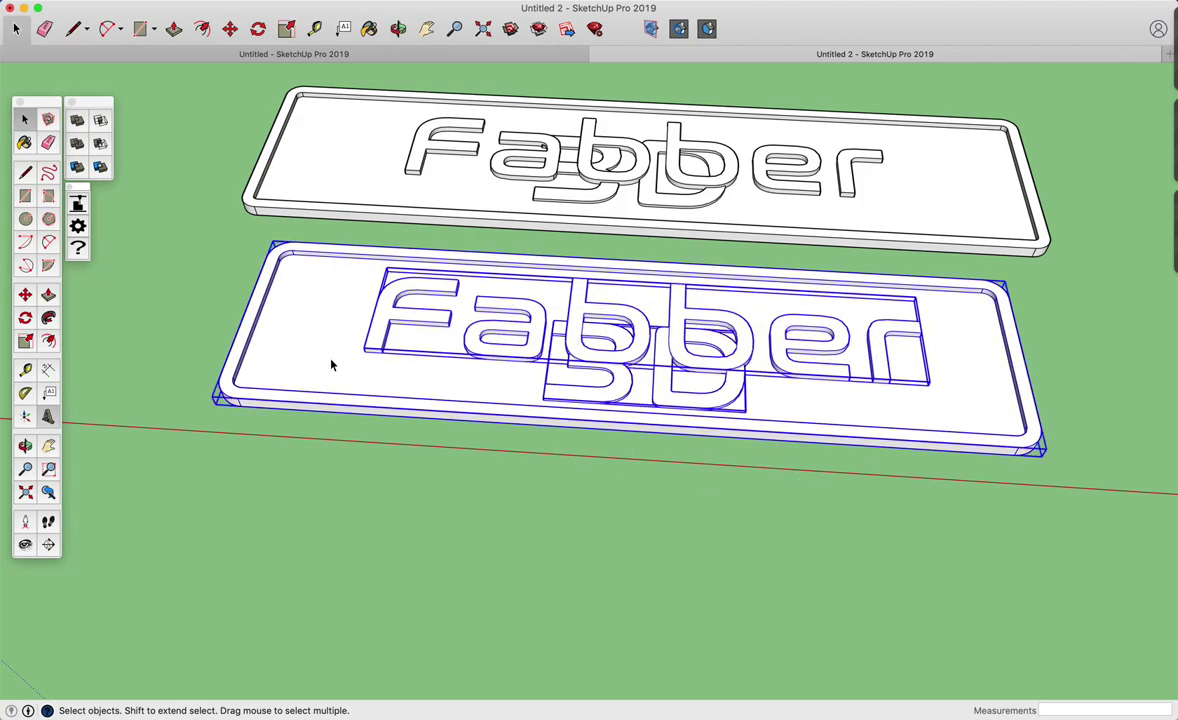
middle_click_drag(452, 343, 466, 320)
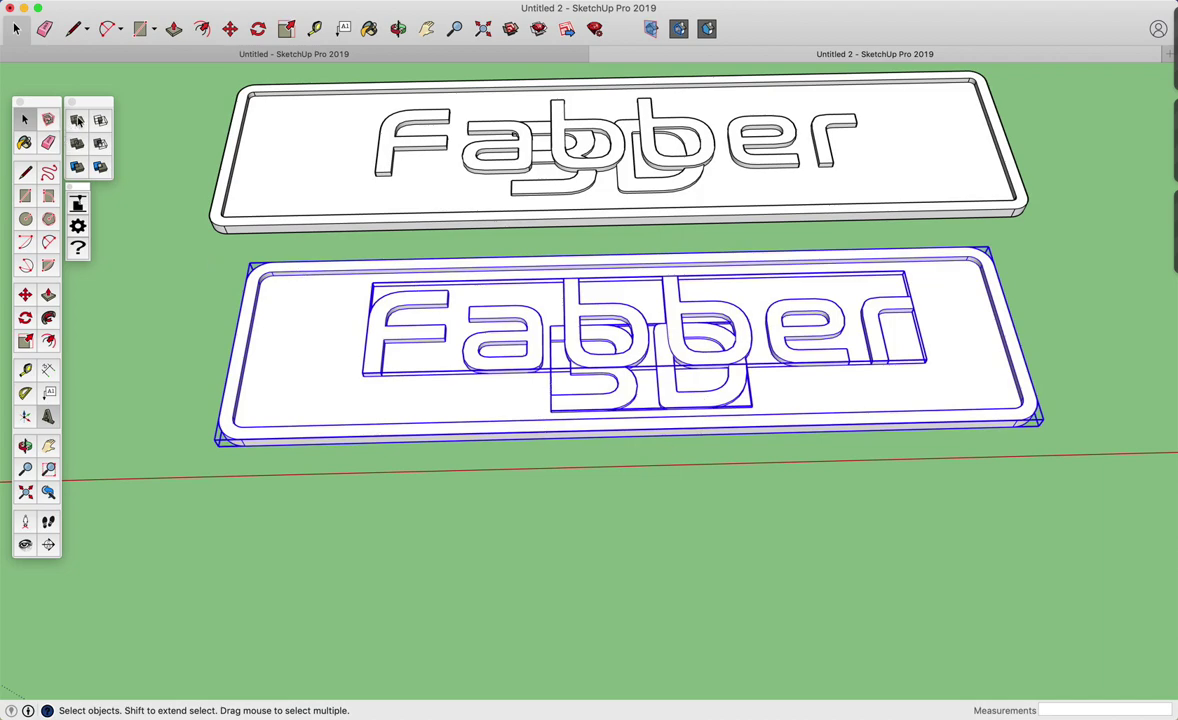
left_click(79, 122)
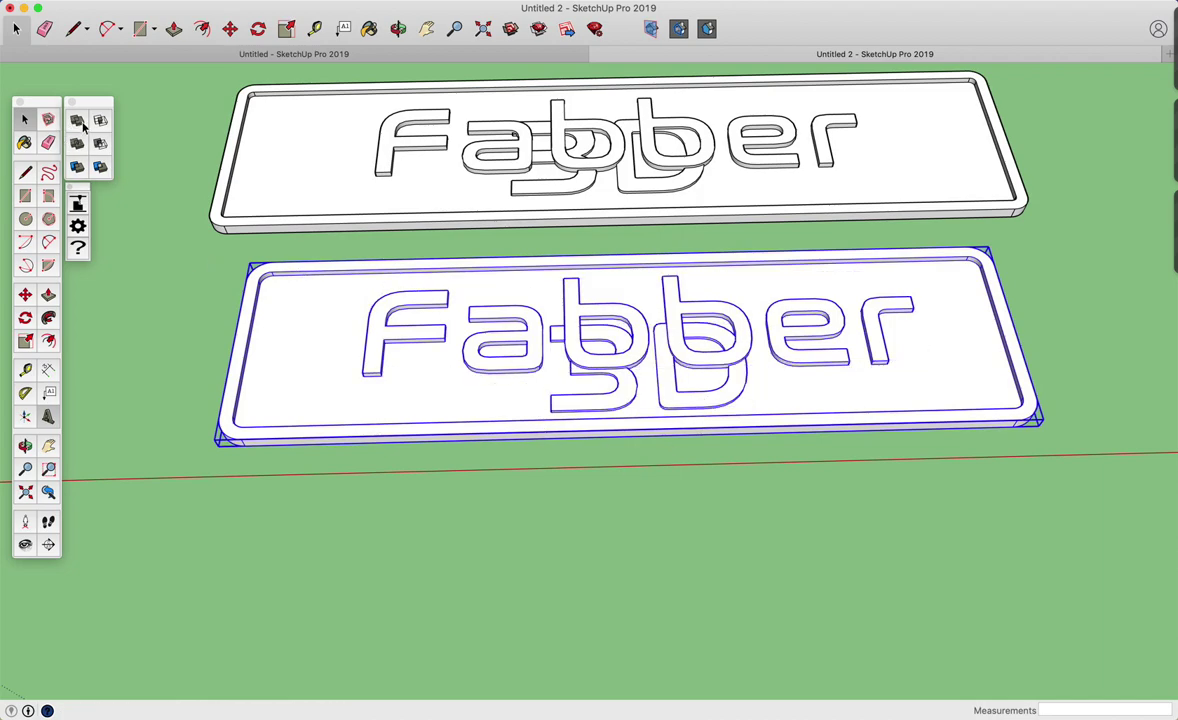
left_click(78, 121)
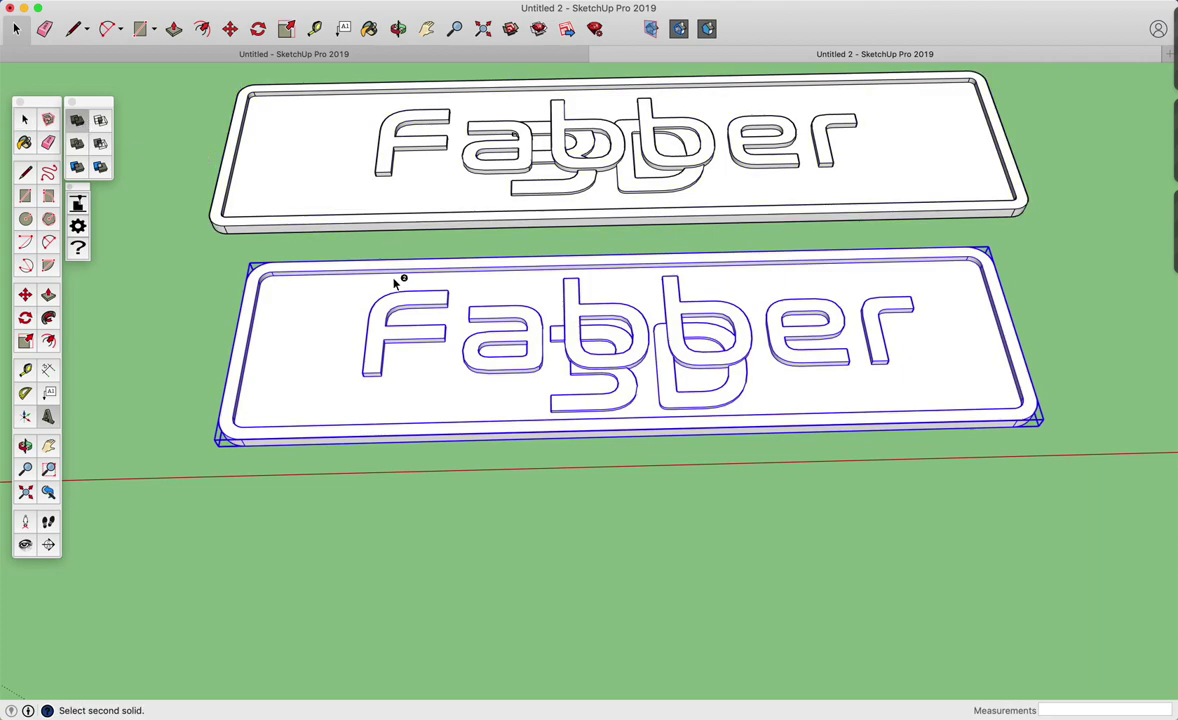
left_click(416, 366)
key("space")
- Examine the merged front sign from several angles, checking that plate and lettering select as one object
middle_click_drag(450, 388, 440, 330)
middle_click_drag(611, 380, 644, 376)
scroll(781, 448, "up", 5)
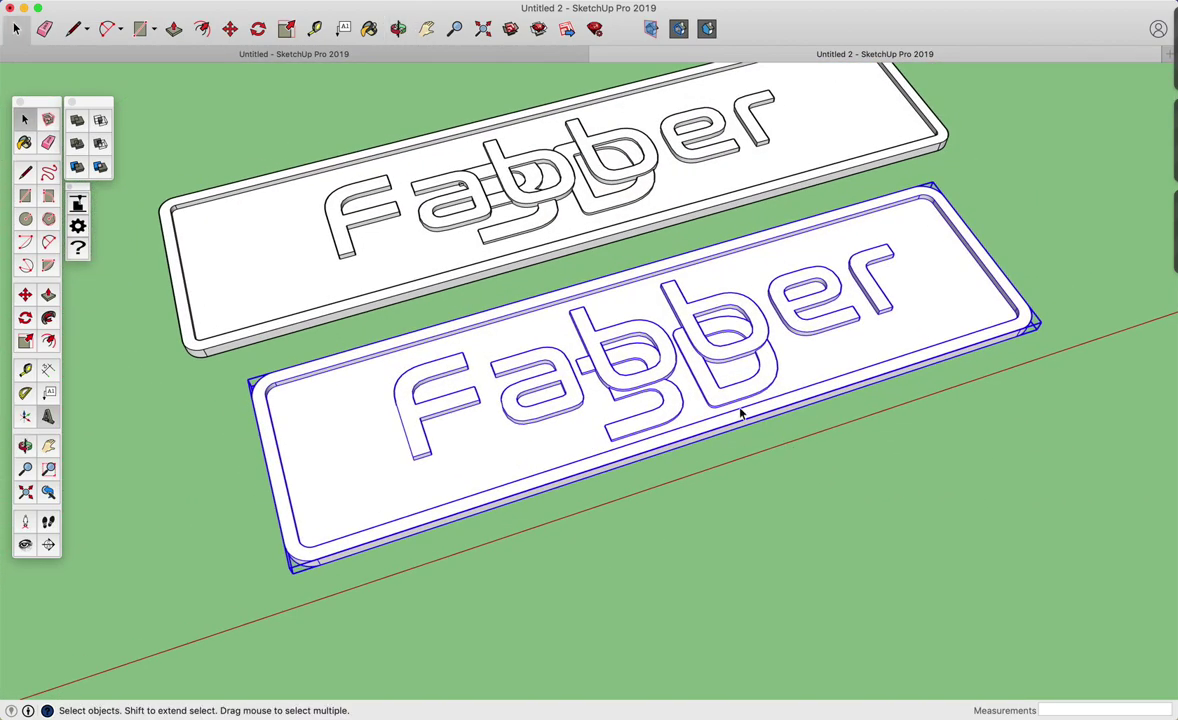
double_click(528, 312)
triple_click(546, 312)
mouse_move(747, 488)
middle_mouse_down()
mouse_move(389, 266)
mouse_move(534, 519)
mouse_move(705, 482)
mouse_move(631, 263)
middle_mouse_up()
left_click(505, 468)
left_click(534, 519)
left_click(628, 285)
left_click(644, 468)
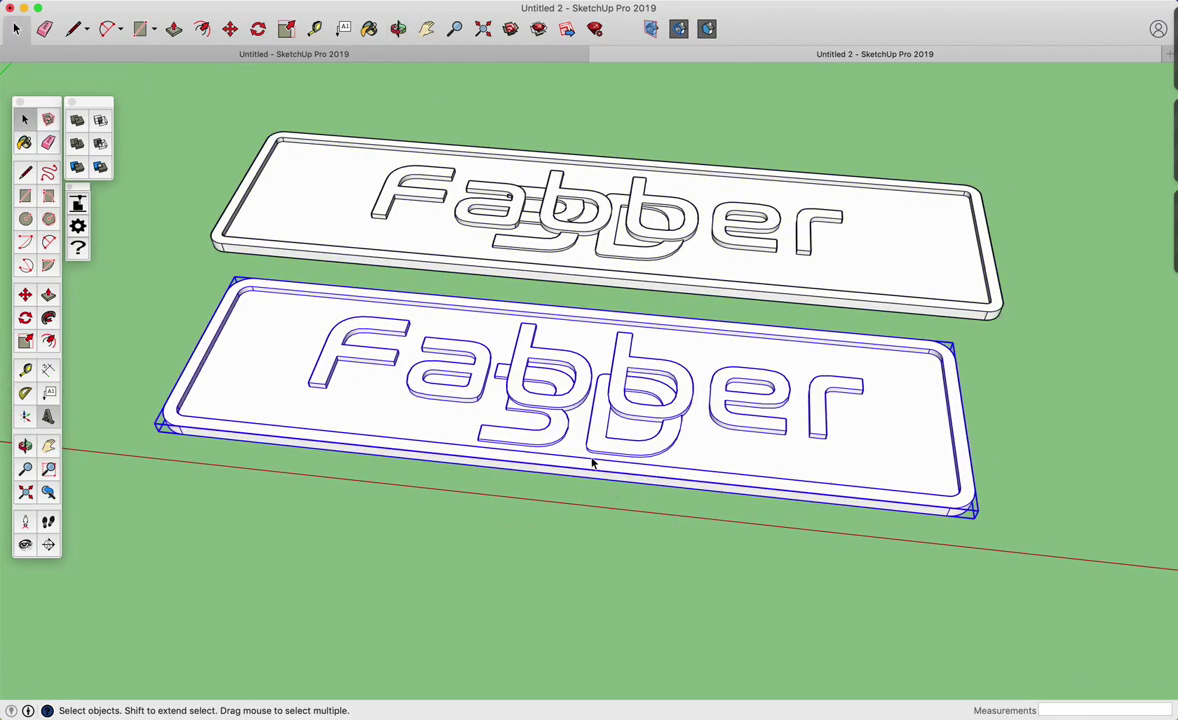
key("m")
left_click(570, 432)
key("space")
middle_click_drag(697, 447, 671, 466)
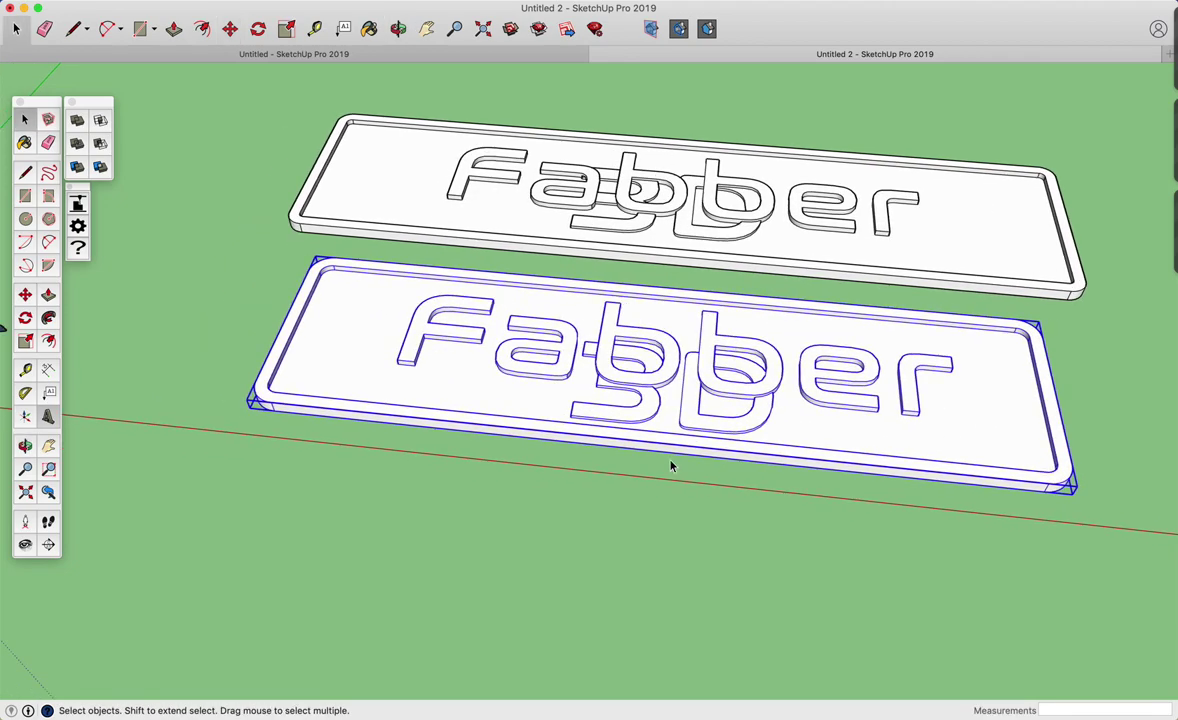
middle_click_drag(447, 316, 503, 361)
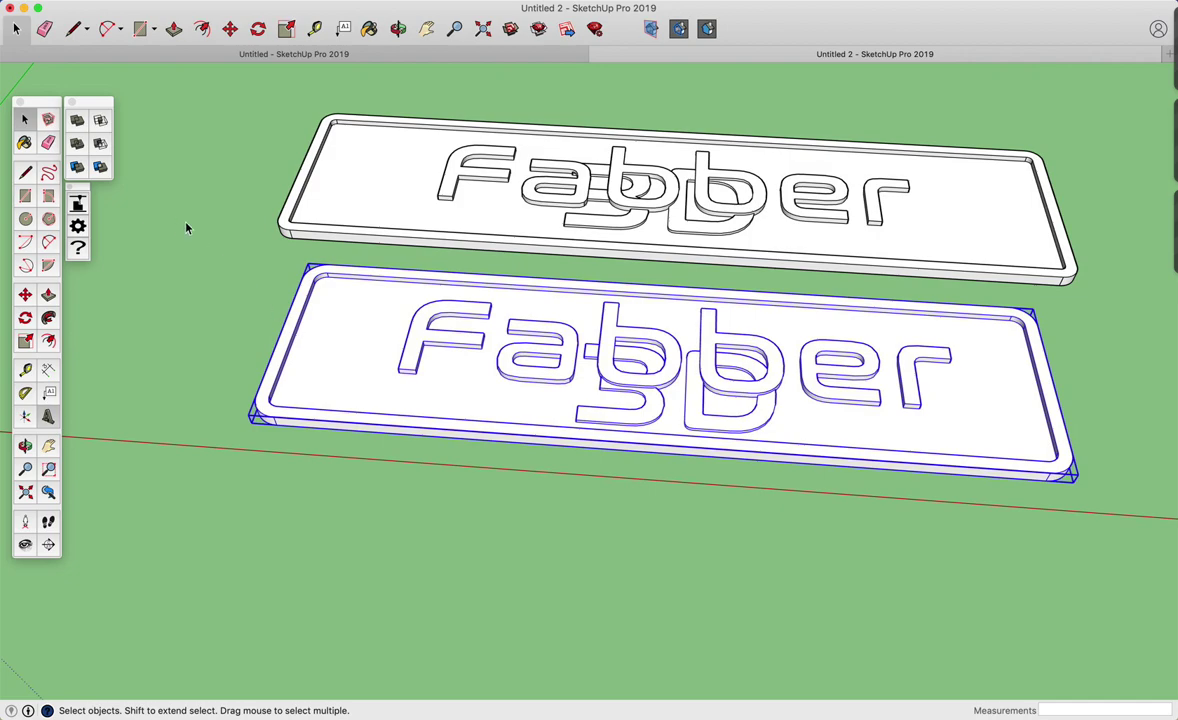
- Turn the merged front sign into a component named "Fabber Sign"
right_click(333, 316)
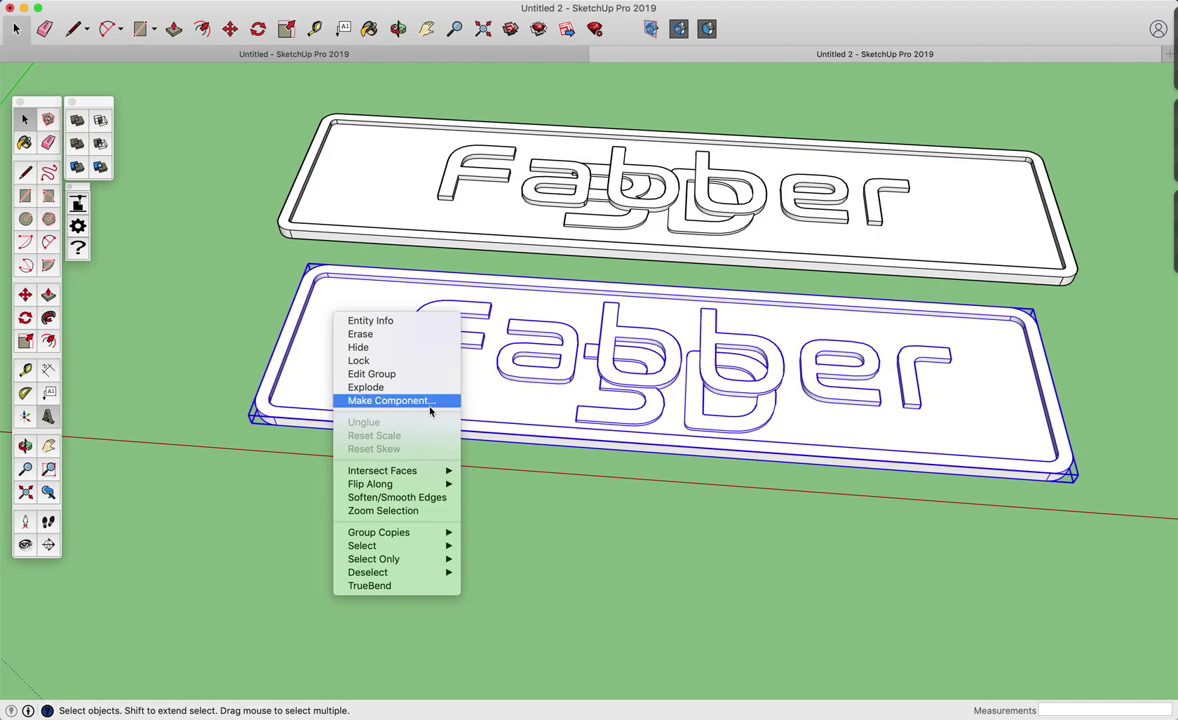
left_click(426, 402)
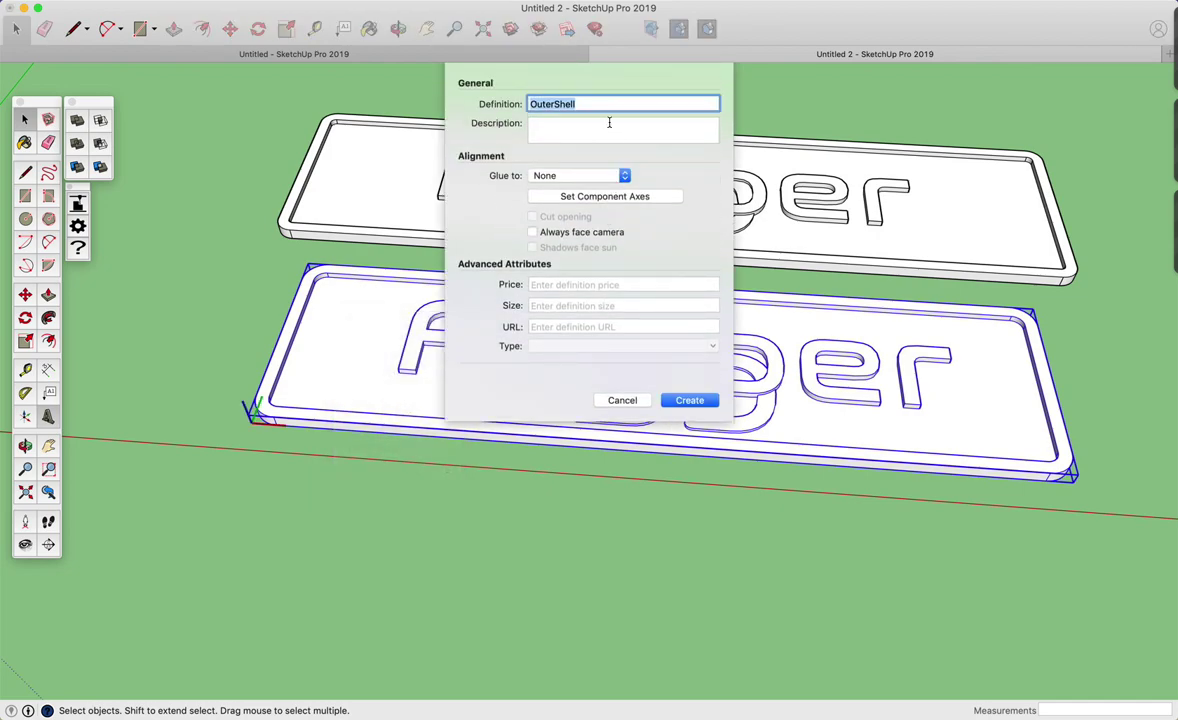
type("Fabber Sign")
left_click(686, 400)
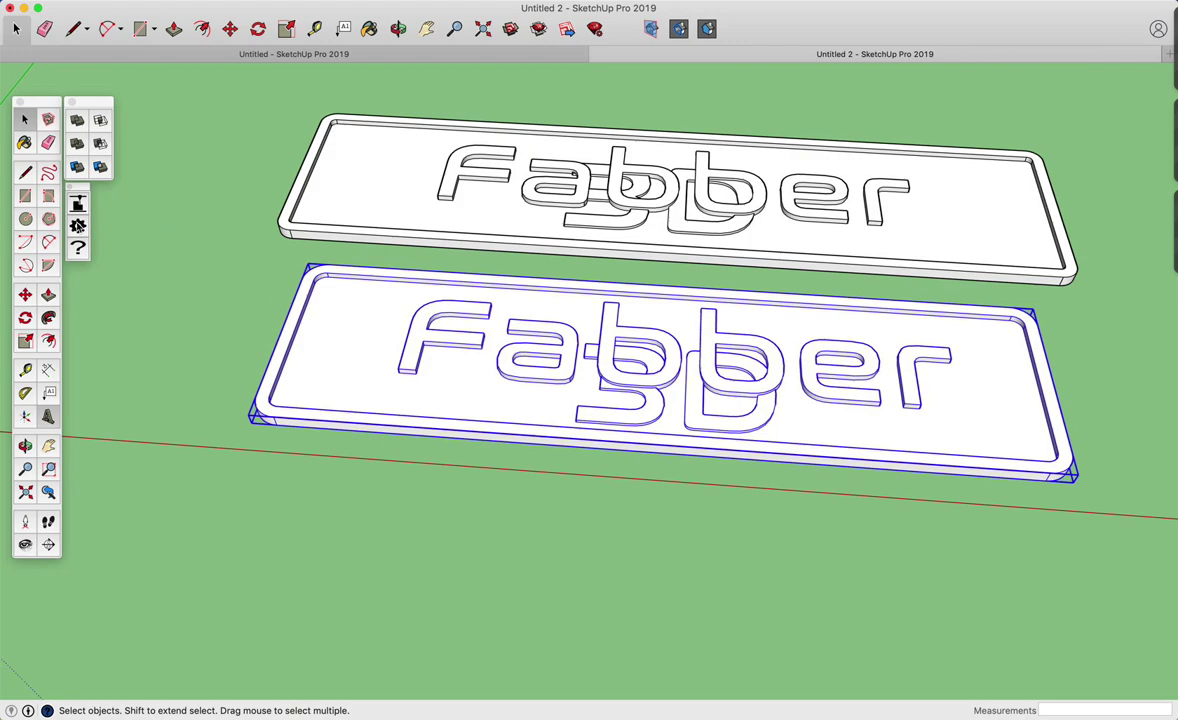
- Export the sign component with the Fabber extension for VCarve with tool size 0.25, saving it as "sign test" on the Desktop
left_click_drag(81, 193, 85, 206)
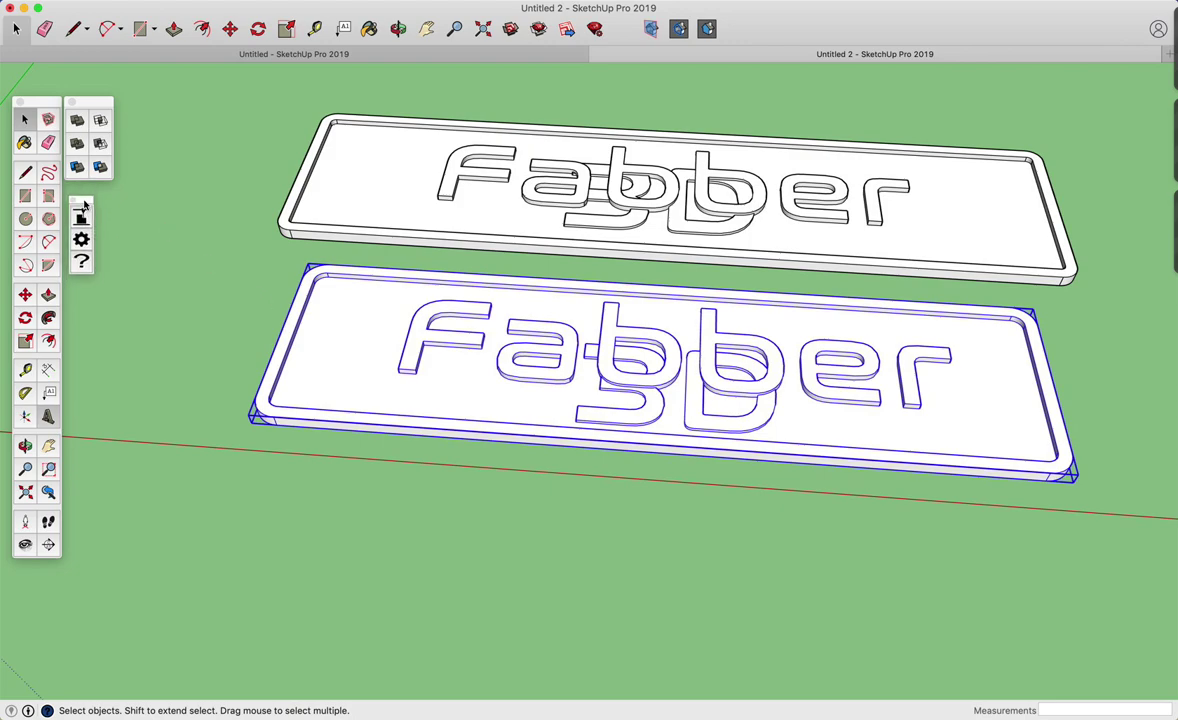
left_click(81, 216)
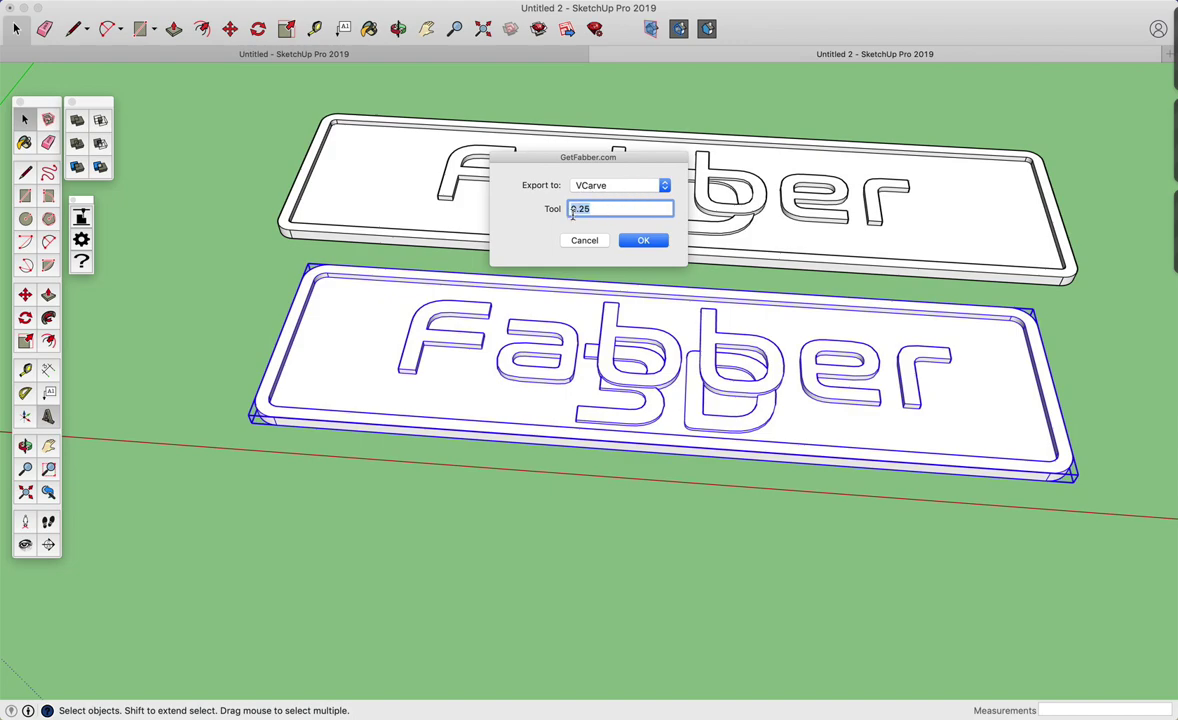
left_click(644, 241)
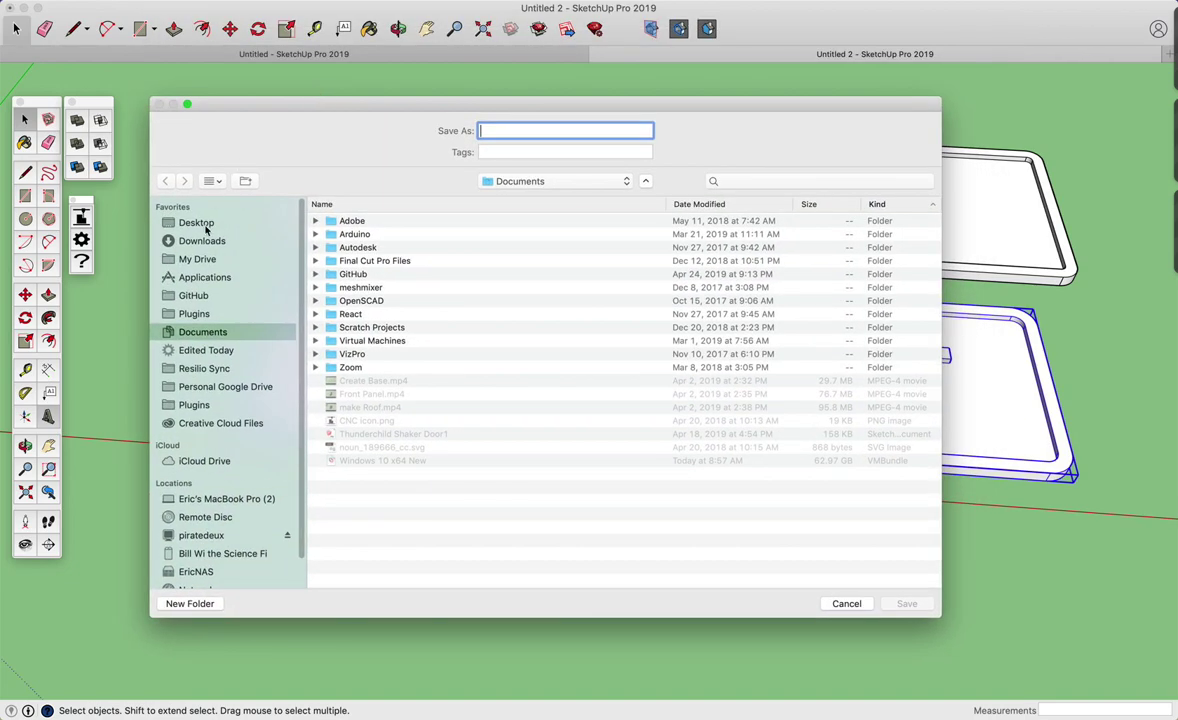
left_click(206, 227)
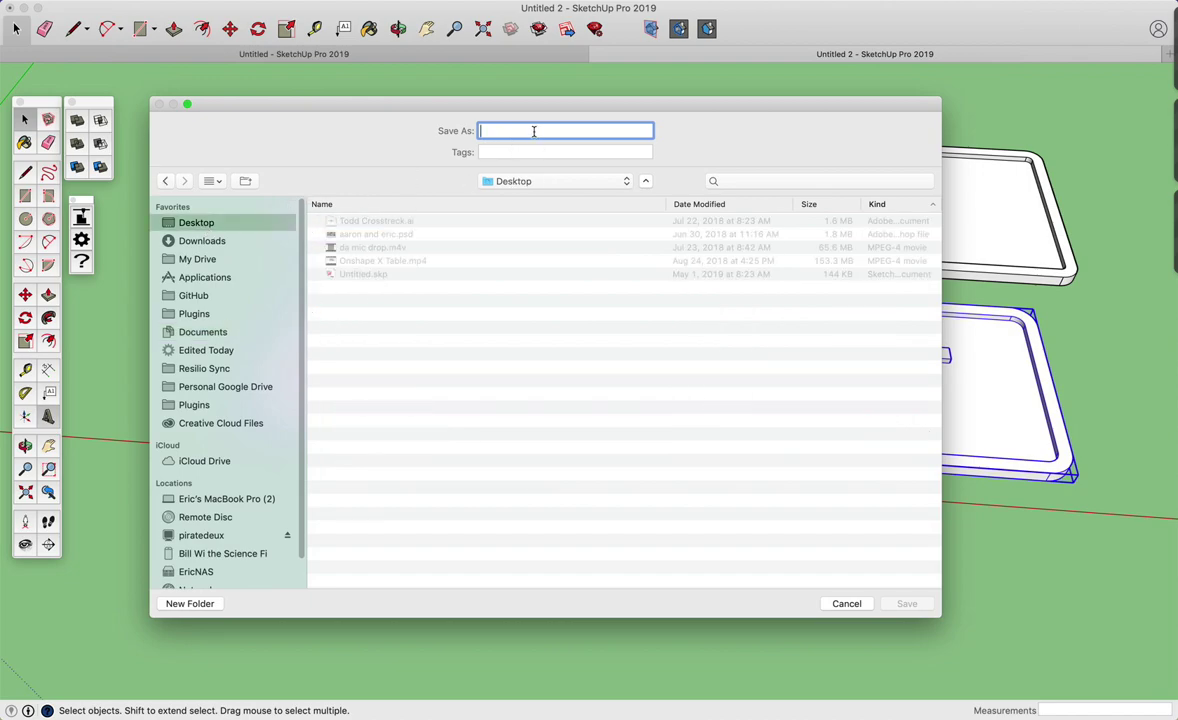
type("sign test")
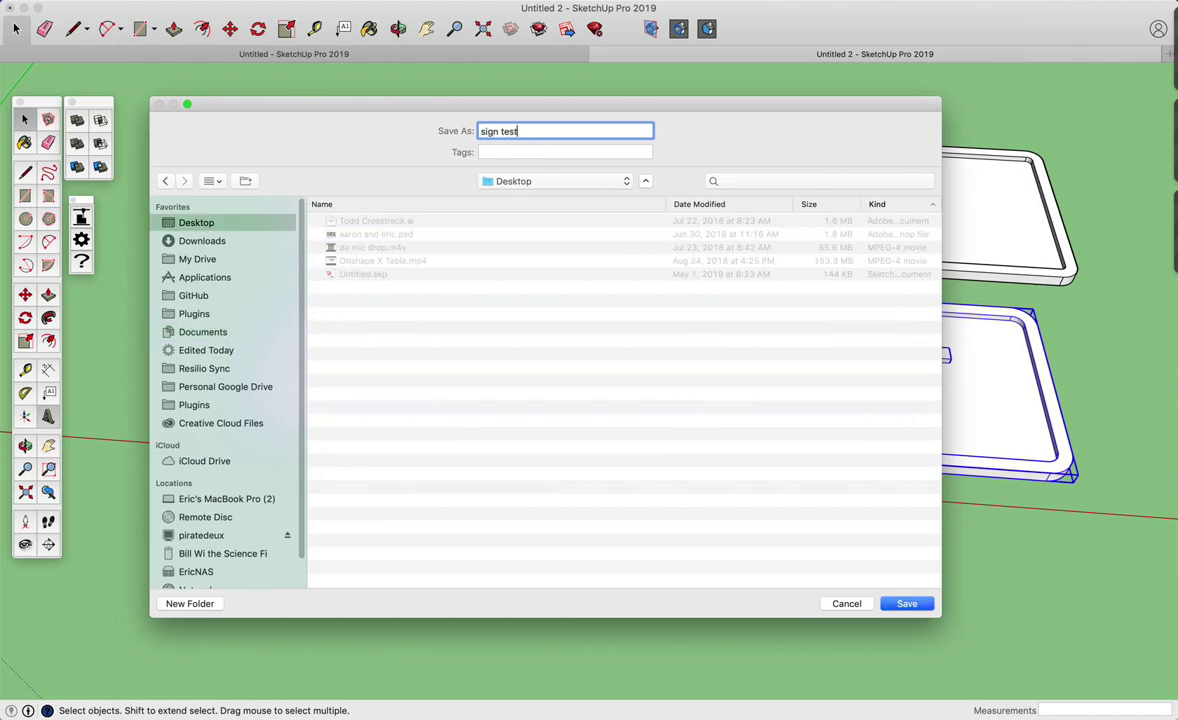
key("Return")
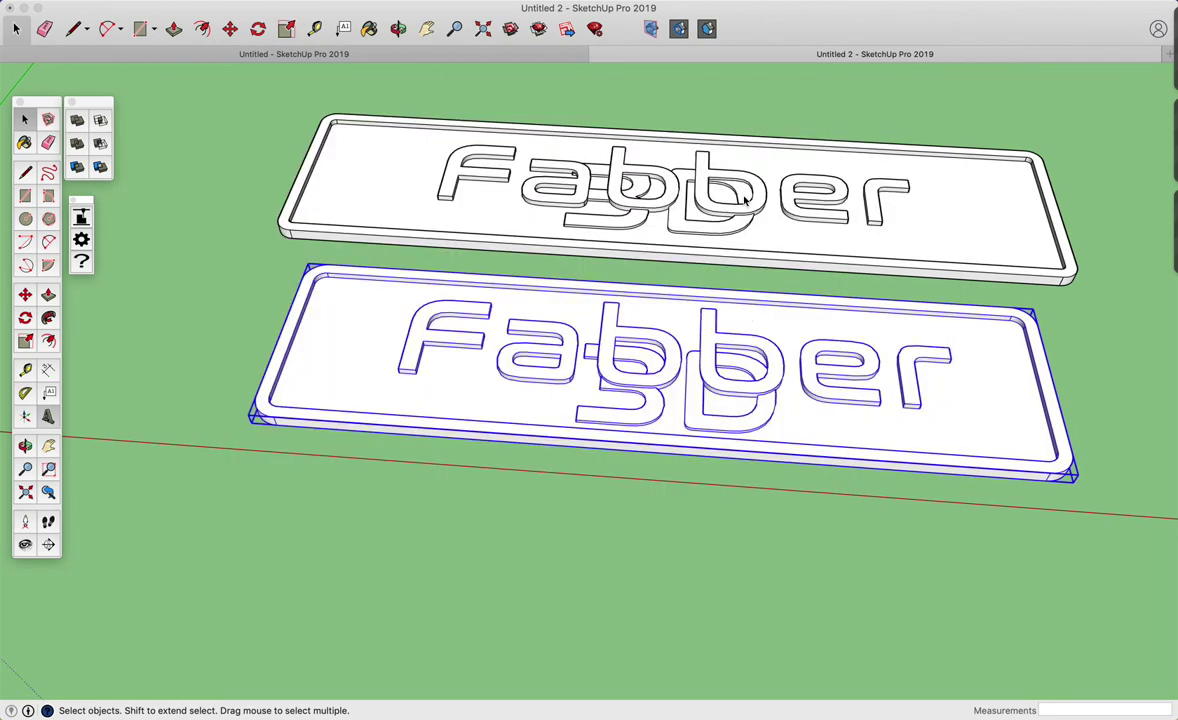
left_click(654, 5)
left_click(660, 57)
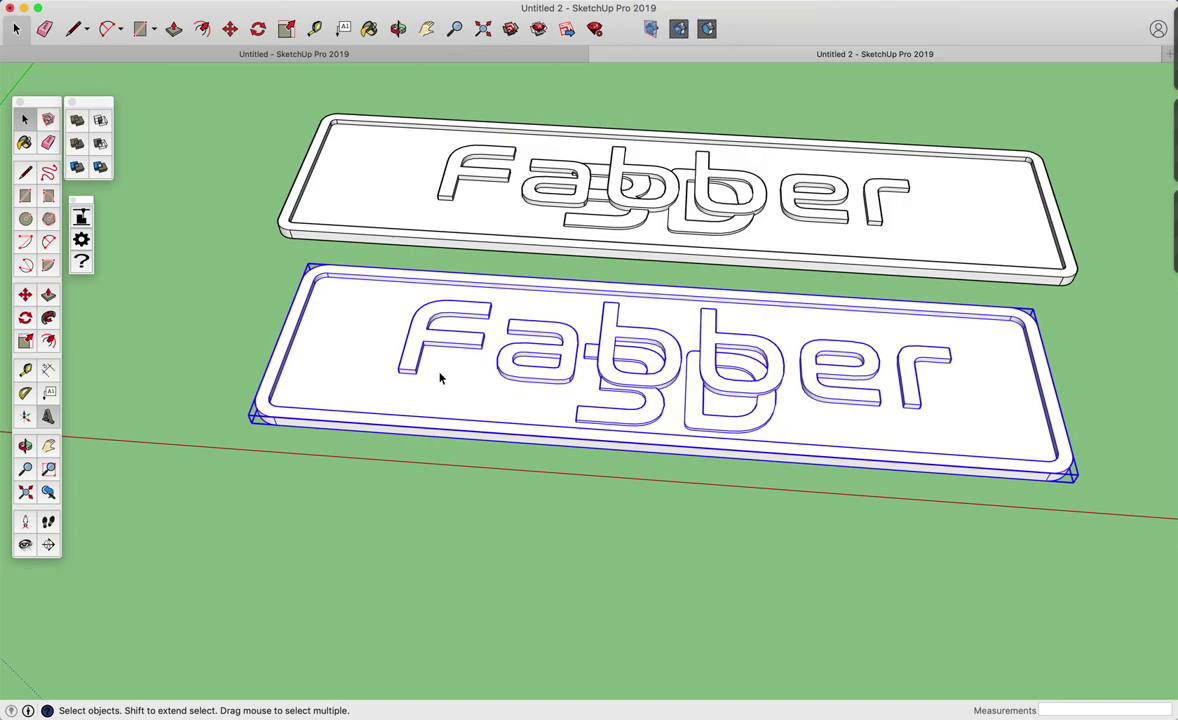
- Switch to the CNC design program in the Windows 10 virtual machine and create the job with a 2-inch material thickness
middle_click_drag(439, 376, 340, 334)
scroll(355, 394, "up", 5)
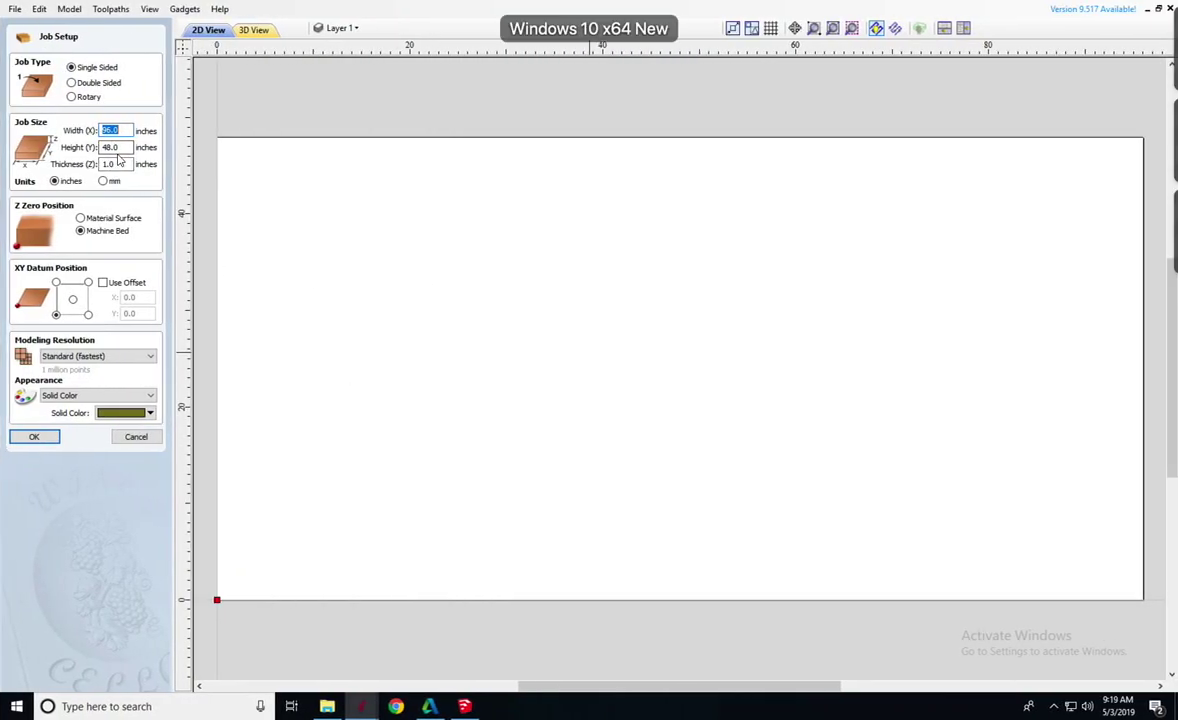
left_click_drag(121, 163, 91, 163)
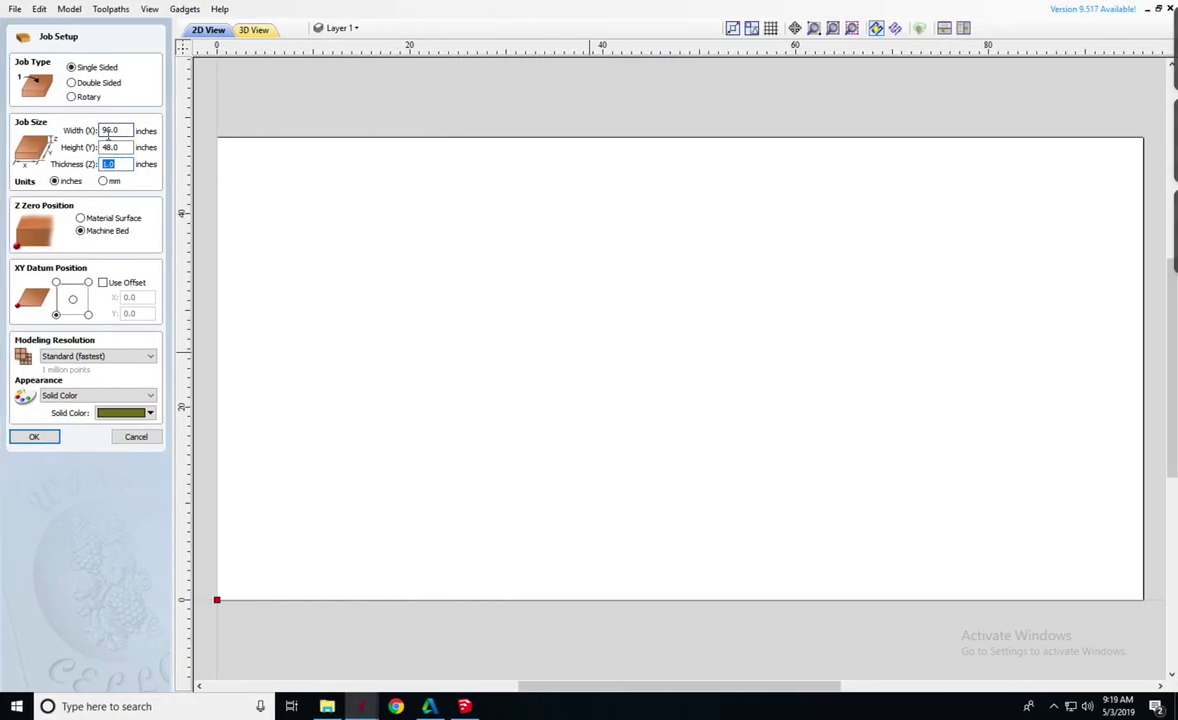
type("2")
left_click_drag(121, 131, 90, 130)
left_click(124, 165)
left_click(34, 436)
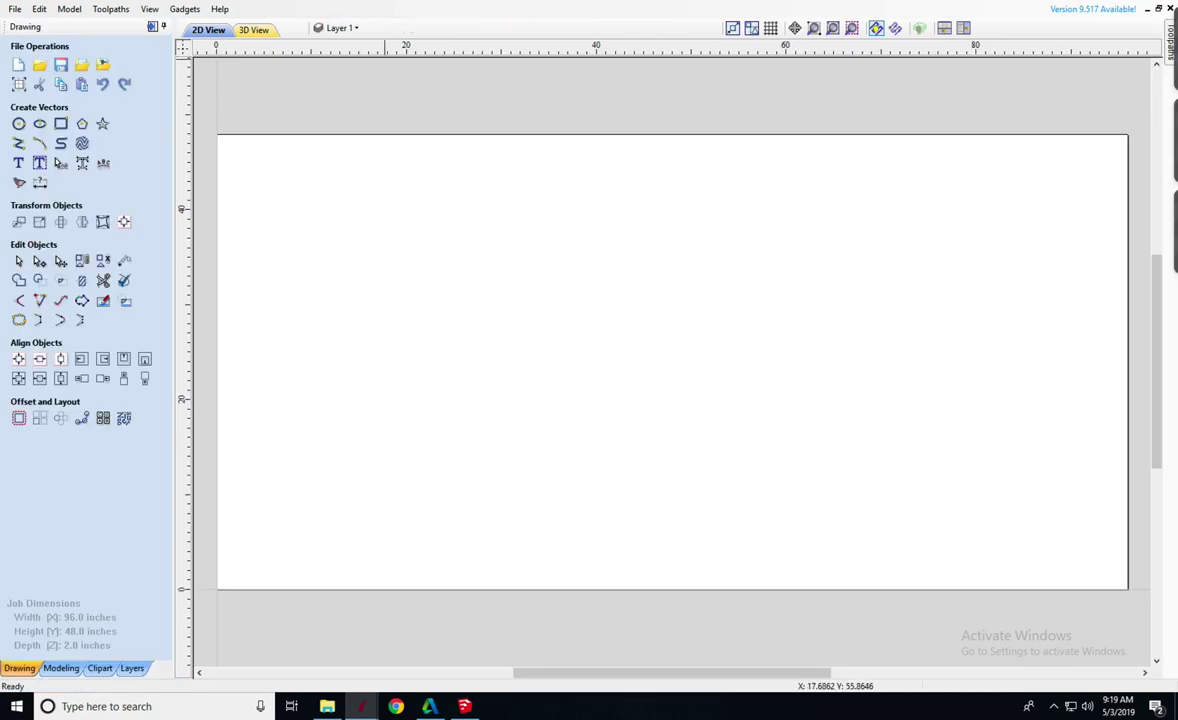
- Import the vectors from "sign test.svg" on the Desktop into the job and deselect them
left_click(15, 9)
mouse_move(45, 167)
left_click(225, 166)
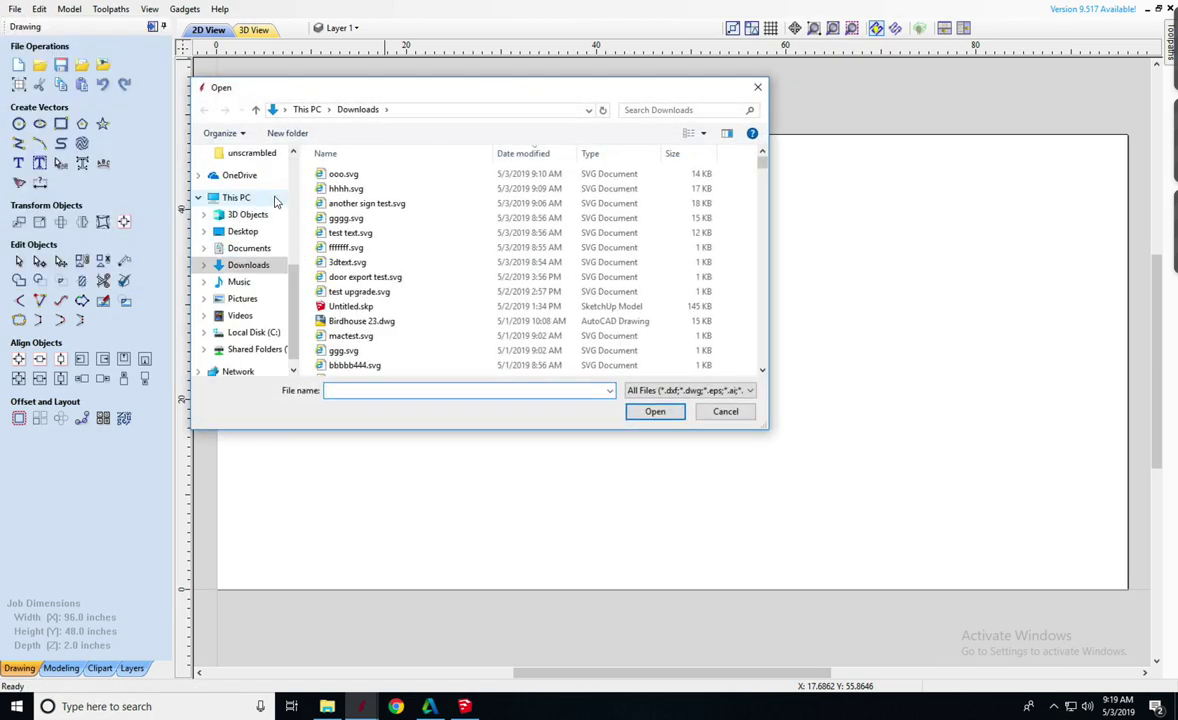
left_click(268, 232)
left_click(350, 174)
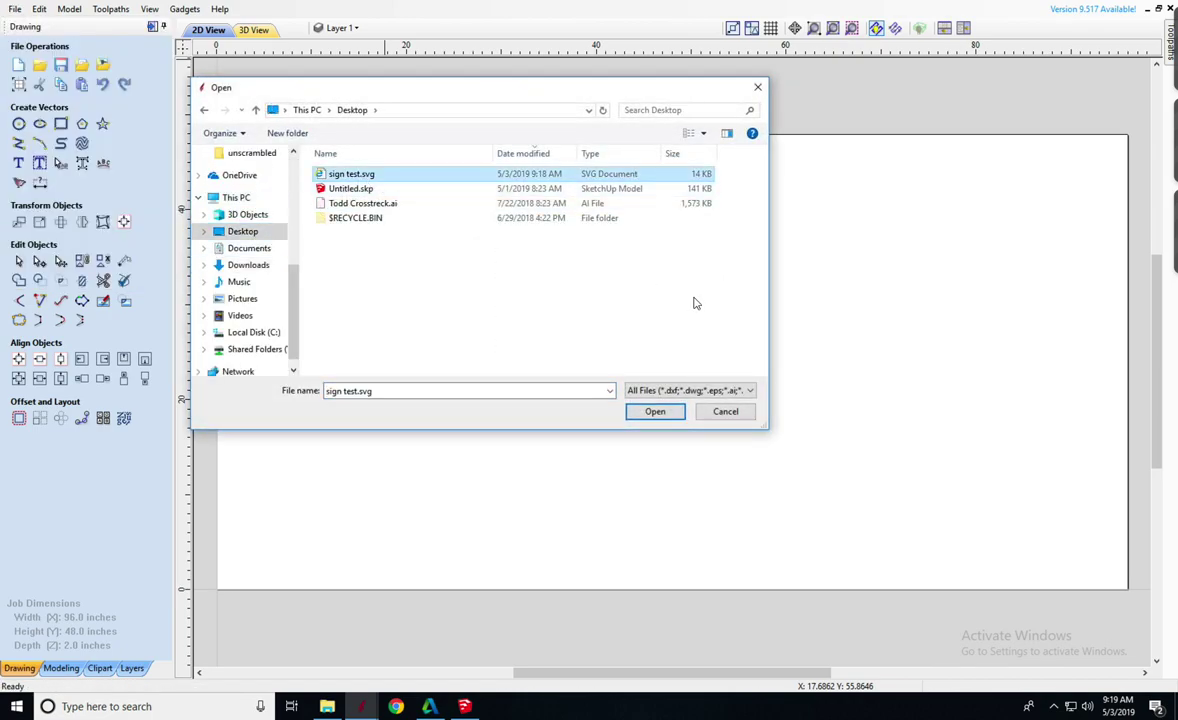
left_click(667, 415)
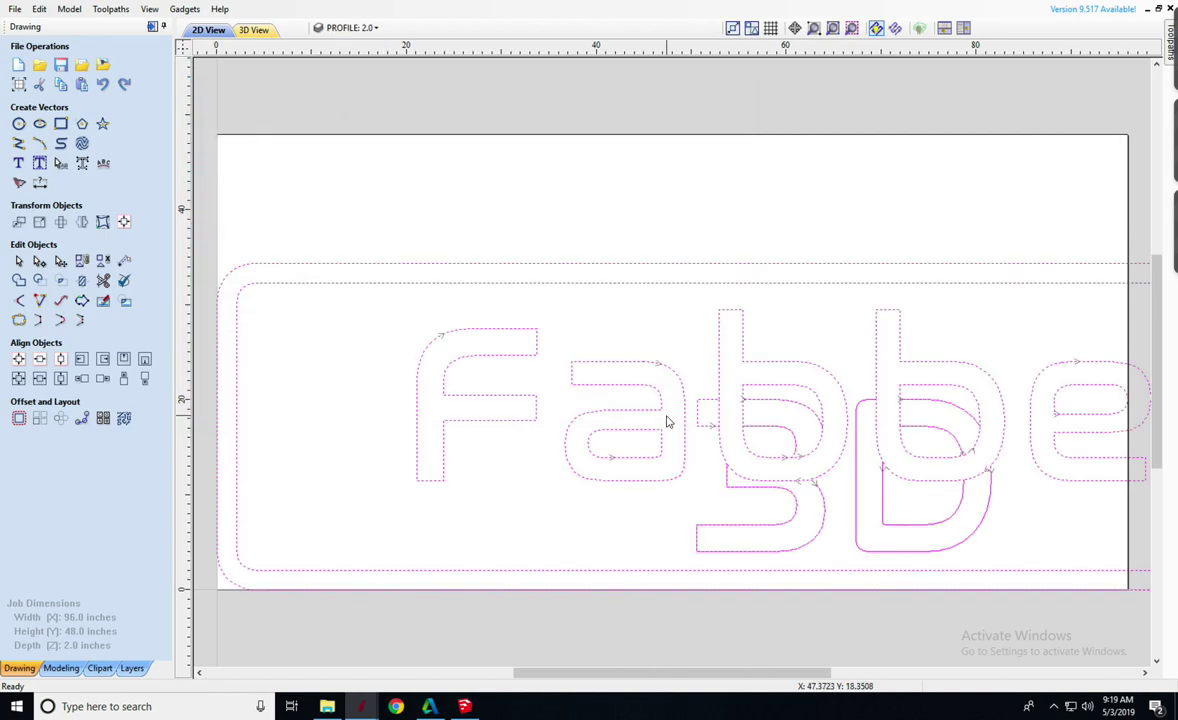
scroll(667, 421, "down", 3)
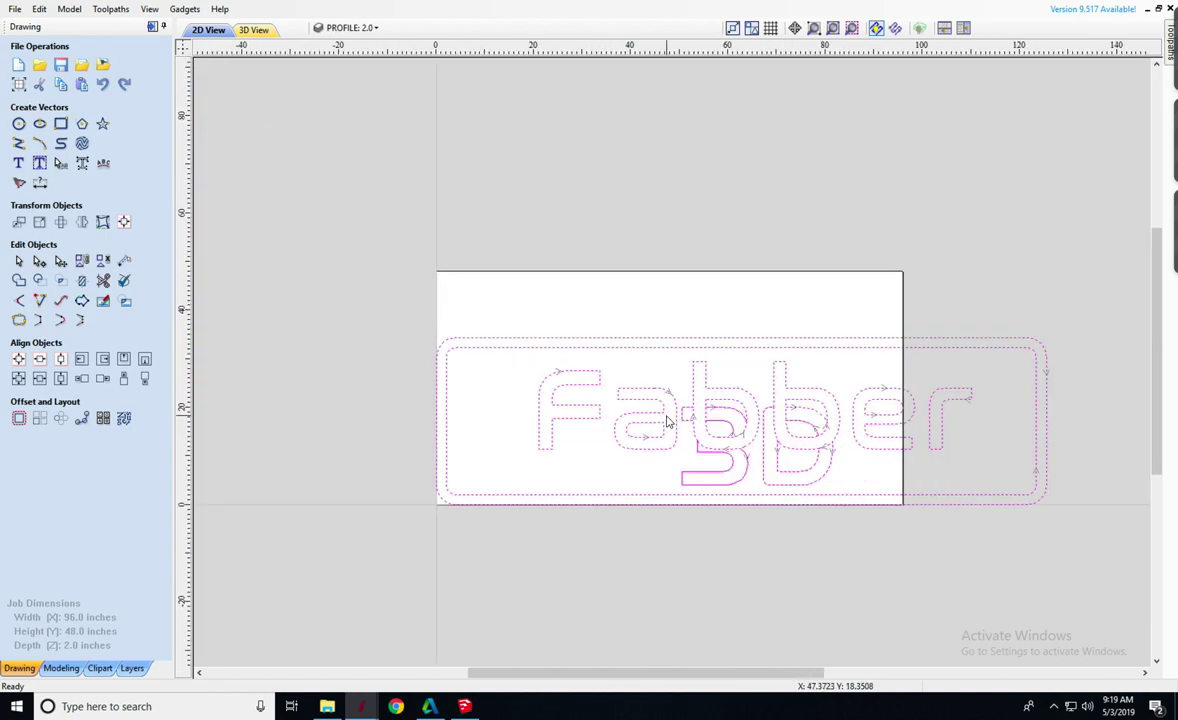
left_click(718, 528)
left_click_drag(815, 526, 747, 507)
left_click(816, 539)
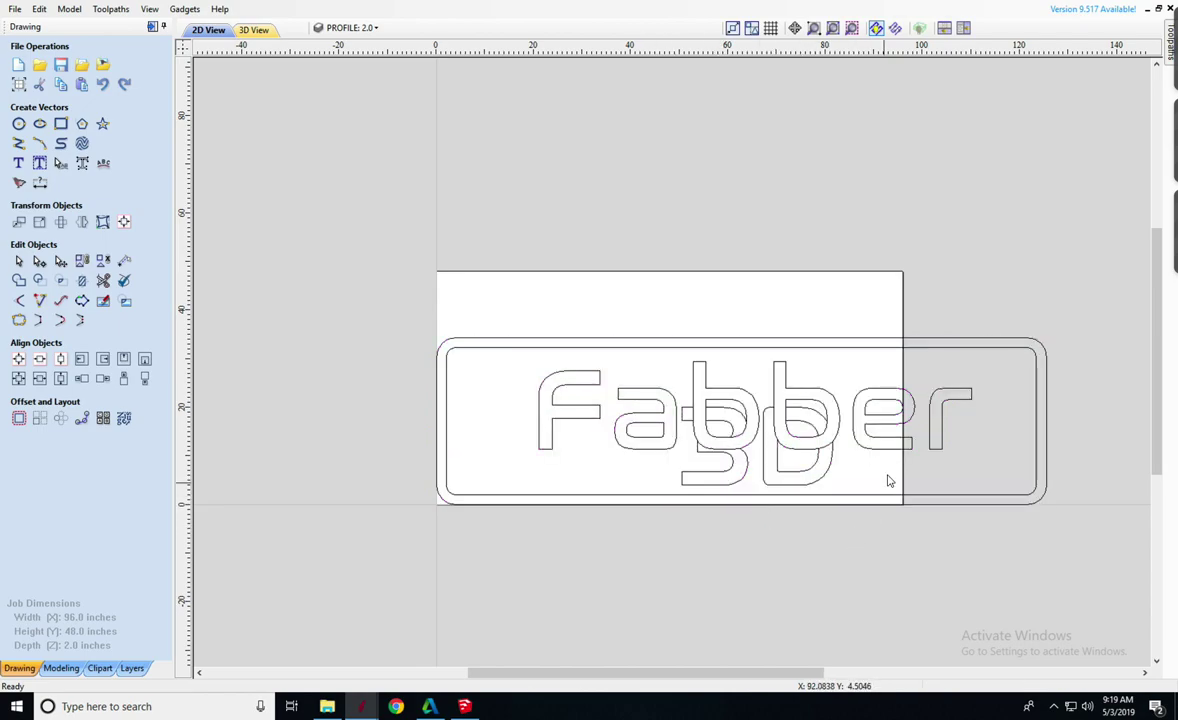
- Scale all imported sign vectors down to about 89.4 inches wide by 24.5 inches high
scroll(887, 479, "up", 1)
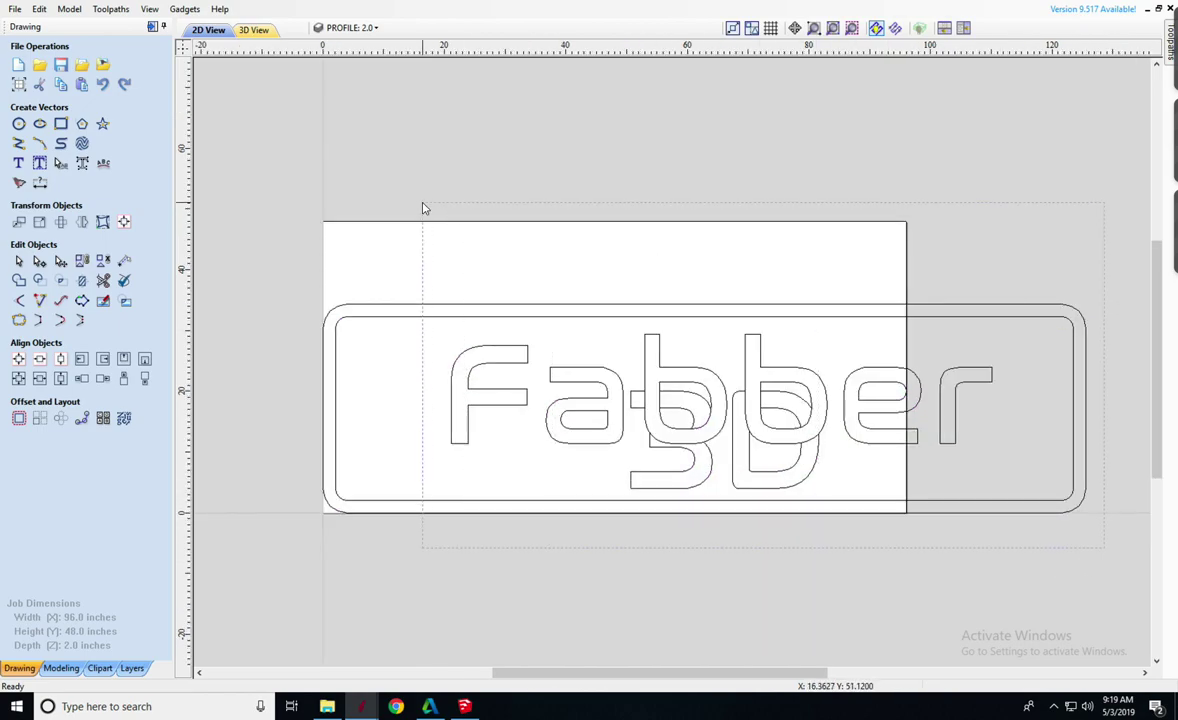
key("ctrl+a")
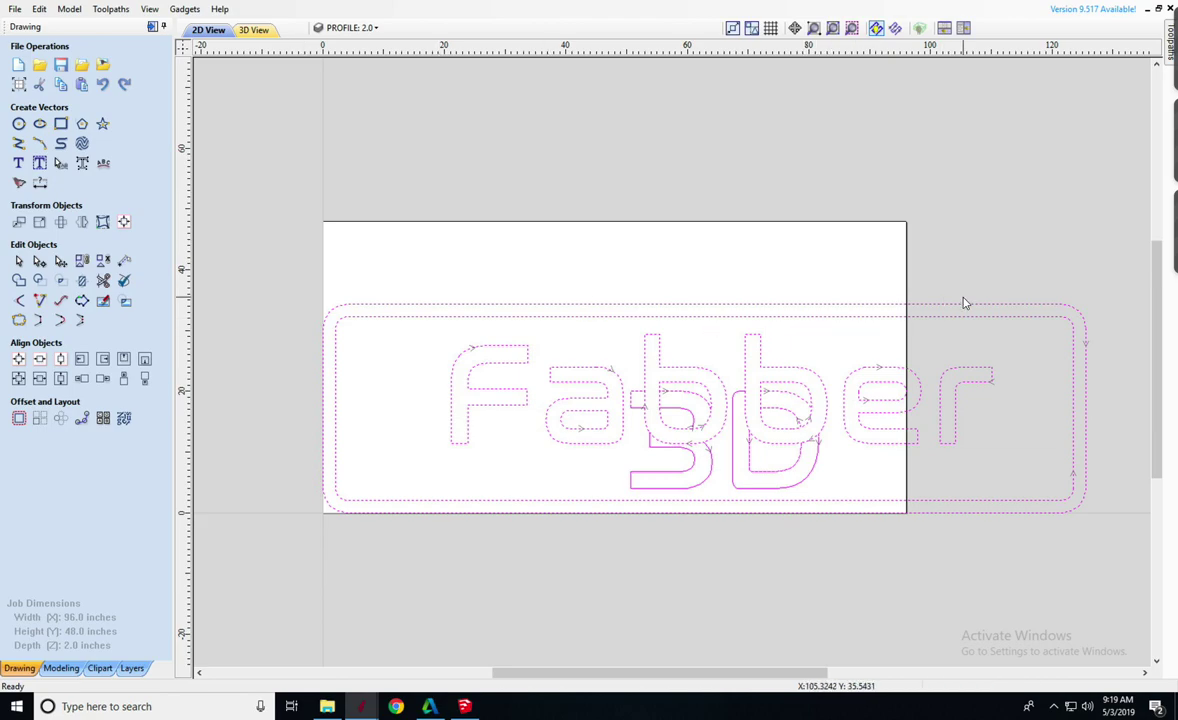
key("m")
left_click_drag(1093, 299, 984, 330)
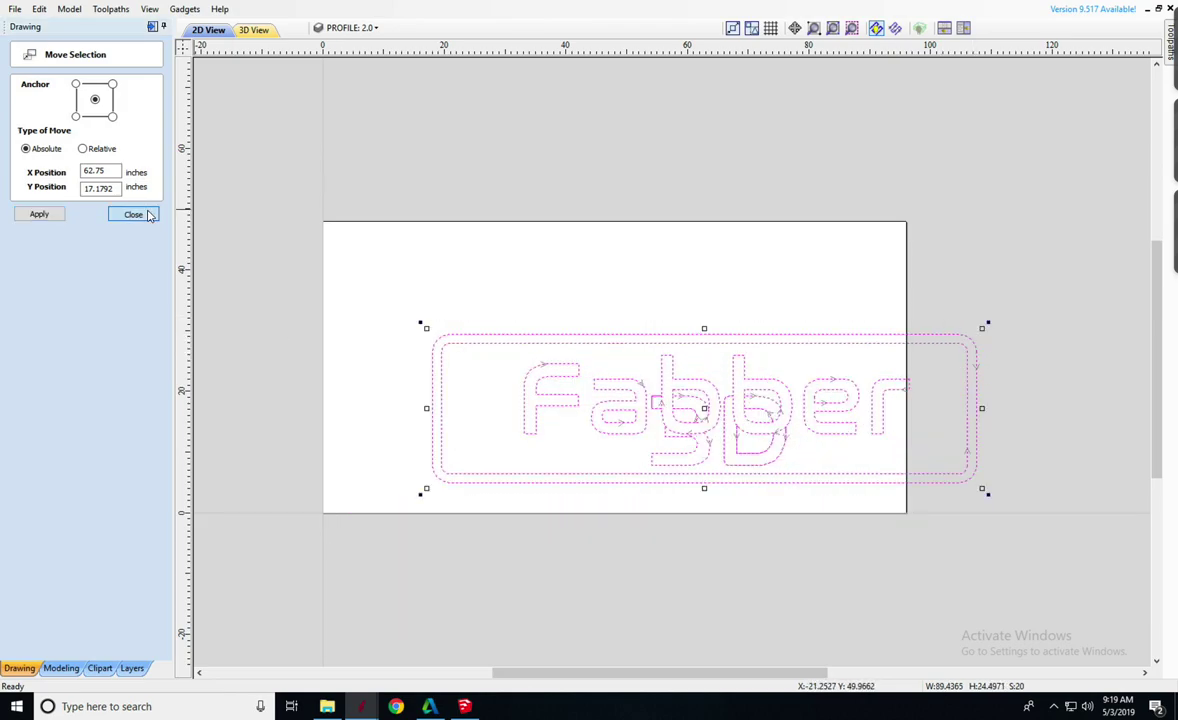
left_click(130, 213)
- Center the scaled sign vectors on the material both horizontally and vertically, and deselect them
left_click(117, 218)
left_click(86, 102)
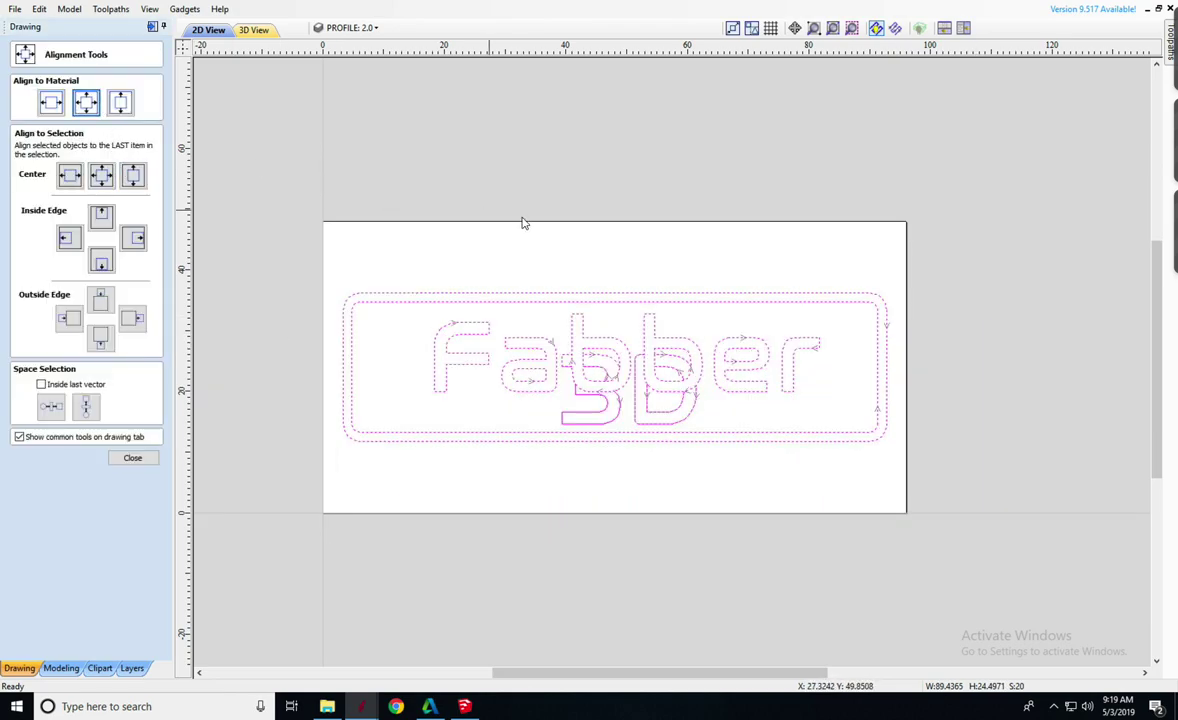
left_click(560, 255)
scroll(621, 388, "up", 2)
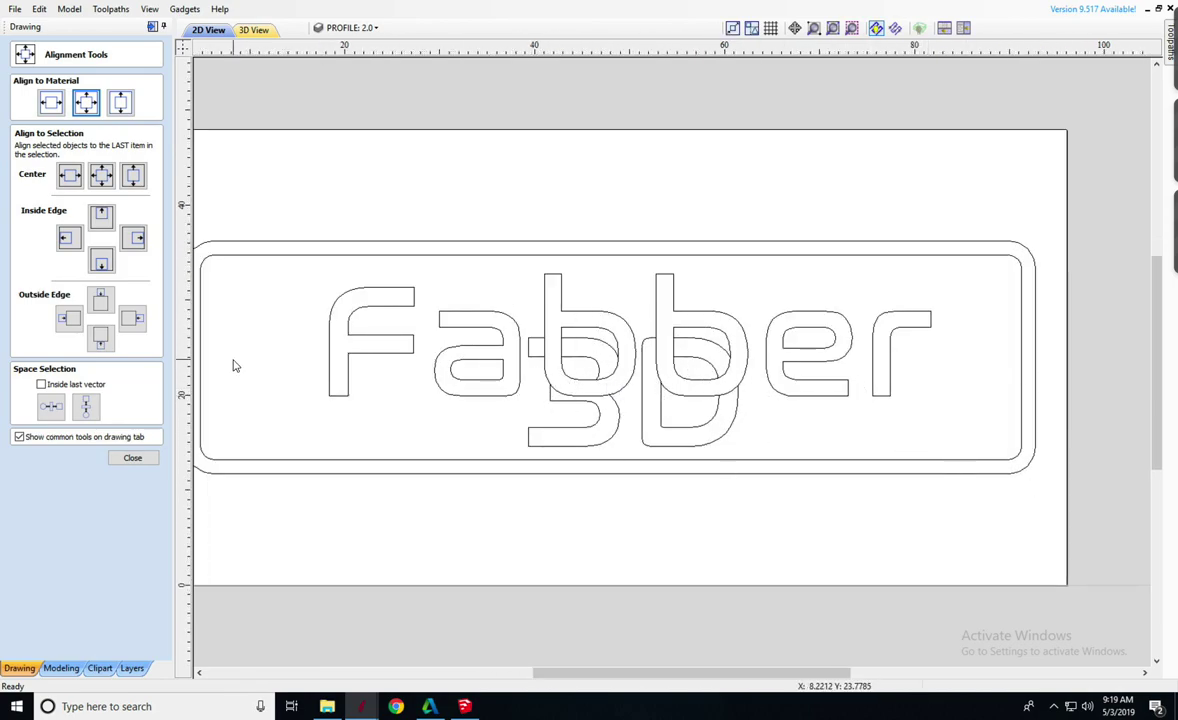
- Close the alignment tools and toggle the POCKET: 1.0 and PROFILE: 2.0 layers off and on to check their vectors
left_click(133, 457)
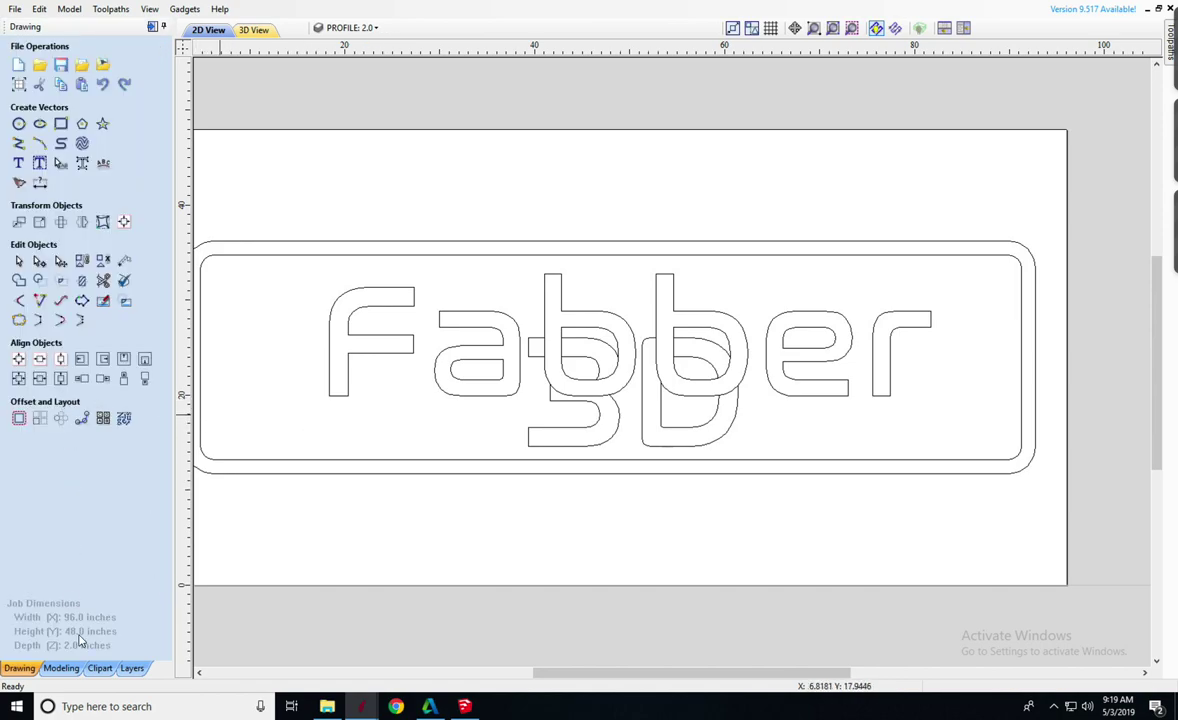
left_click(132, 668)
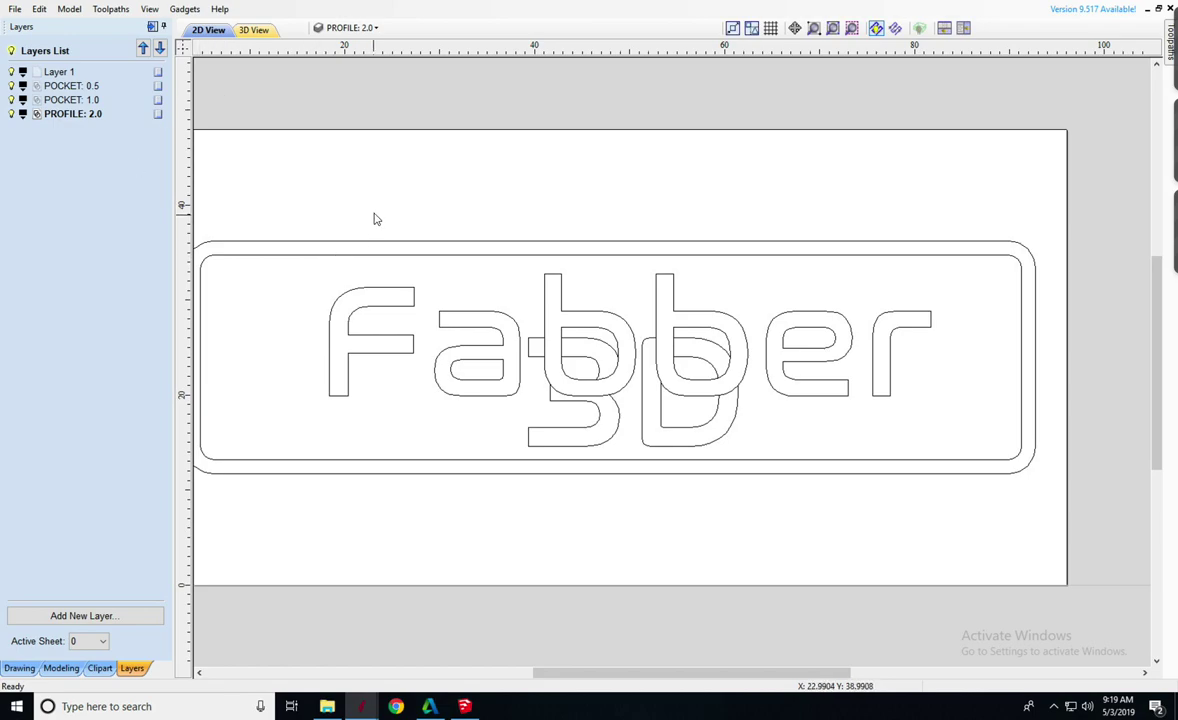
middle_click_drag(376, 218, 413, 220)
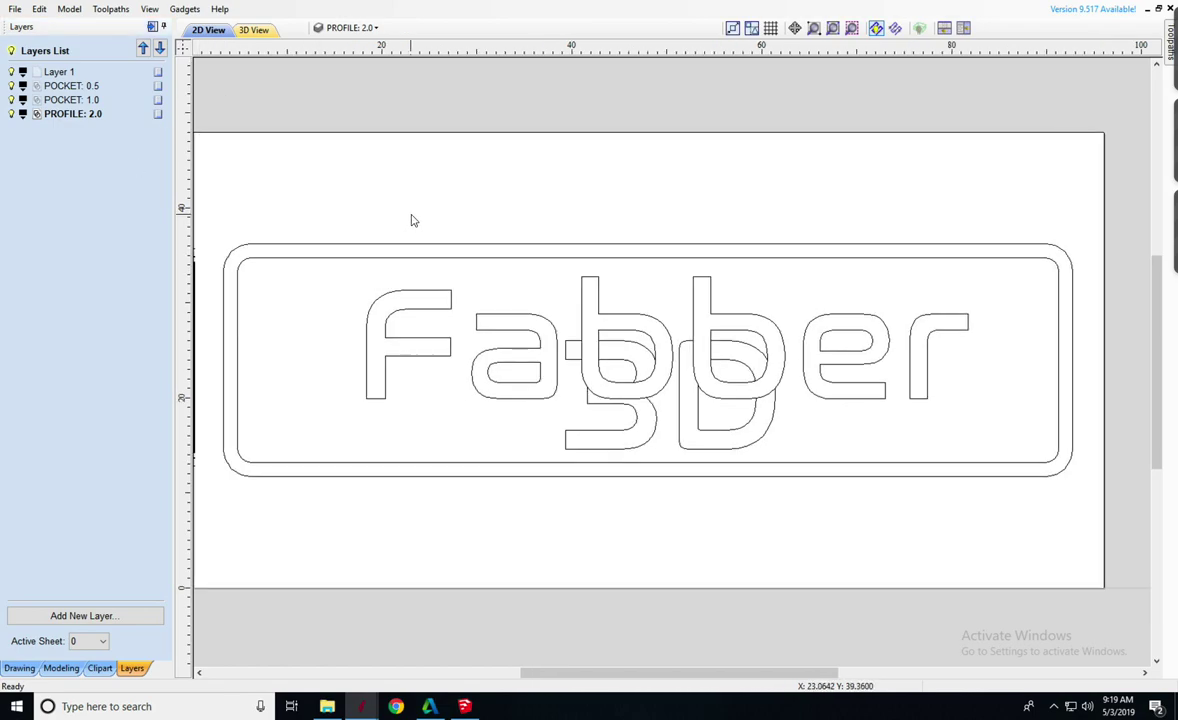
left_click(11, 101)
left_click(11, 101)
left_click(11, 116)
left_click(11, 116)
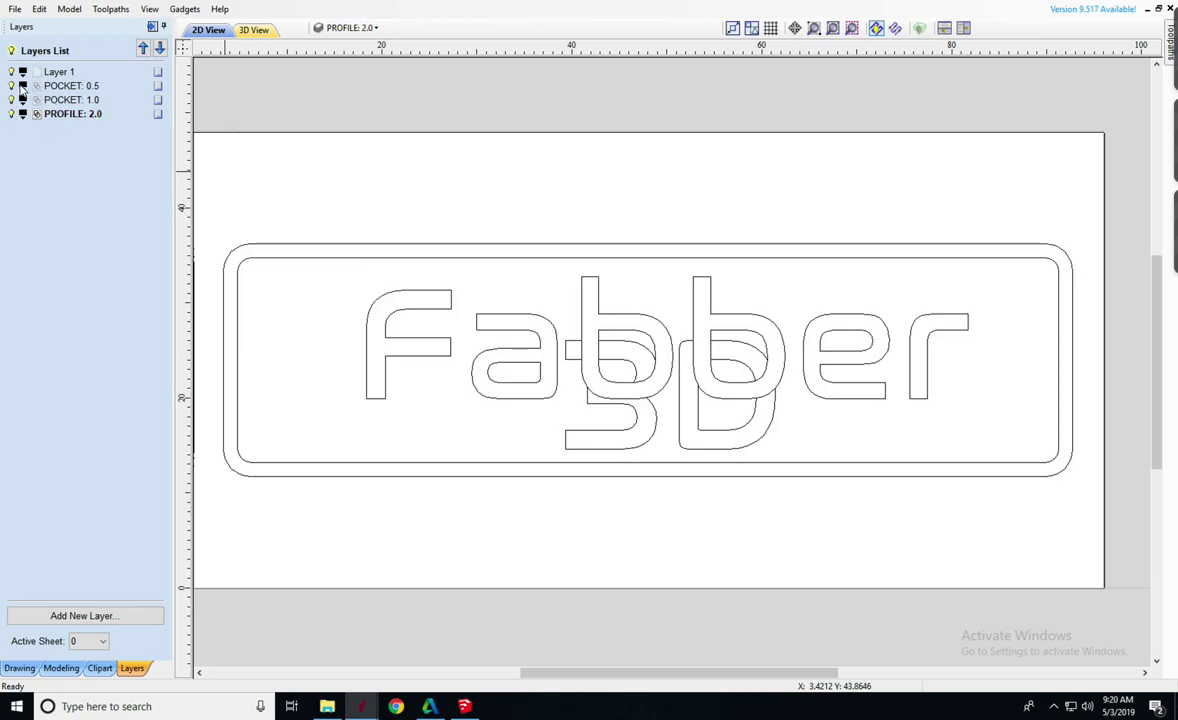
- Color the POCKET: 0.5 layer blue, the POCKET: 1.0 layer cyan and the PROFILE: 2.0 layer green
left_click(22, 87)
left_click(82, 126)
left_click(22, 100)
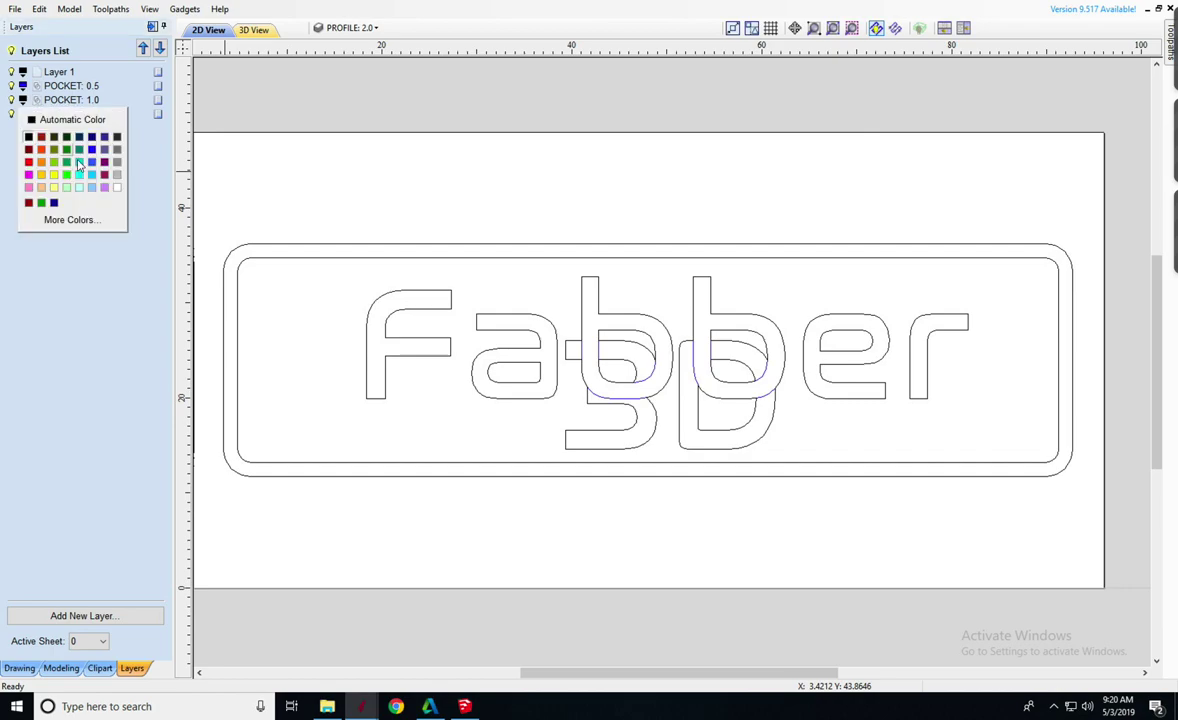
left_click(62, 160)
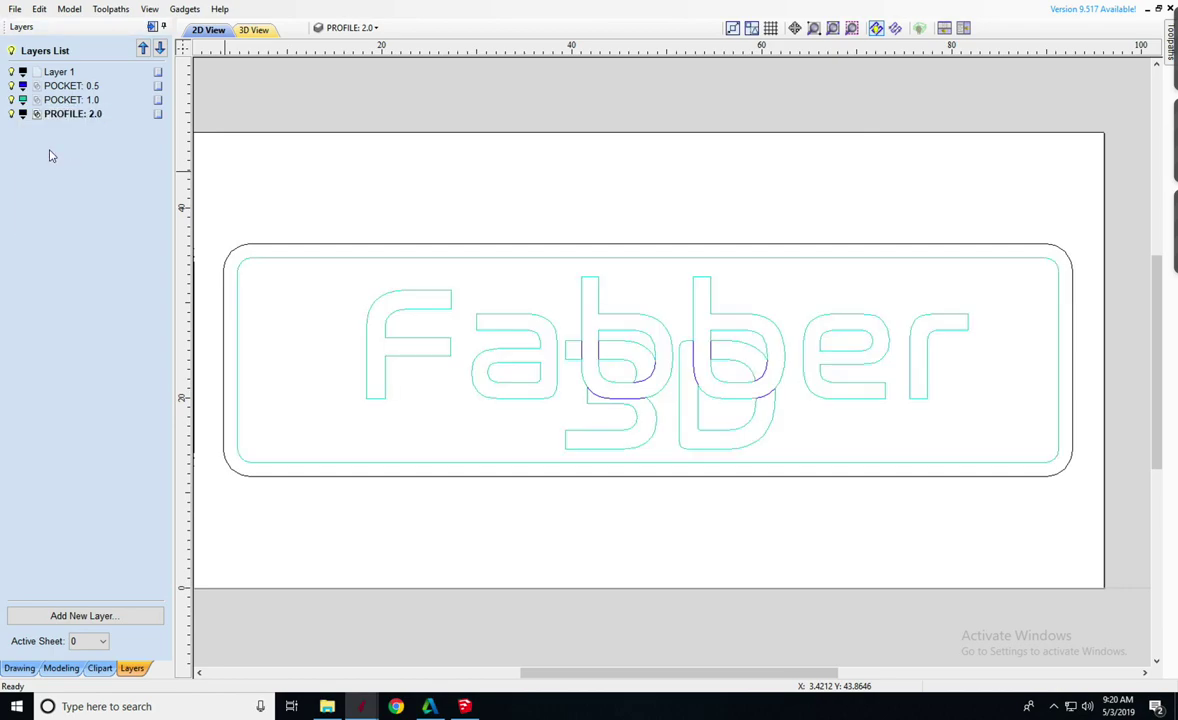
left_click(22, 114)
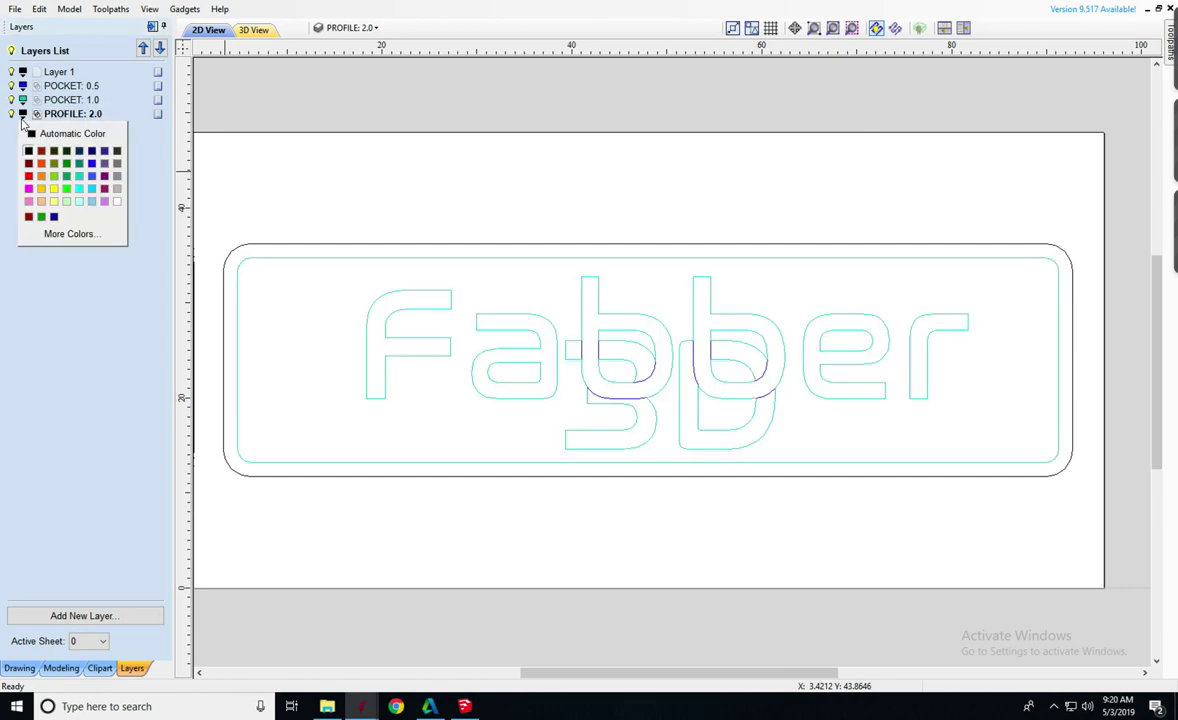
left_click(57, 160)
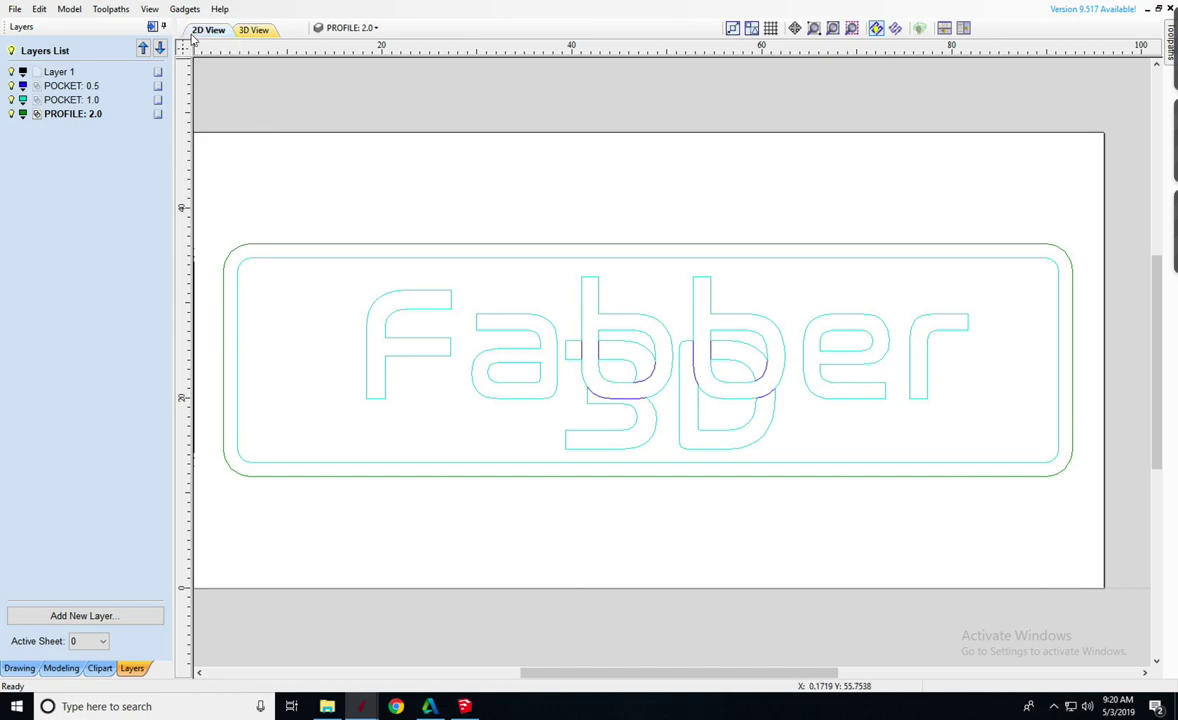
- Run the toolpath gadget and assign the imperial End Mill (0.25 inch) to the 0.5-inch-deep pocket operation
left_click(184, 9)
mouse_move(208, 134)
left_click(317, 135)
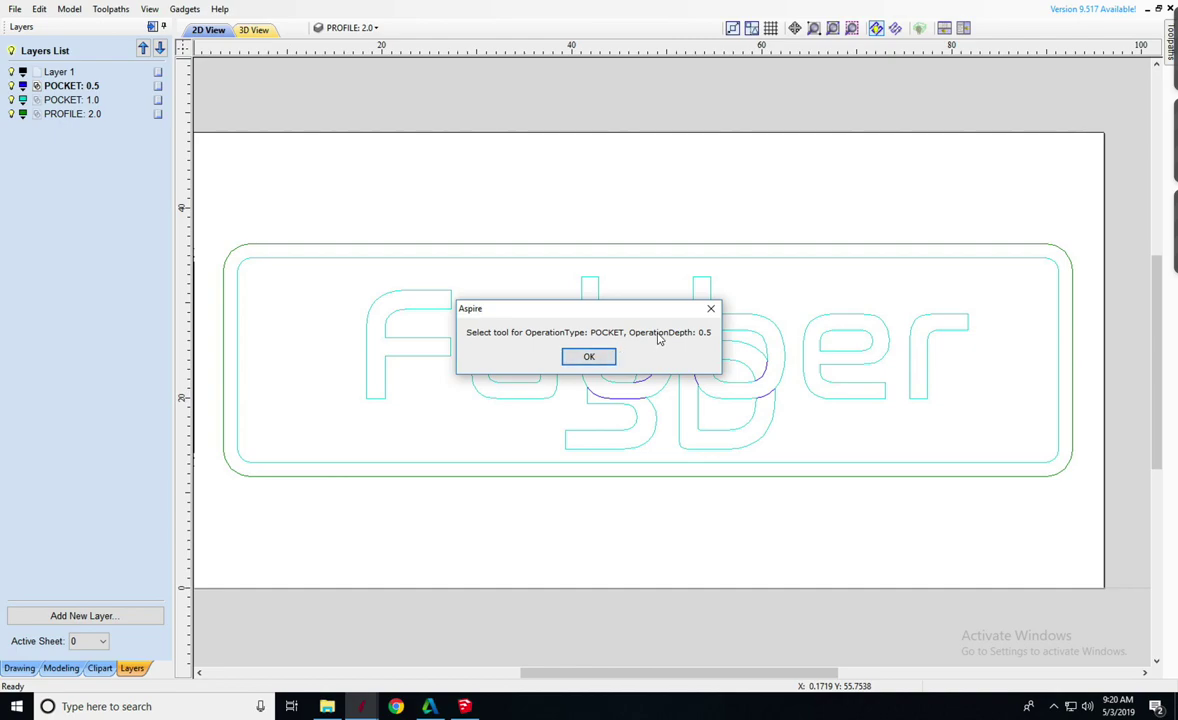
left_click(589, 357)
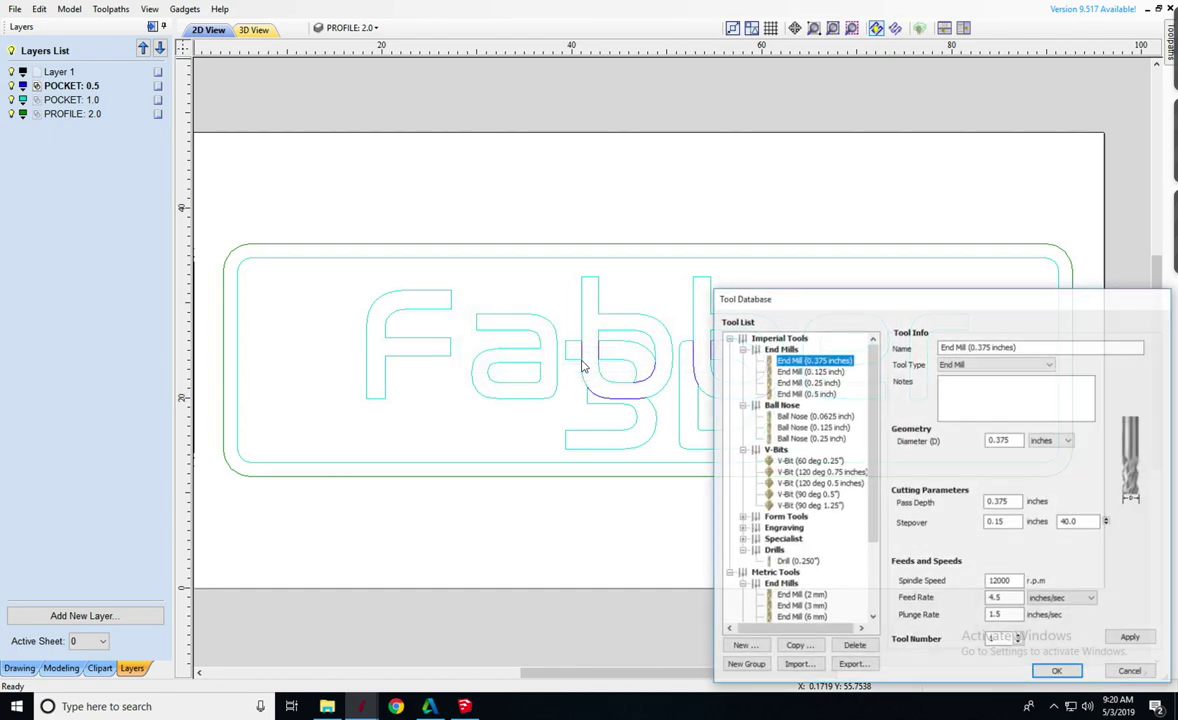
left_click(810, 382)
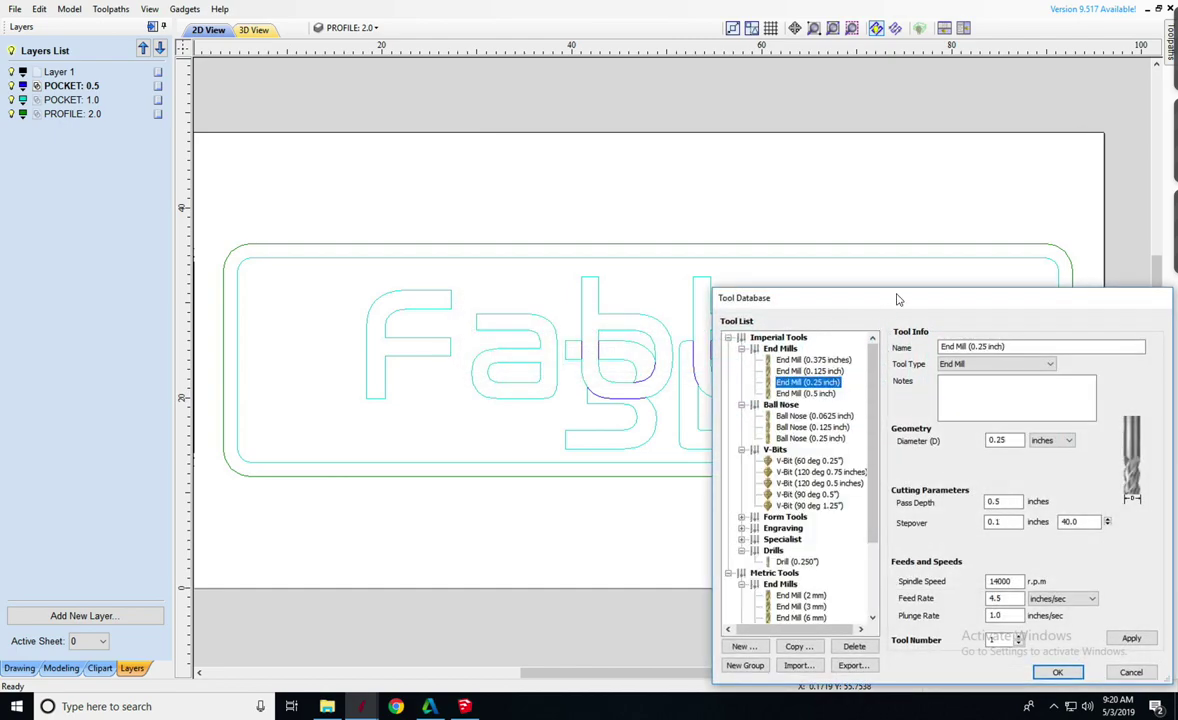
left_click_drag(800, 298, 524, 188)
left_click(790, 563)
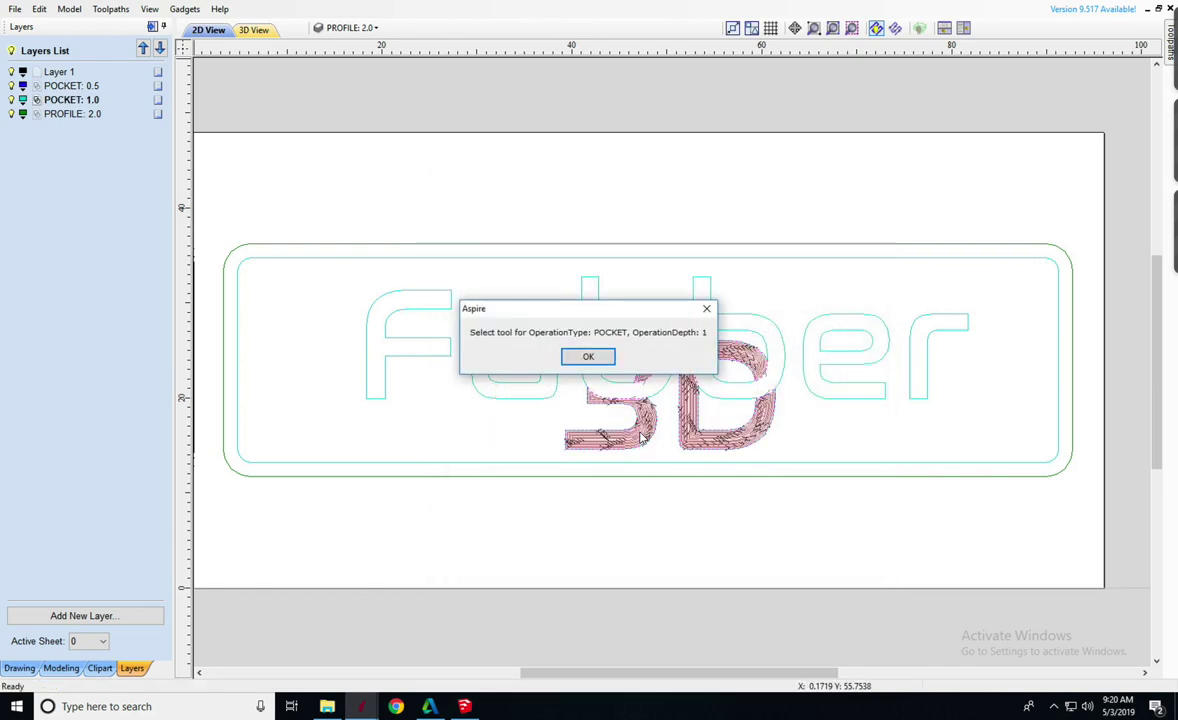
- Assign the End Mill (0.25 inch) to both the 1-inch-deep pocket and the 2.0 profile operations
left_click(583, 358)
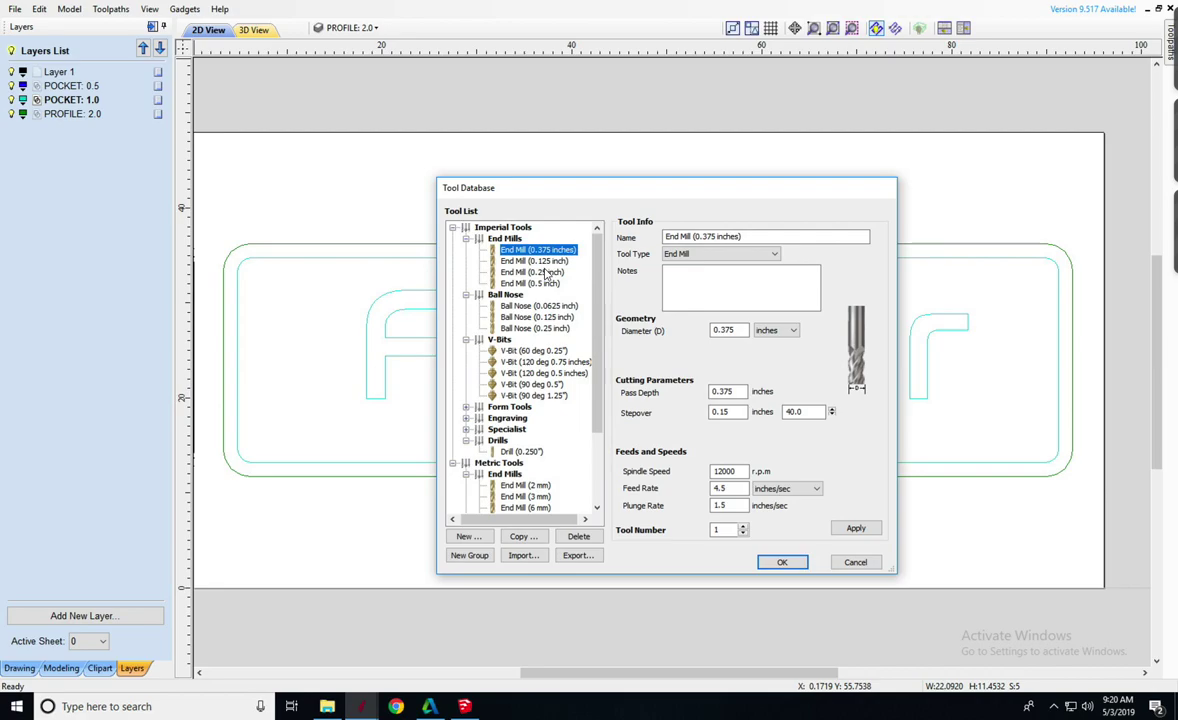
left_click(535, 272)
left_click(772, 566)
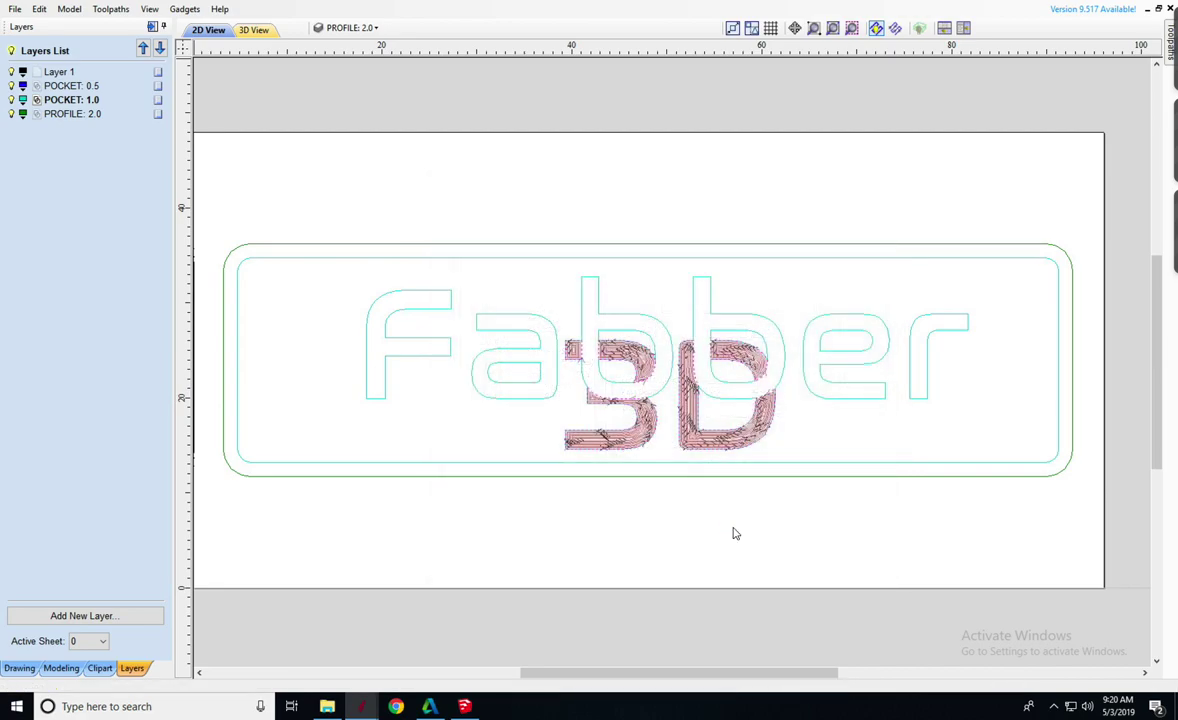
left_click(594, 502)
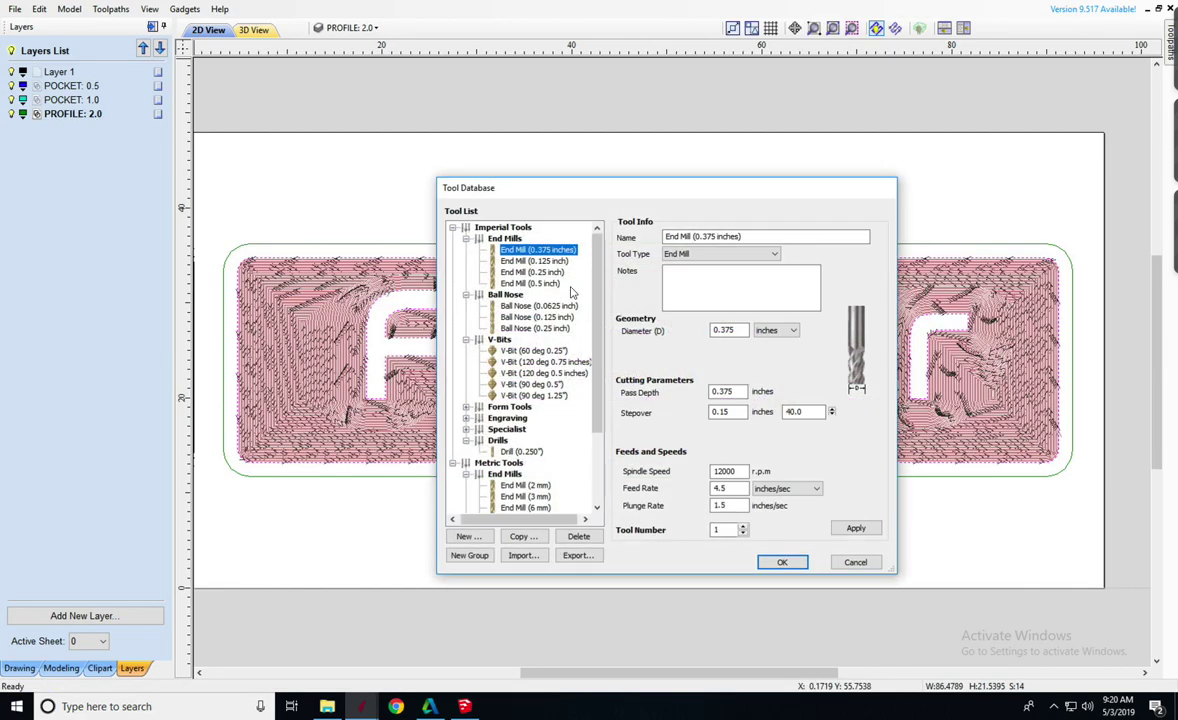
left_click(510, 260)
left_click(547, 271)
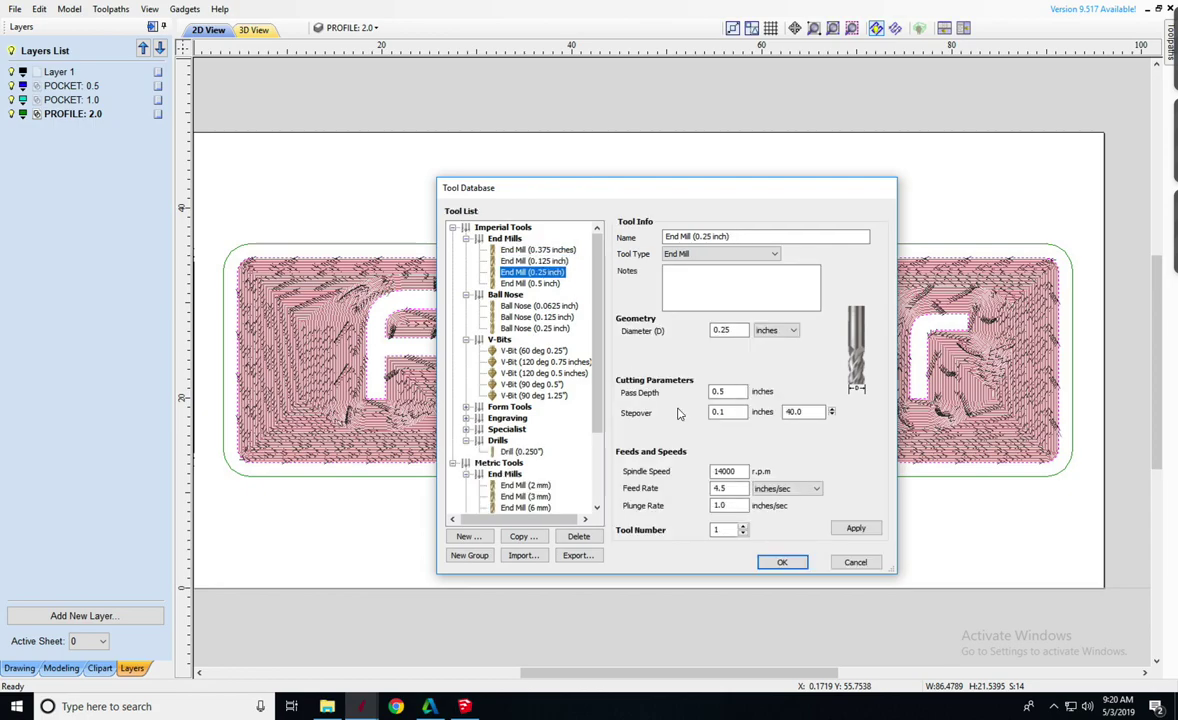
left_click(782, 562)
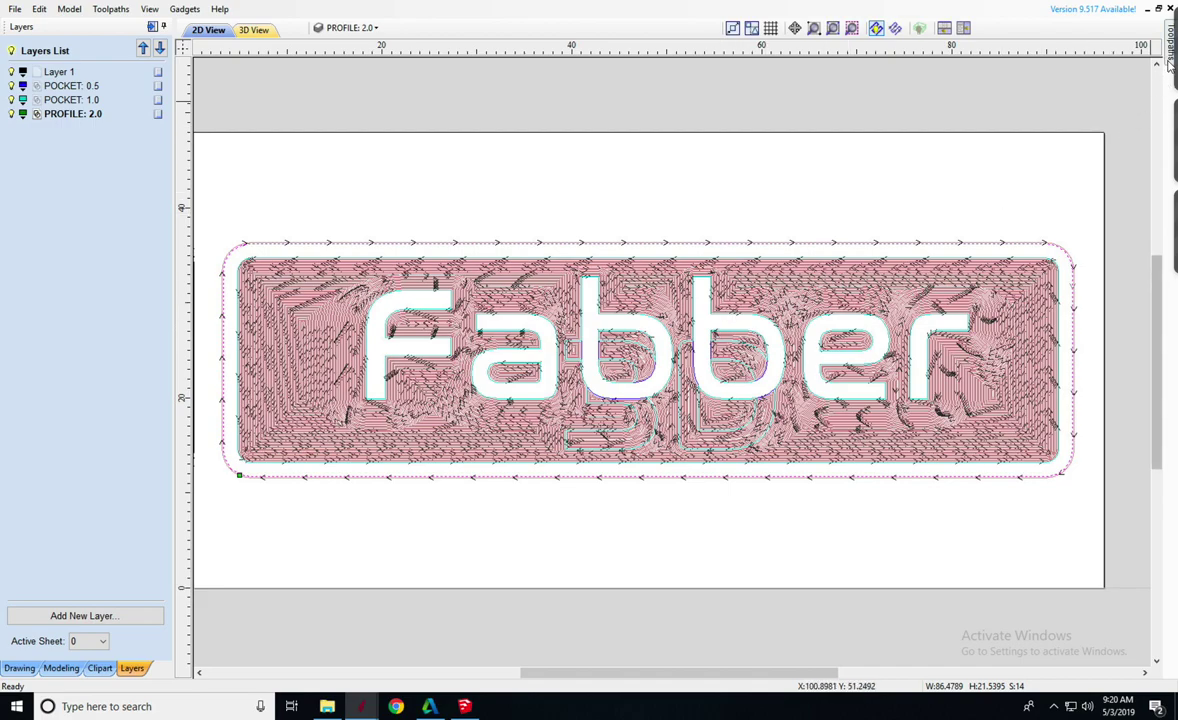
- Review the cutting settings of the generated POCKET: 0.5 toolpath and close them without changes
mouse_move(1170, 45)
left_click(1143, 26)
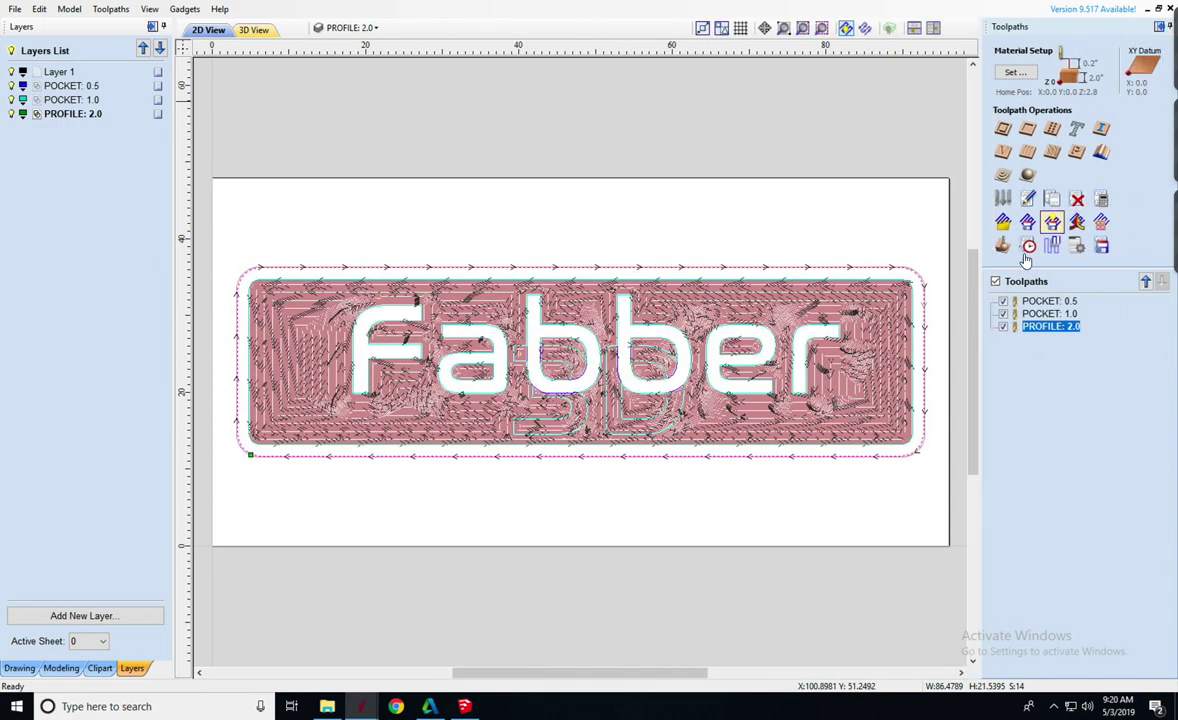
double_click(1035, 301)
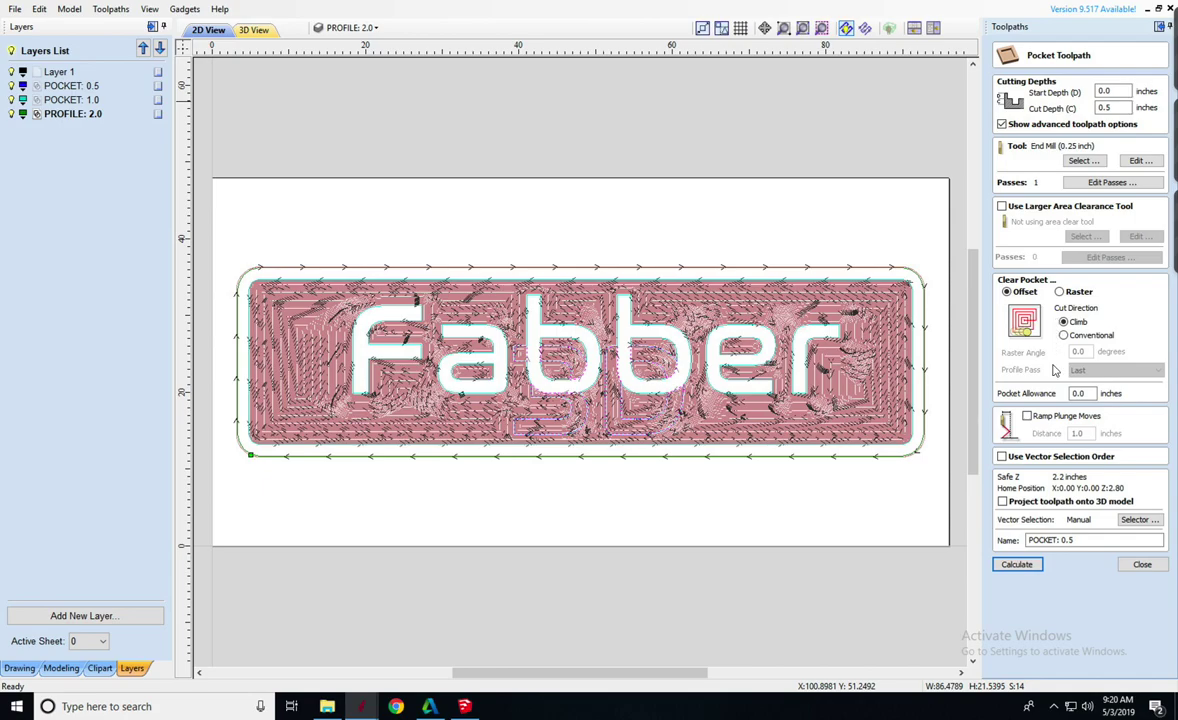
left_click(1142, 564)
- Simulate all toolpaths on the material in 3D and examine where the Fabber letters overlap the 3D letters
left_click(1003, 245)
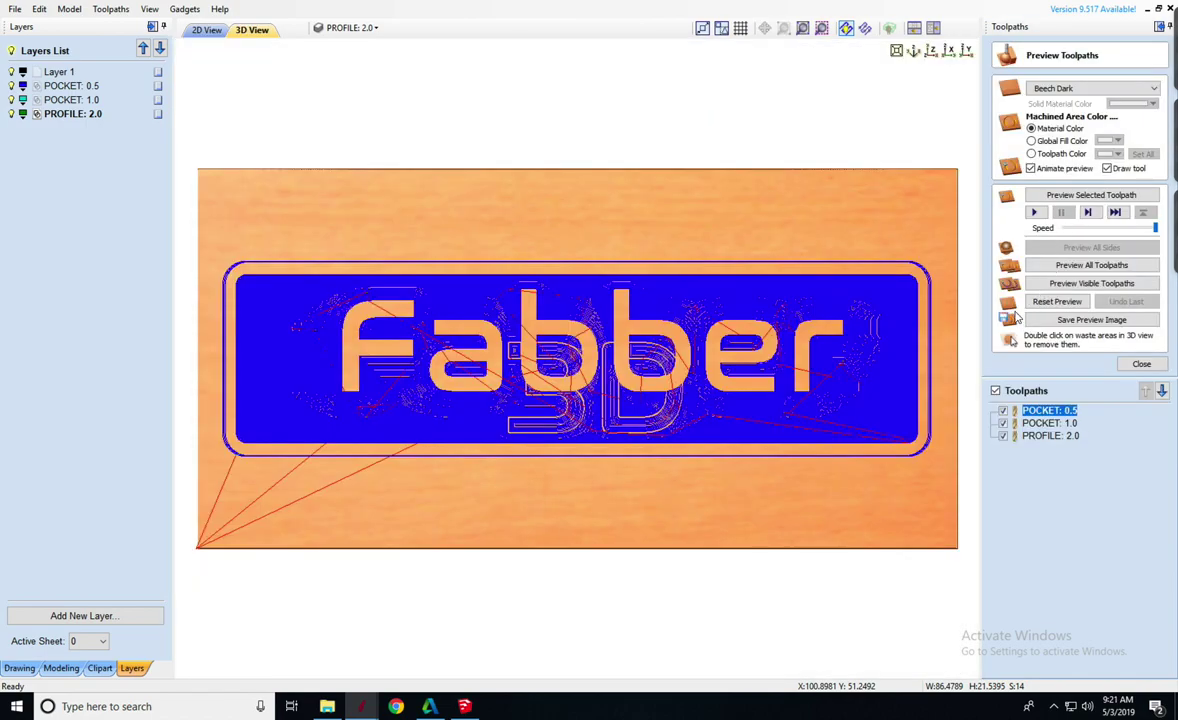
left_click(1045, 265)
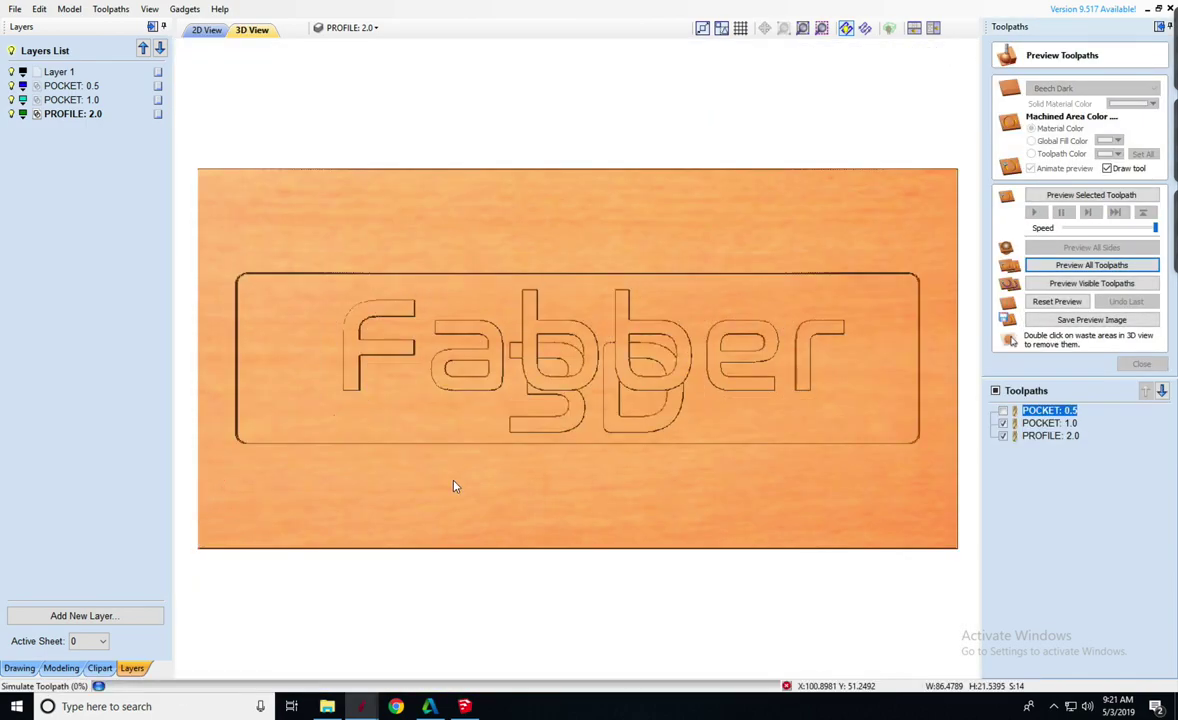
left_click_drag(432, 390, 440, 278)
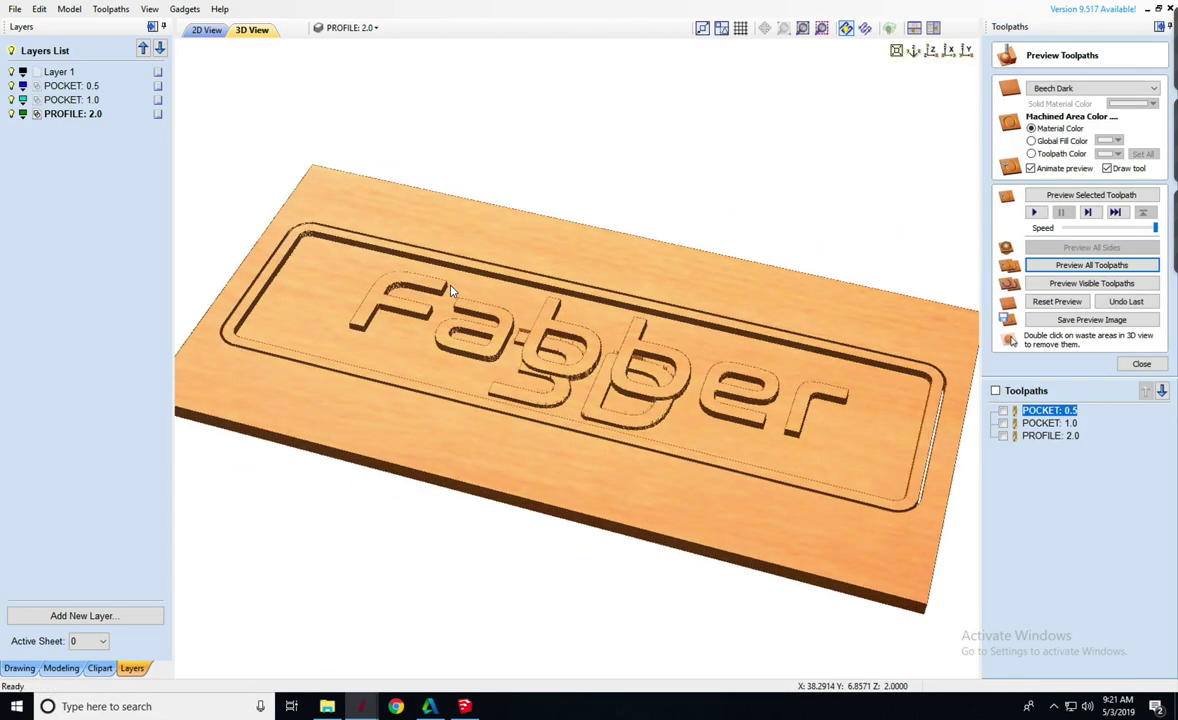
scroll(537, 359, "up", 5)
scroll(586, 397, "up", 1)
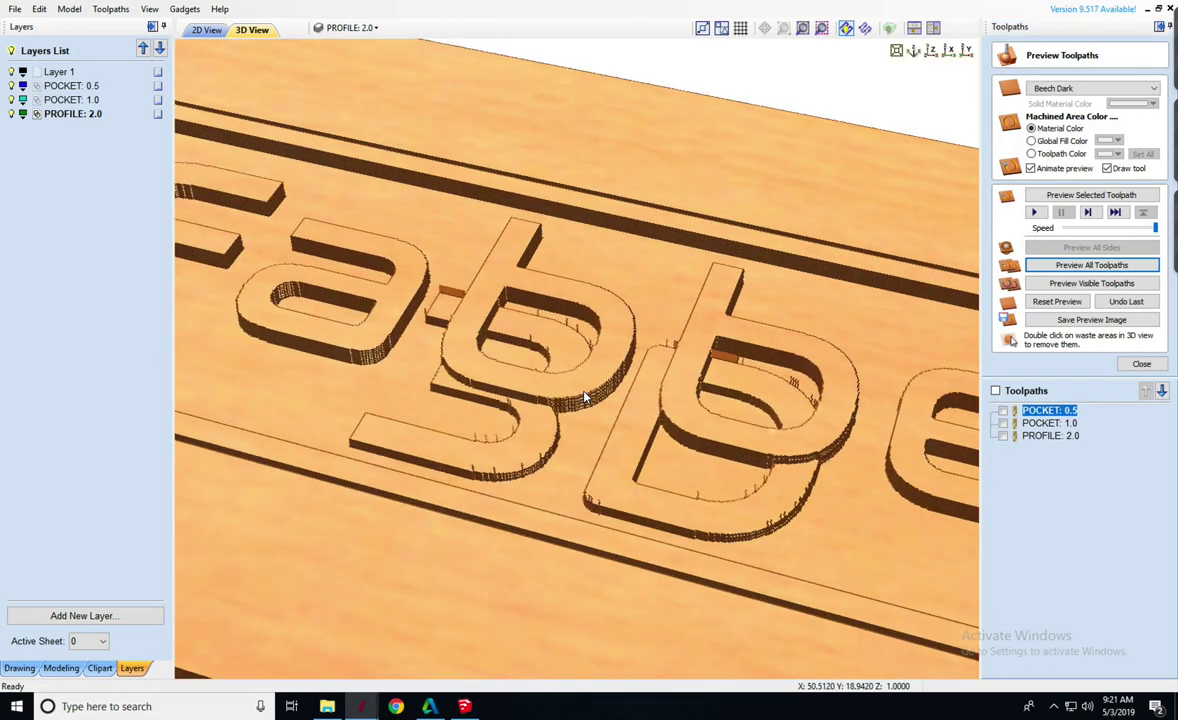
scroll(586, 397, "down", 2)
scroll(586, 397, "down", 2)
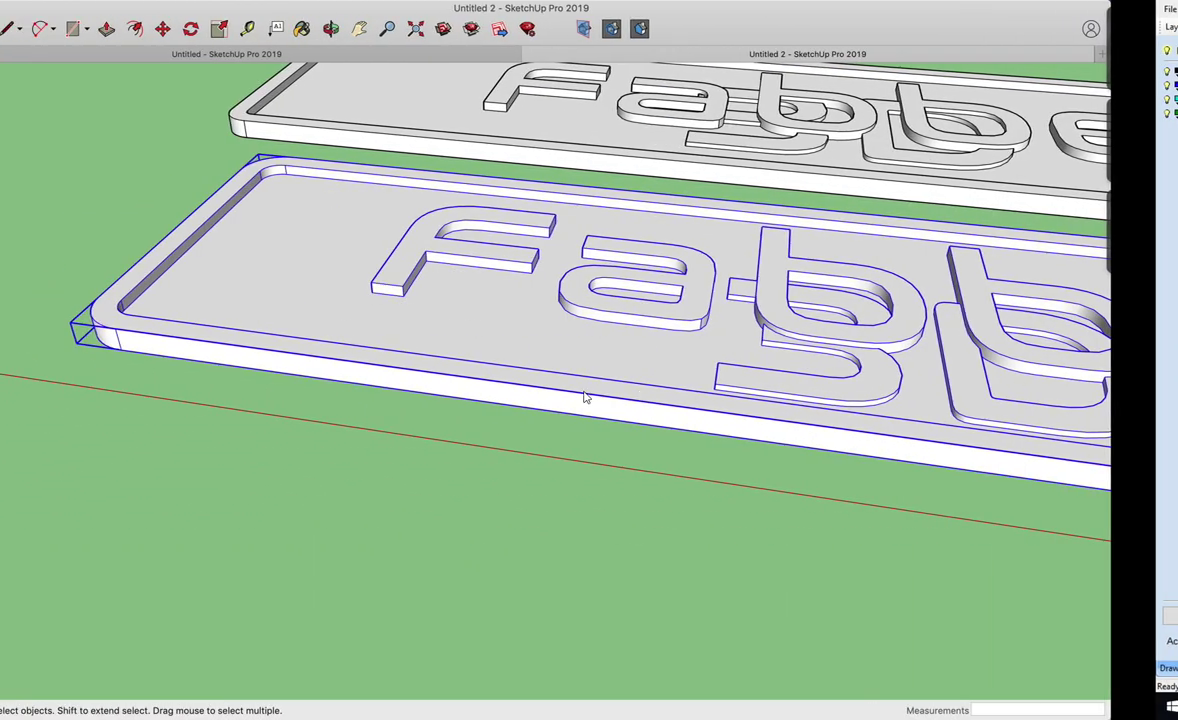
- Switch to SketchUp and view both sign models for comparison with the machining preview
scroll(641, 403, "down", 5)
middle_click_drag(641, 403, 481, 360)
scroll(517, 507, "up", 3)
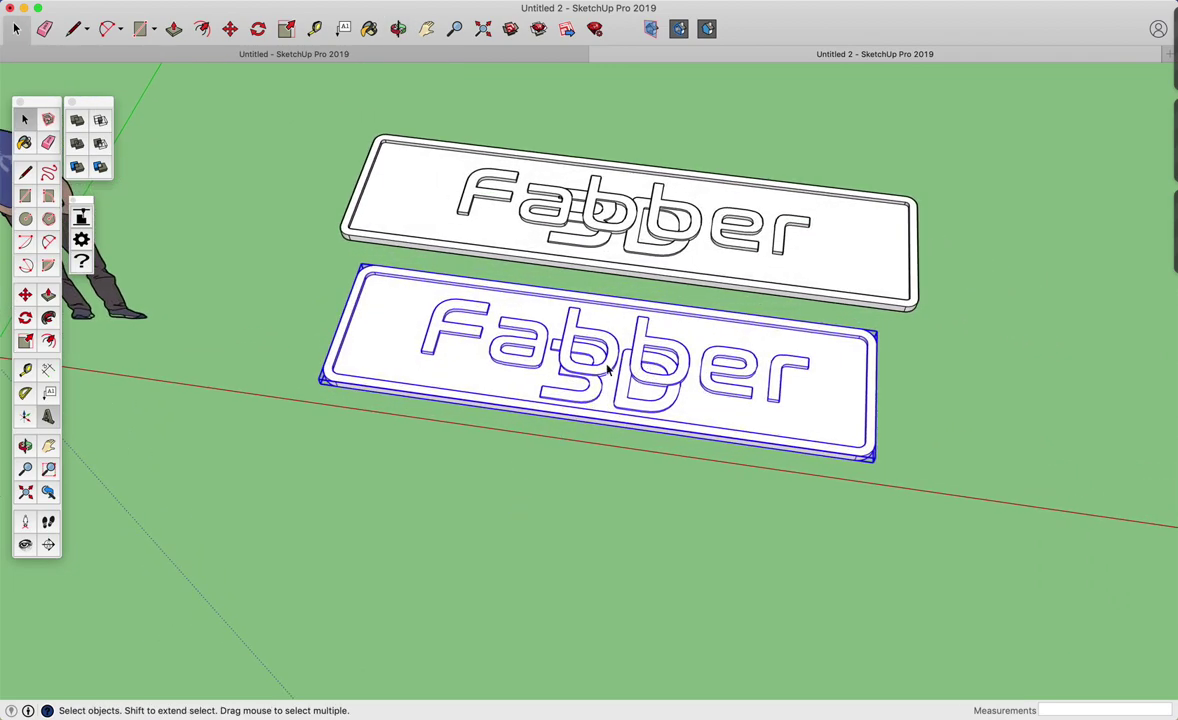
key("m")
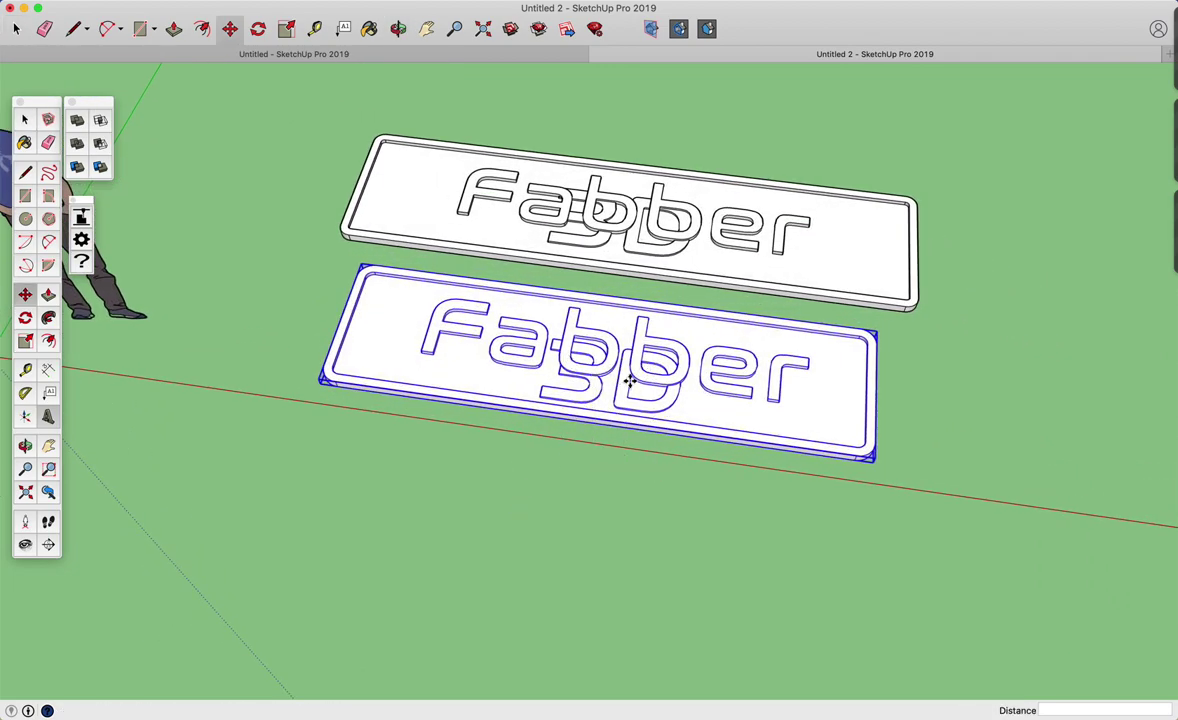
left_click(615, 393)
key("alt")
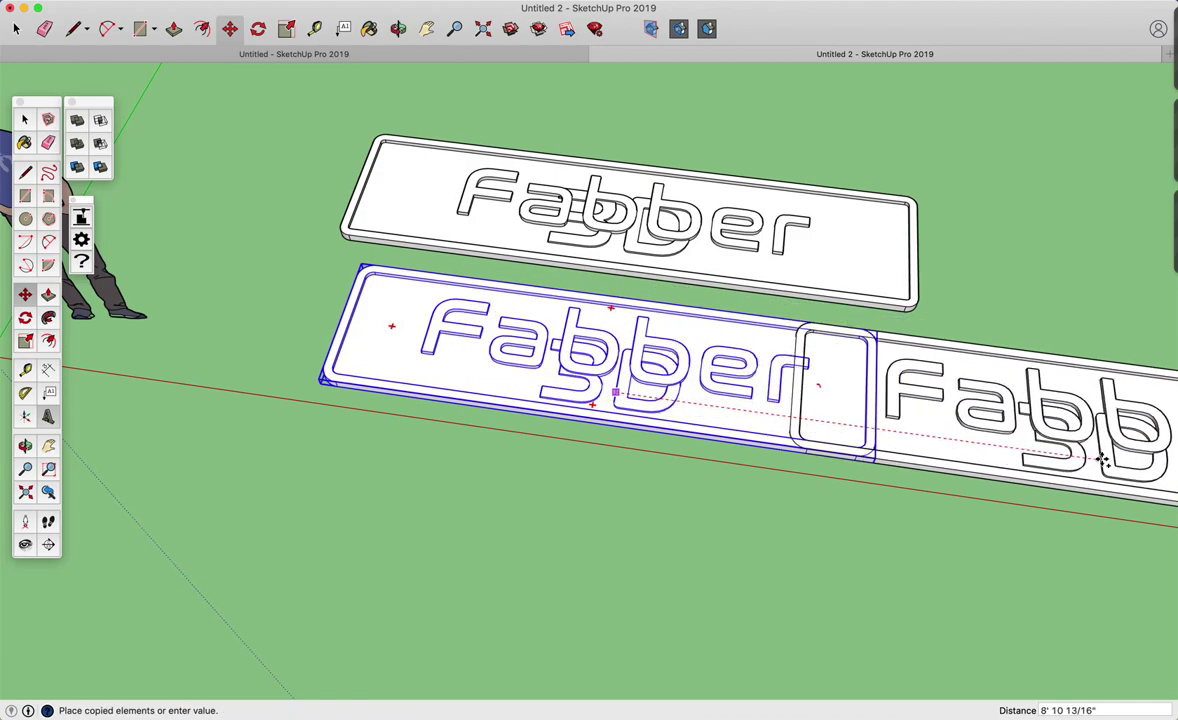
key("space")
middle_click_drag(672, 241, 478, 191, "shift")
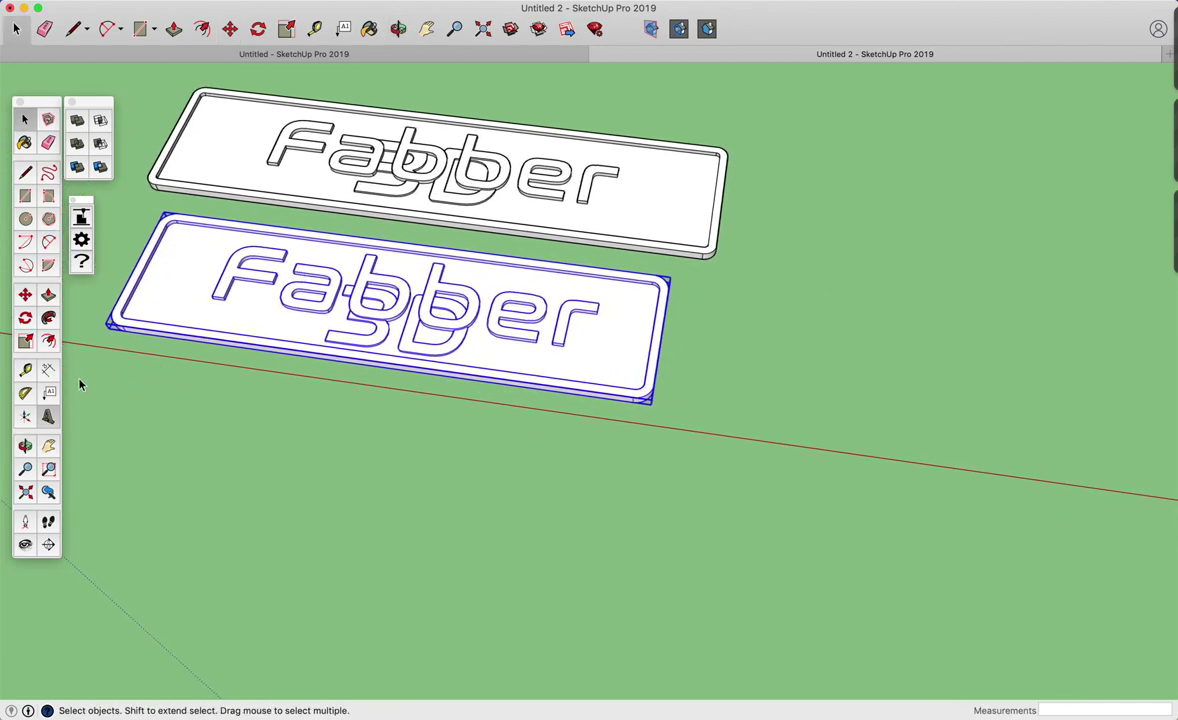
middle_click_drag(73, 412, 289, 384)
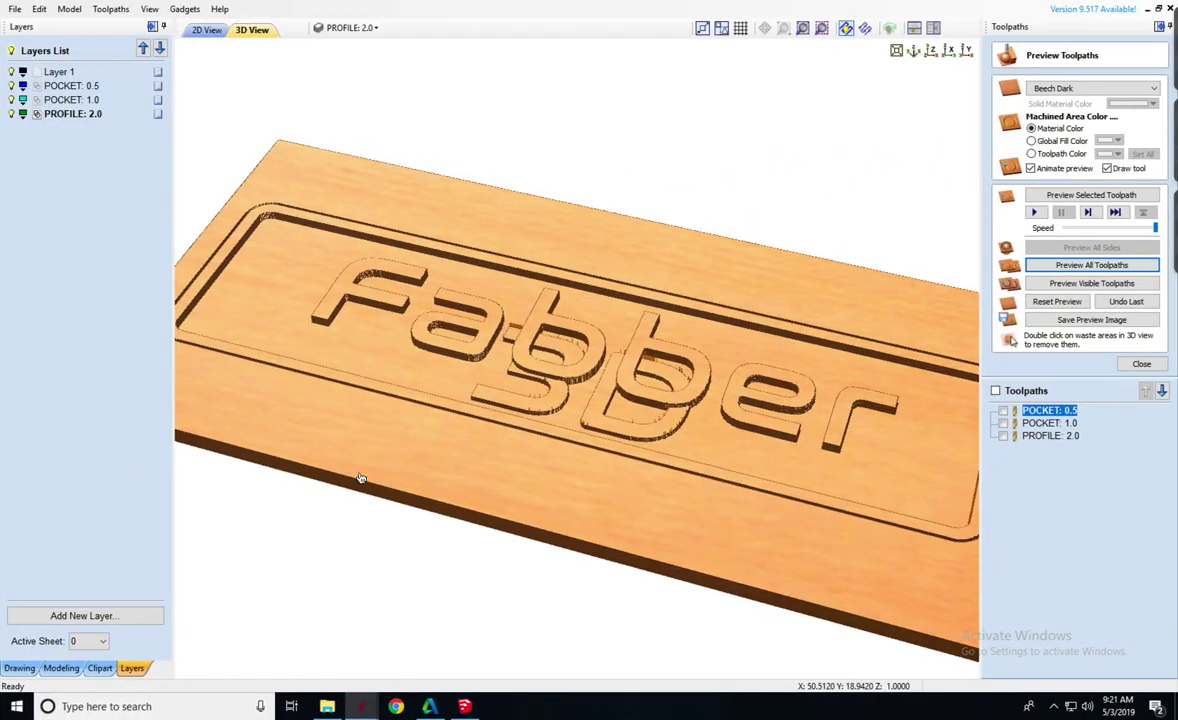